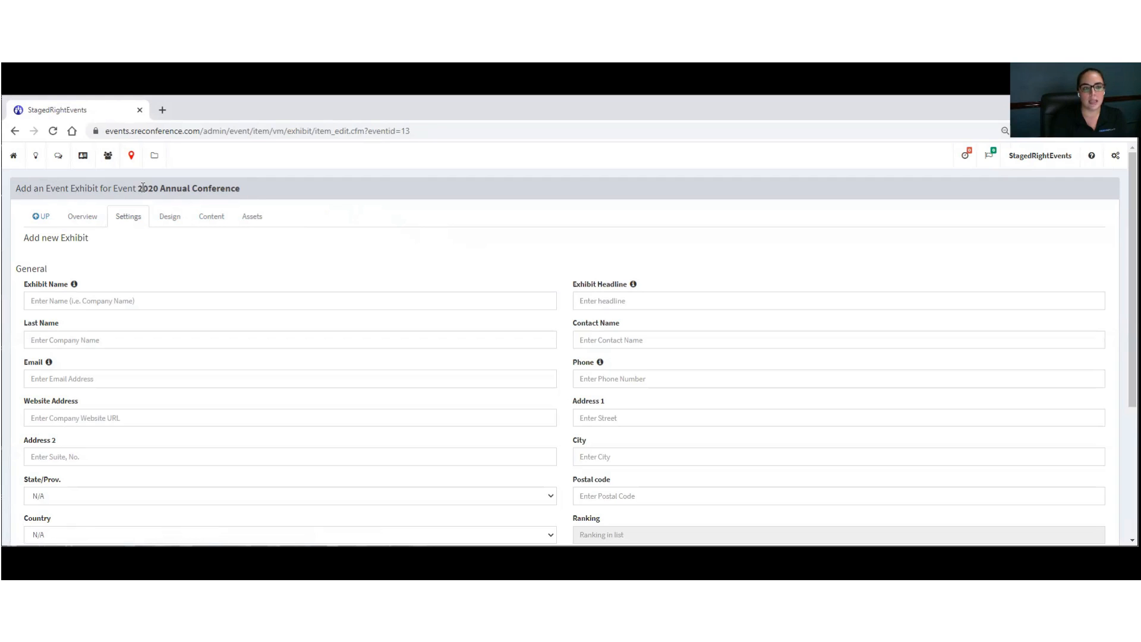
Step: Set exhibit name 'Staged Right Events', headline 'It's what we do!', and the contact's name
scroll(191, 237, down, 1)
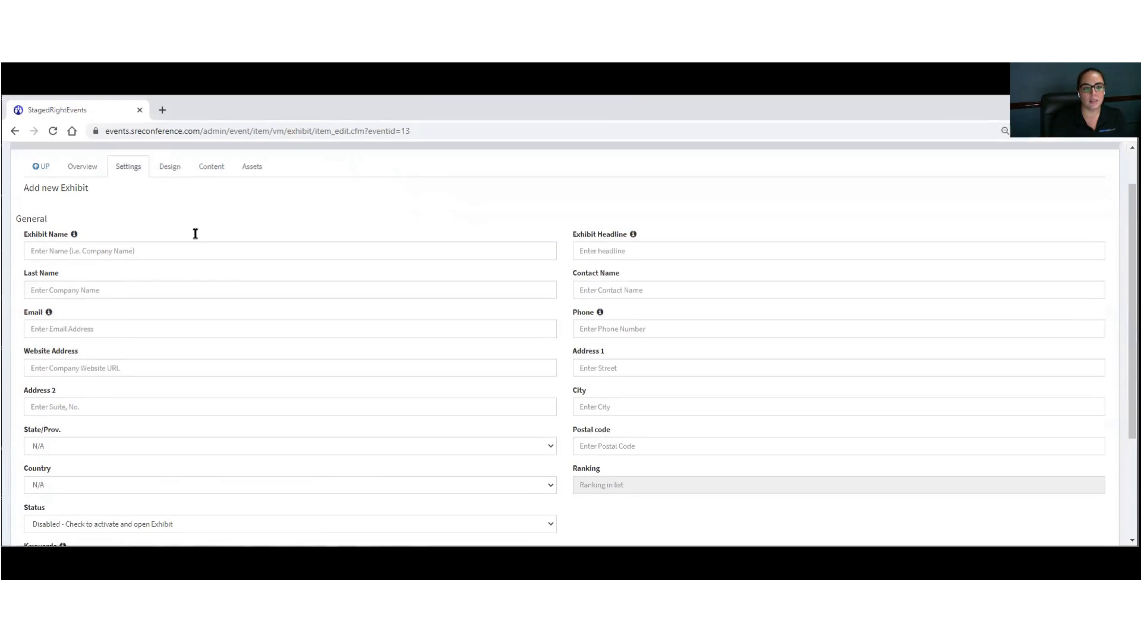
scroll(171, 188, down, 1)
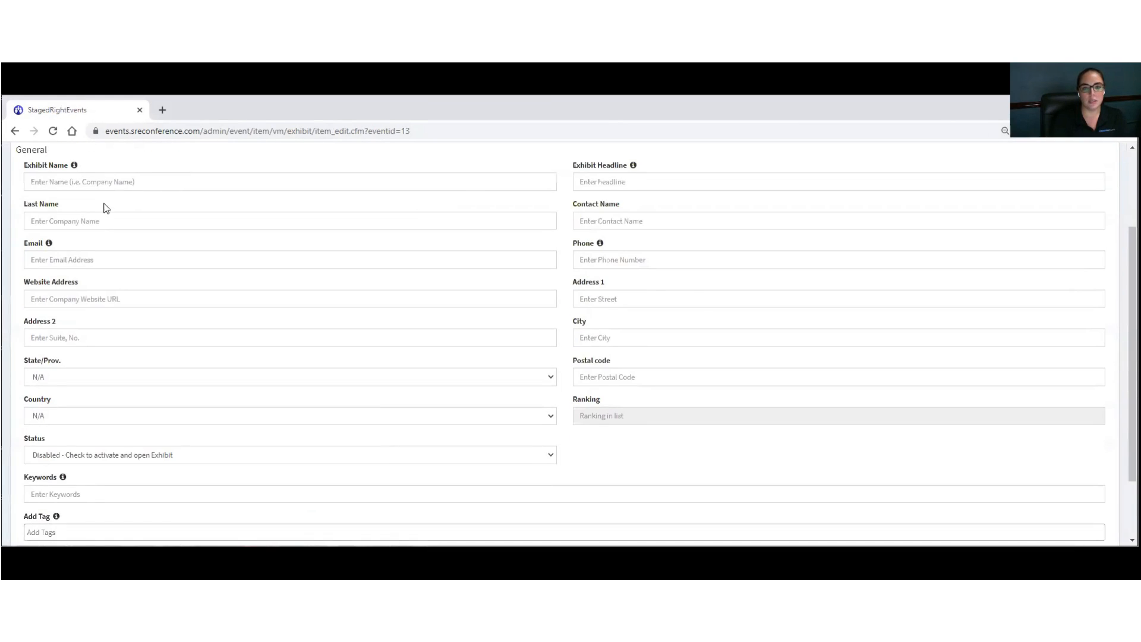
scroll(224, 244, down, 2)
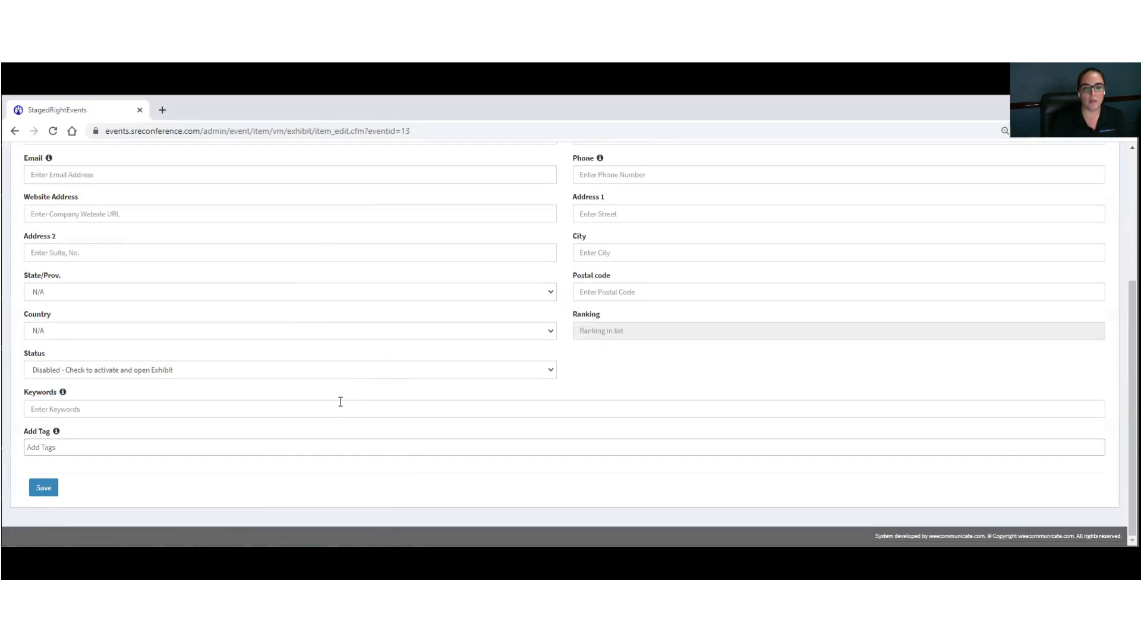
scroll(340, 402, up, 4)
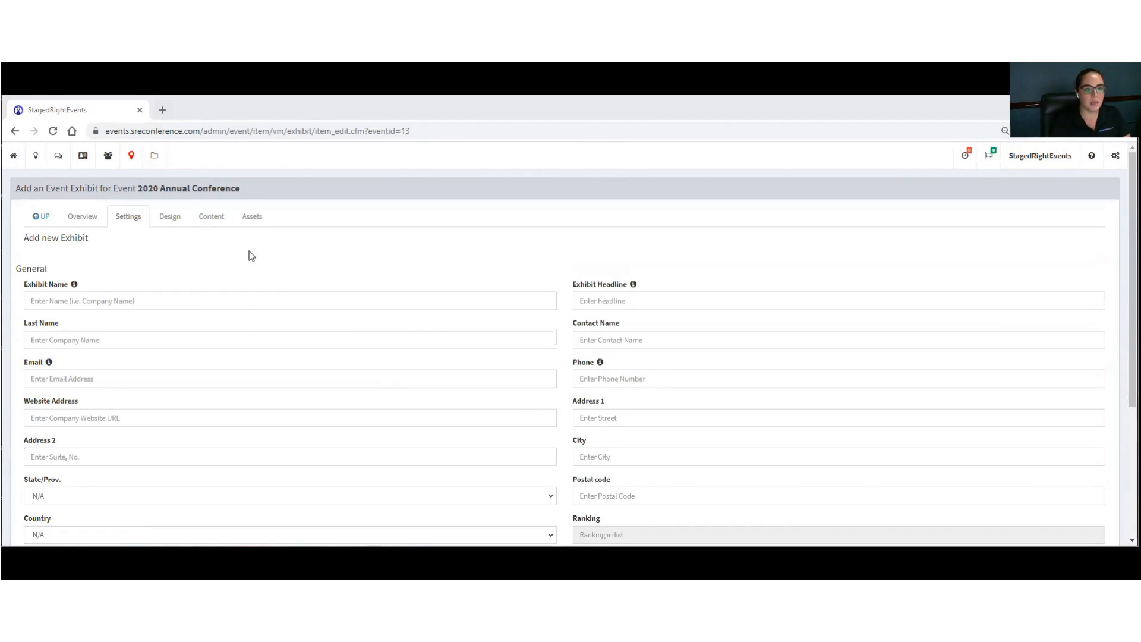
click(150, 304)
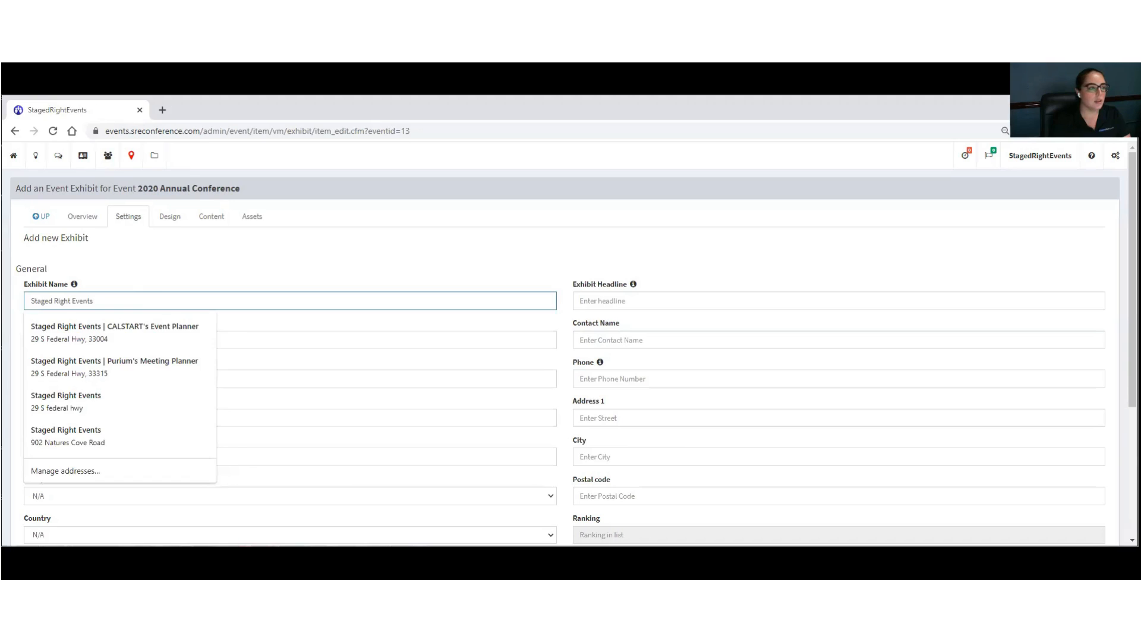
click(89, 324)
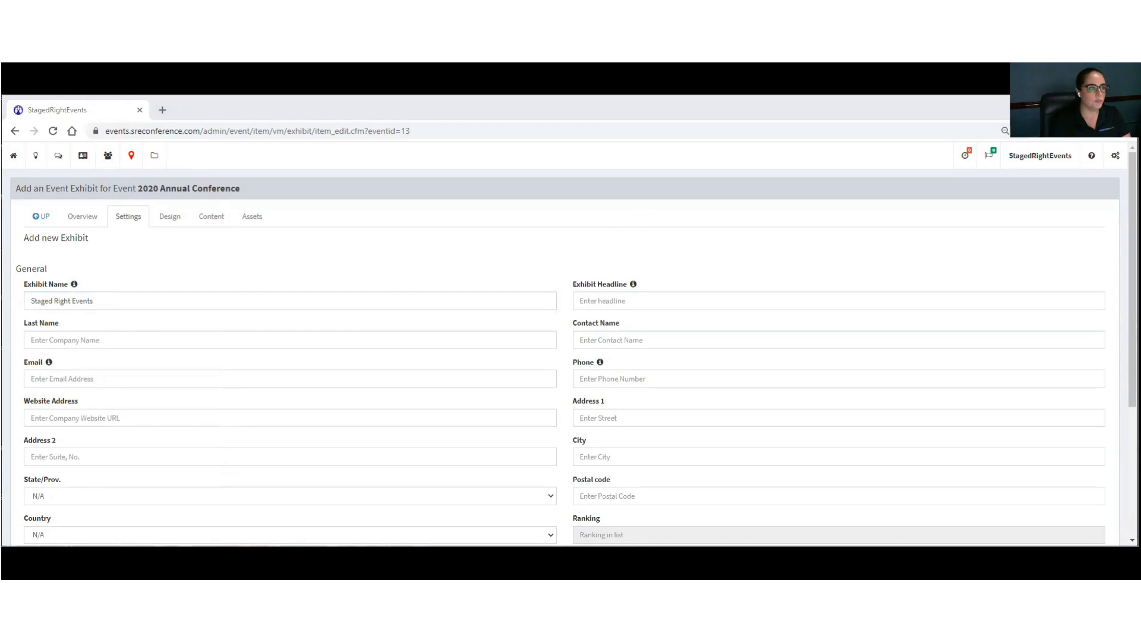
click(615, 301)
text(It's what we do!)
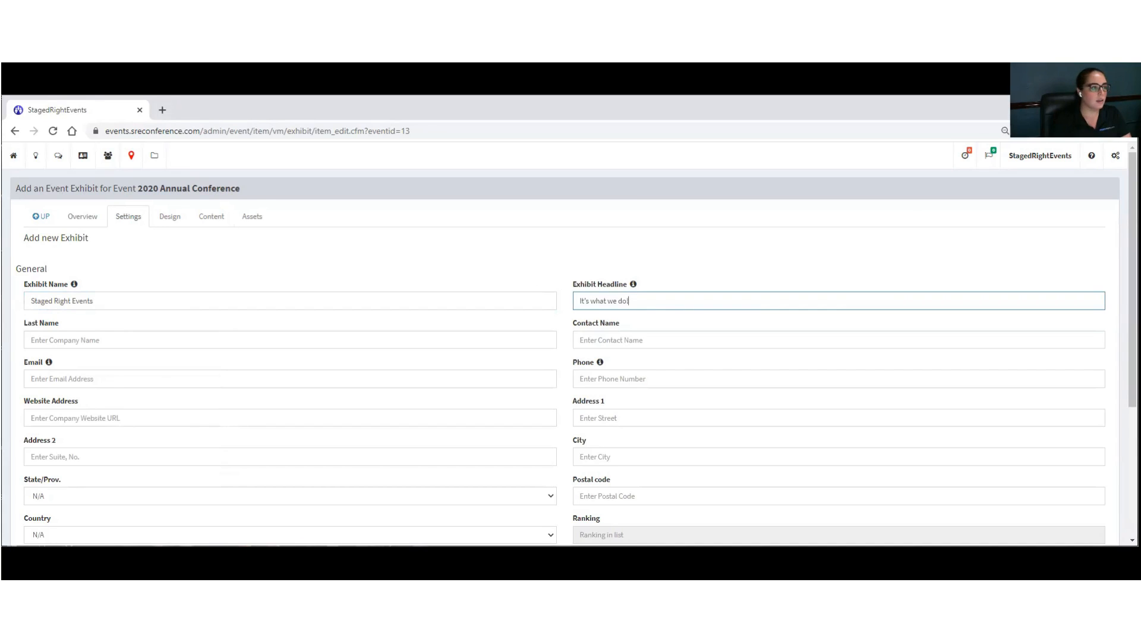
click(587, 334)
Step: Paste in the contact's e-mail address, phone number and the company website
key(Tab)
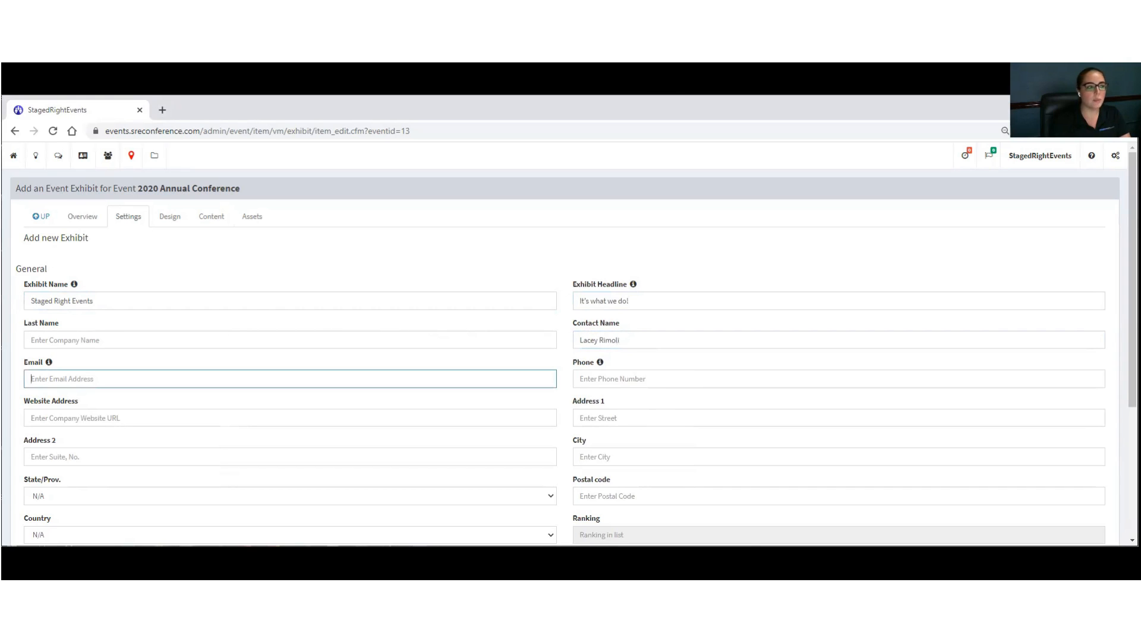
key(alt+Tab)
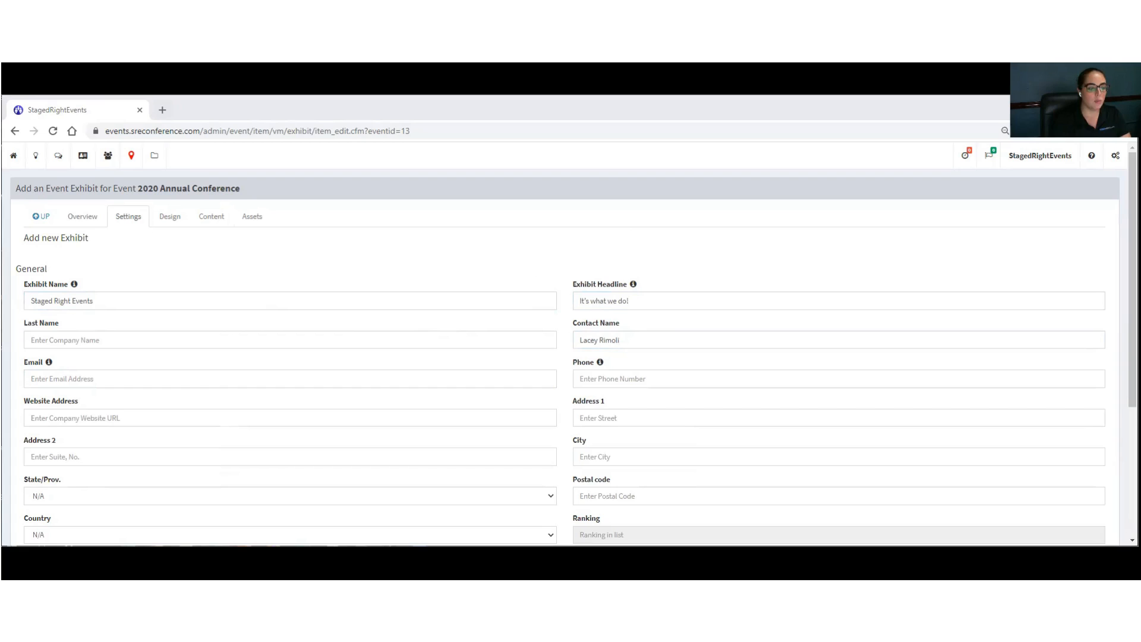
click(76, 381)
key(ctrl+v)
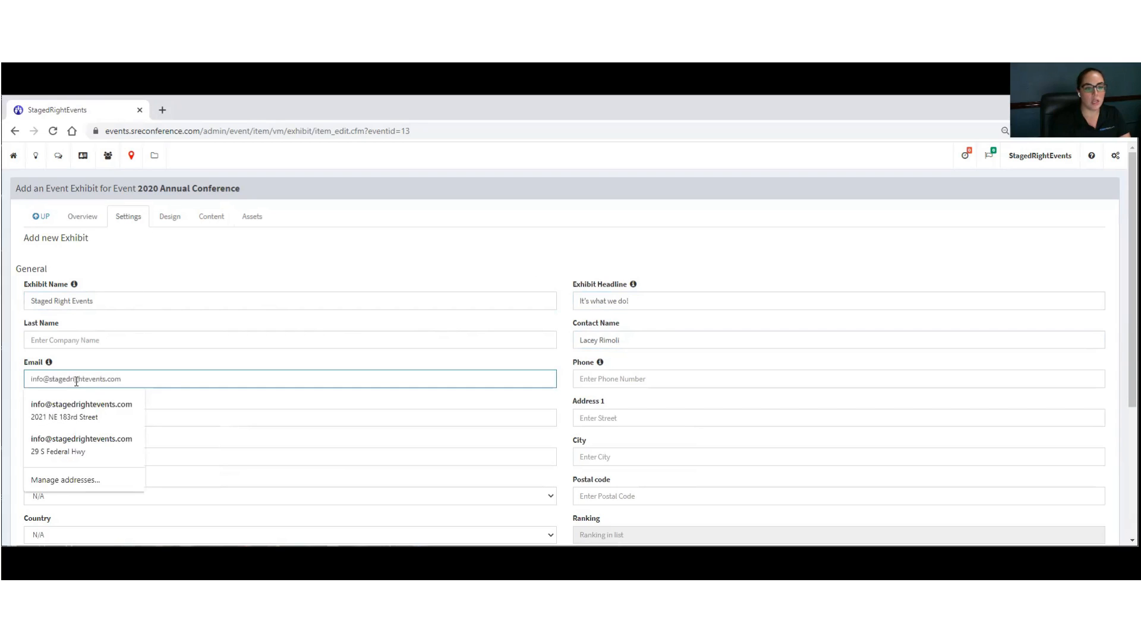
key(Tab)
key(alt+Tab)
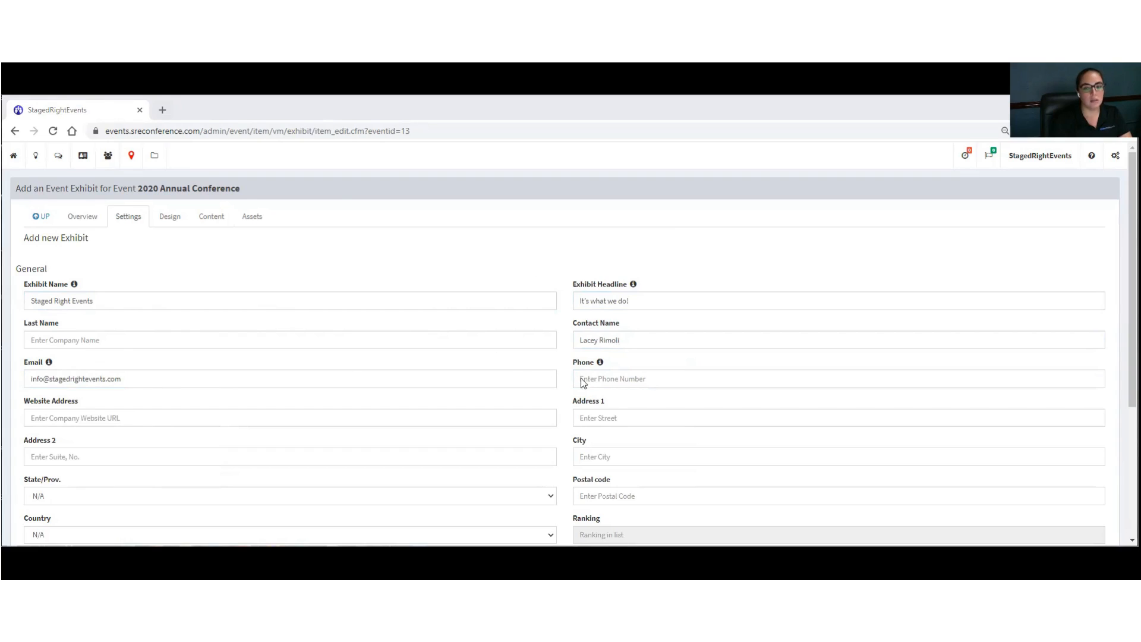
click(602, 378)
key(ctrl+v)
key(Tab)
key(alt+Tab)
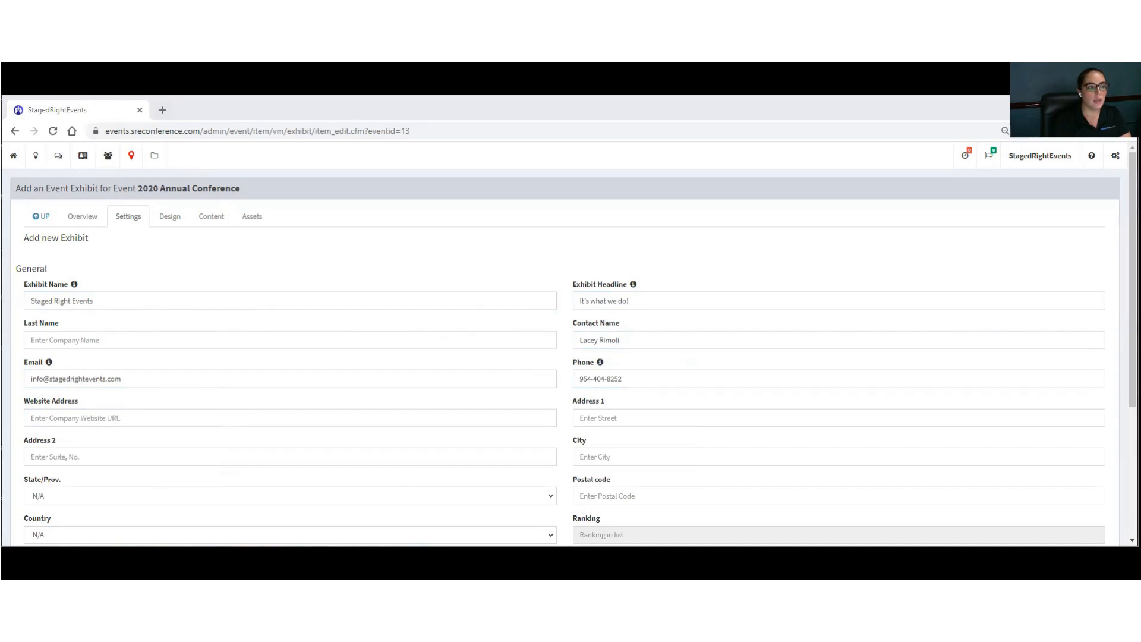
click(77, 417)
text(Stagedrightevents.com)
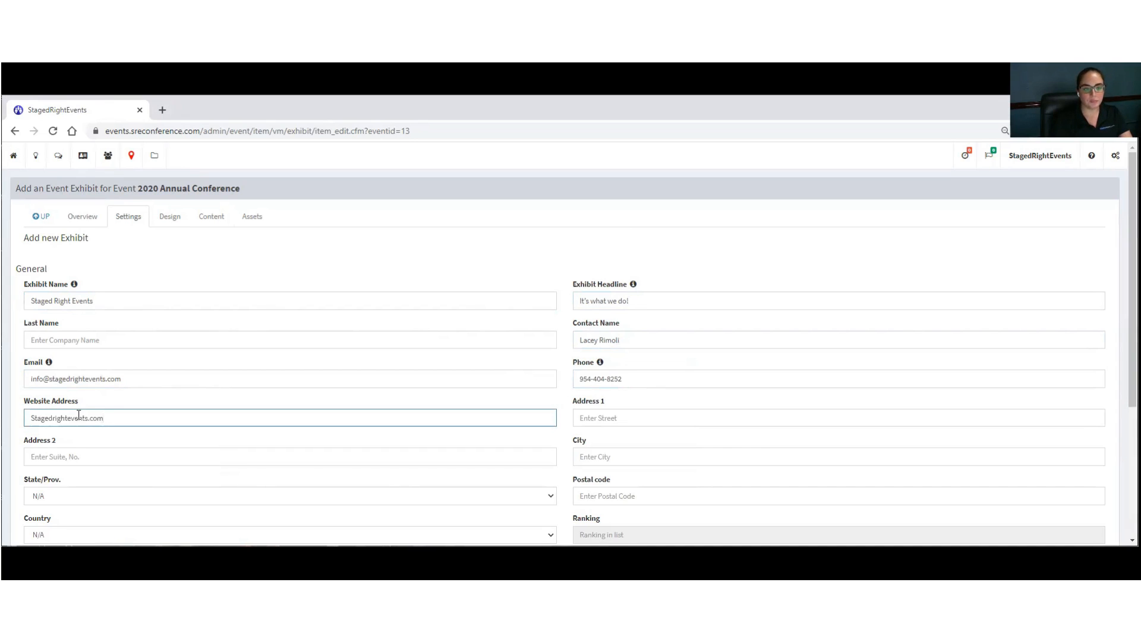
Step: Fill in the street address and the city Dania Beach
key(Tab)
key(alt+Tab)
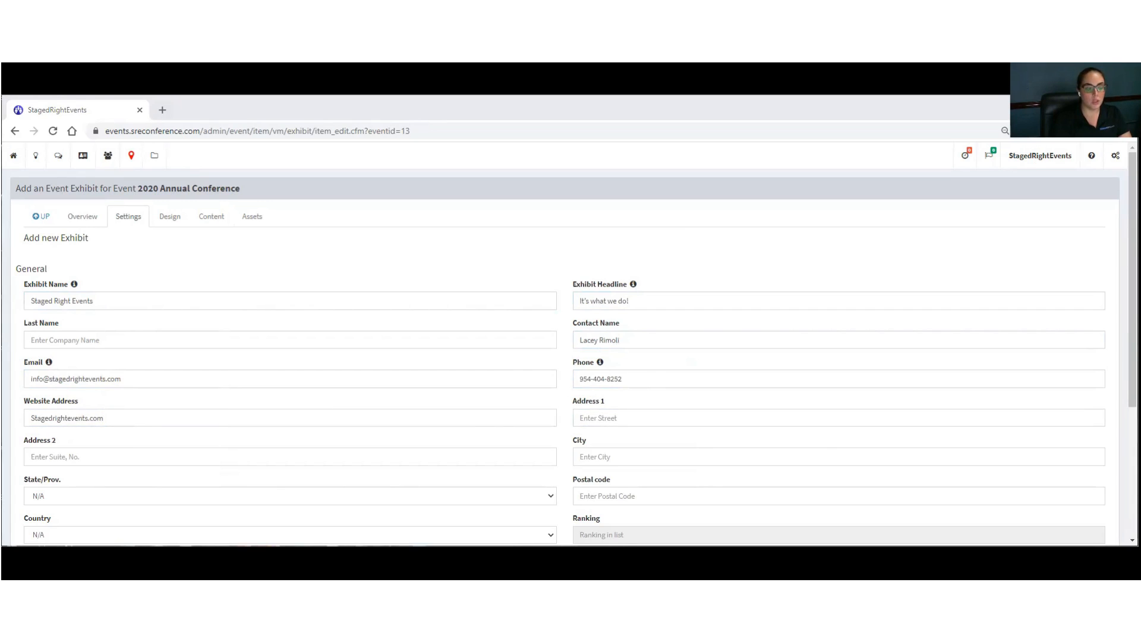
click(614, 415)
key(Tab)
key(Tab)
key(alt+Tab)
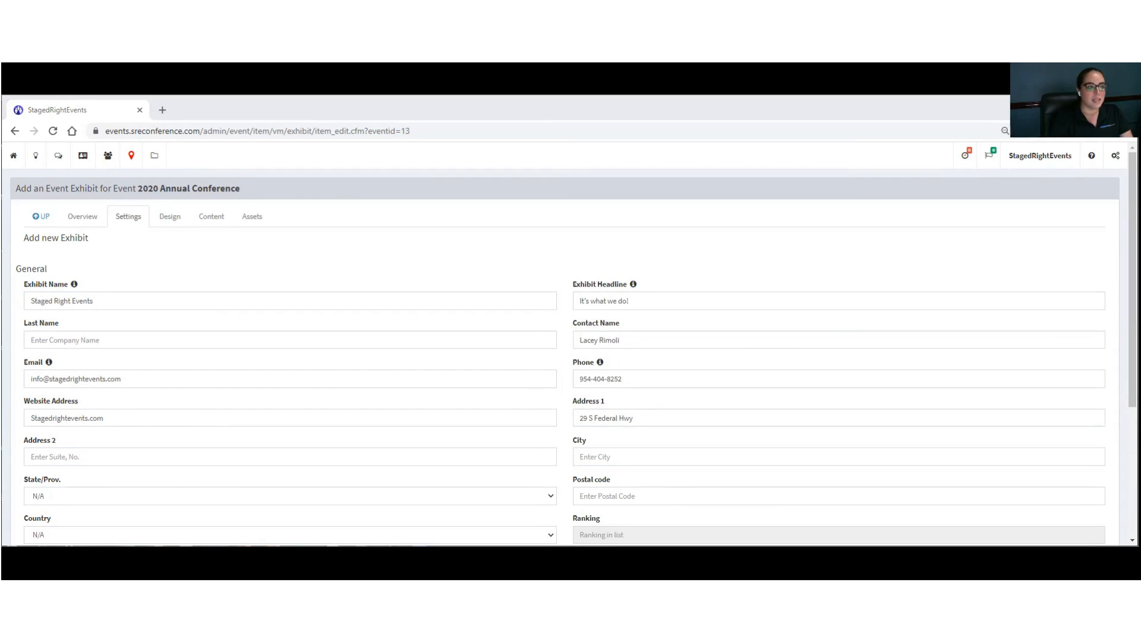
click(604, 457)
text(Dania Beach)
Step: Set the state to Florida, enter the postal code, and set the country to USA
key(Tab)
key(f)
key(Tab)
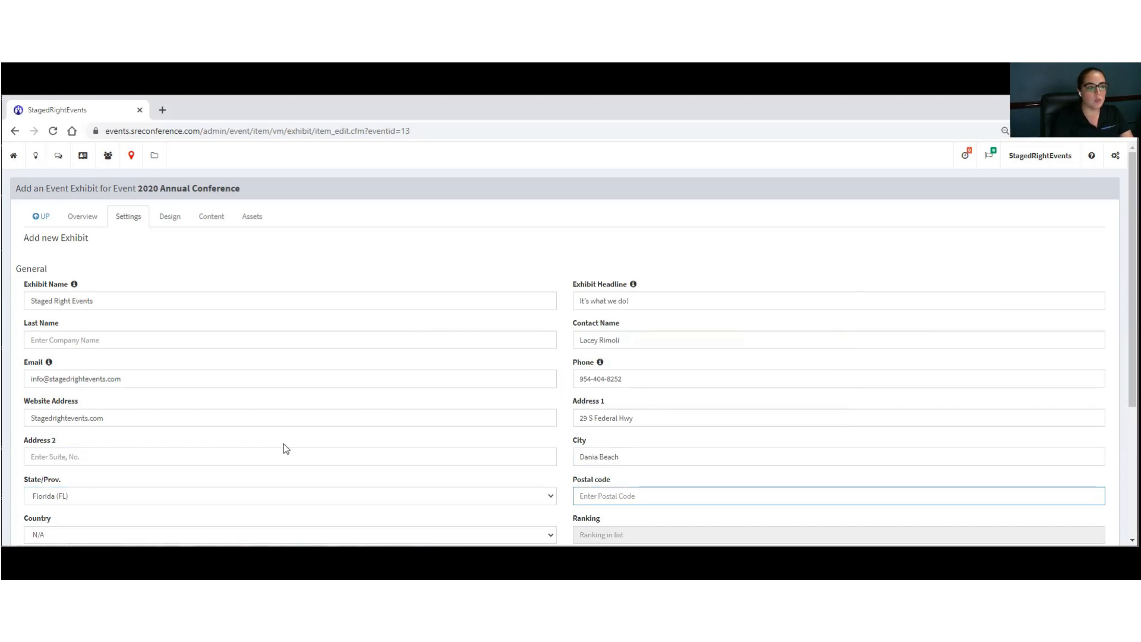
text(33004)
key(Tab)
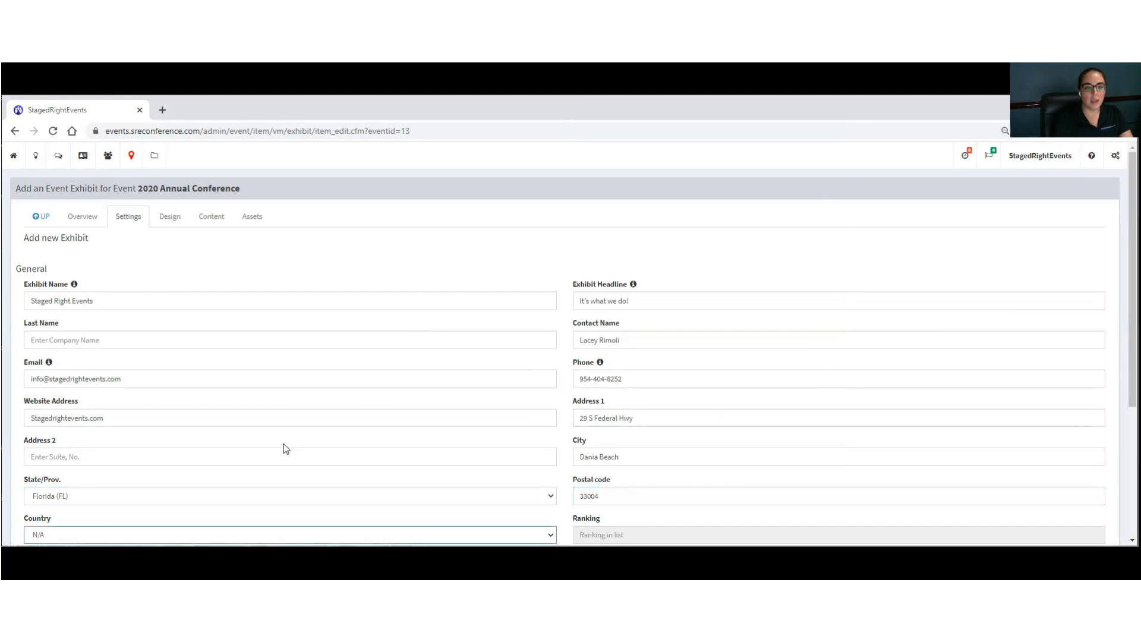
key(u)
scroll(284, 446, down, 3)
key(Tab)
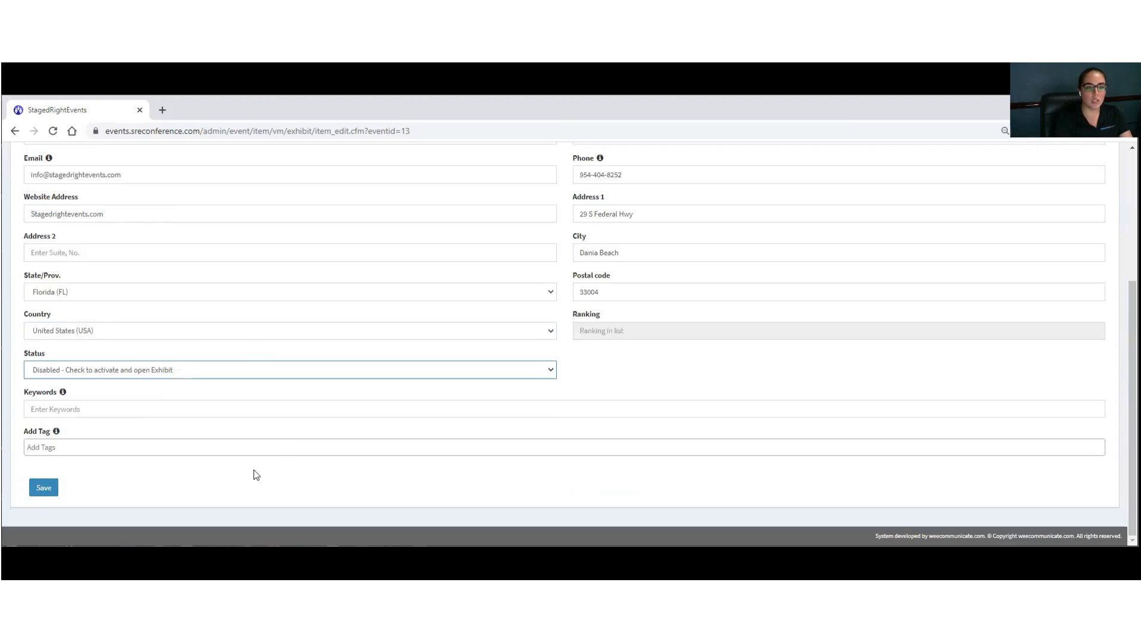
Step: Set the exhibit status to 'Enabled - Uncheck to deactivate and close Exhibit' and save
click(141, 374)
click(106, 397)
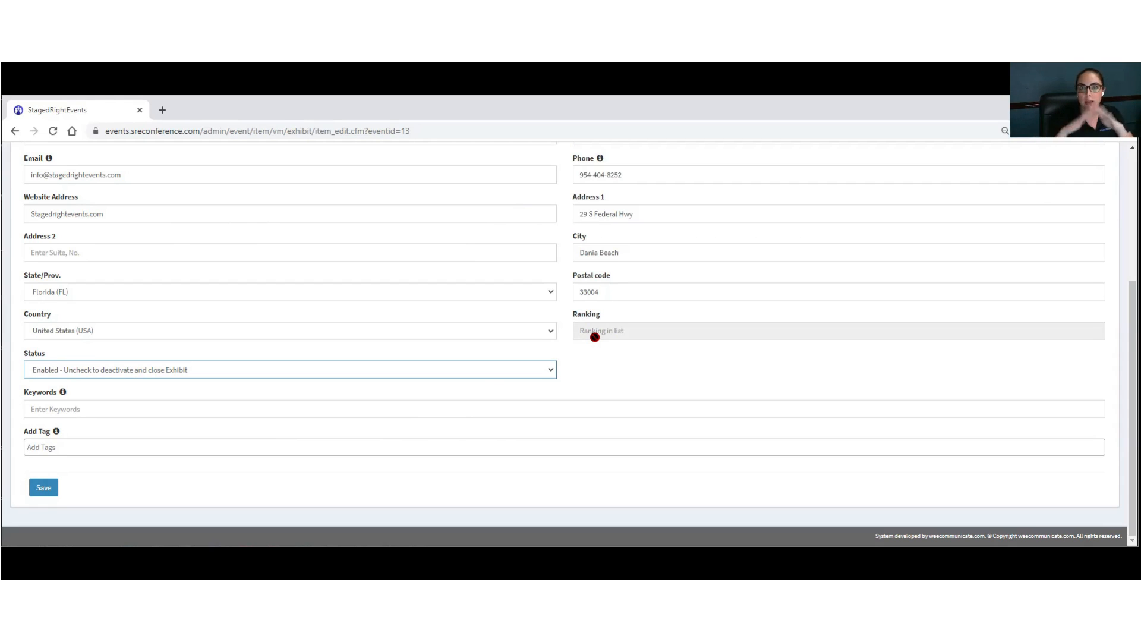
click(77, 372)
click(63, 396)
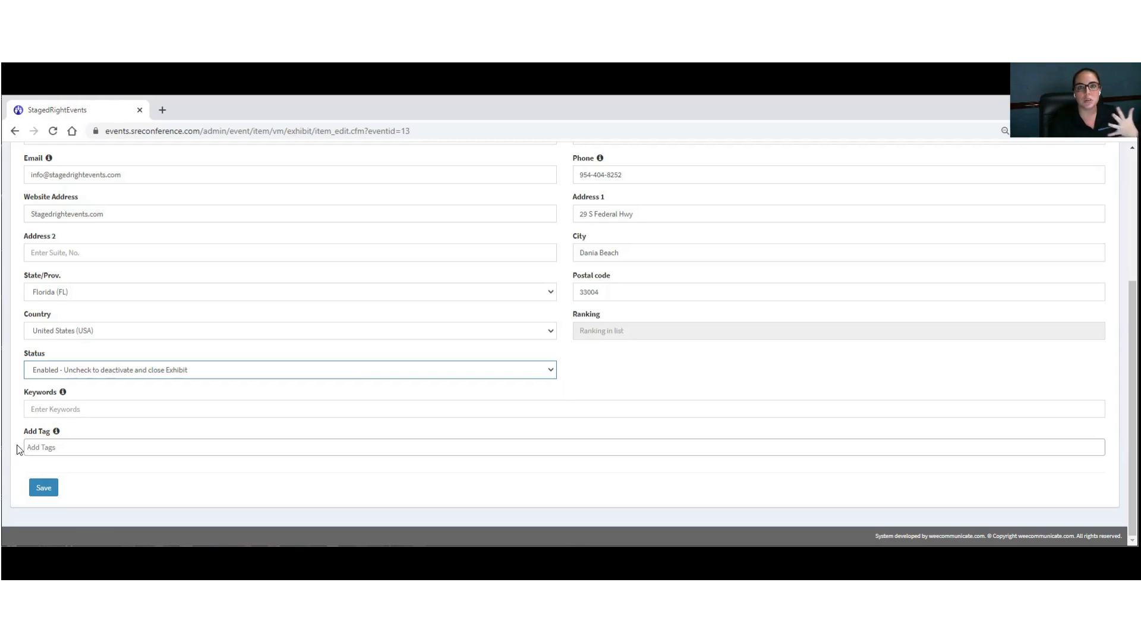
click(45, 488)
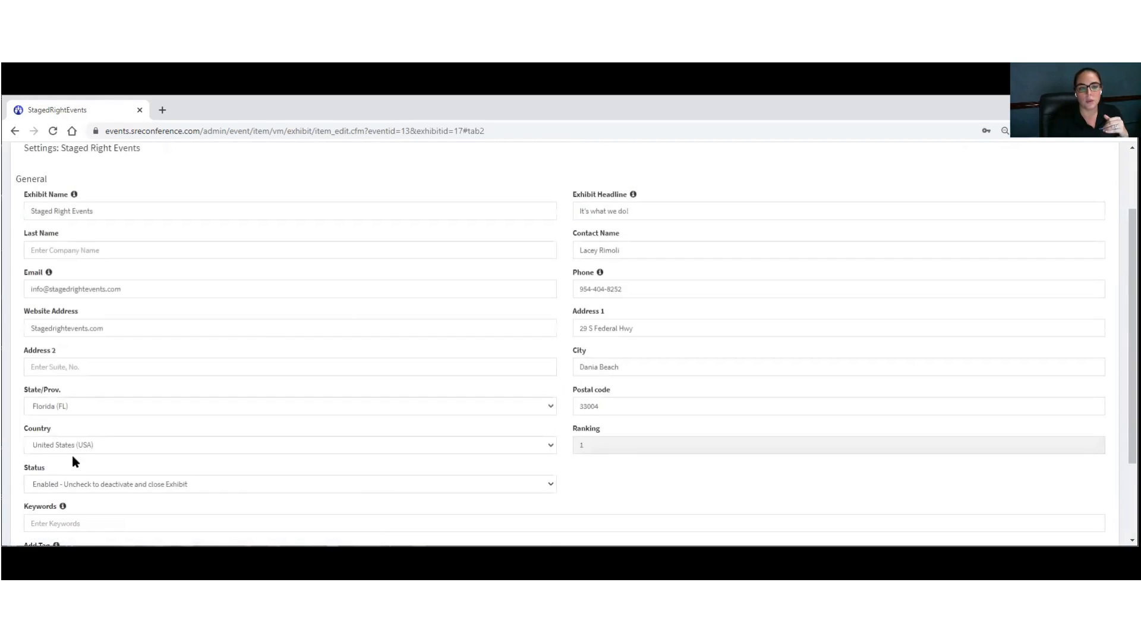
click(170, 218)
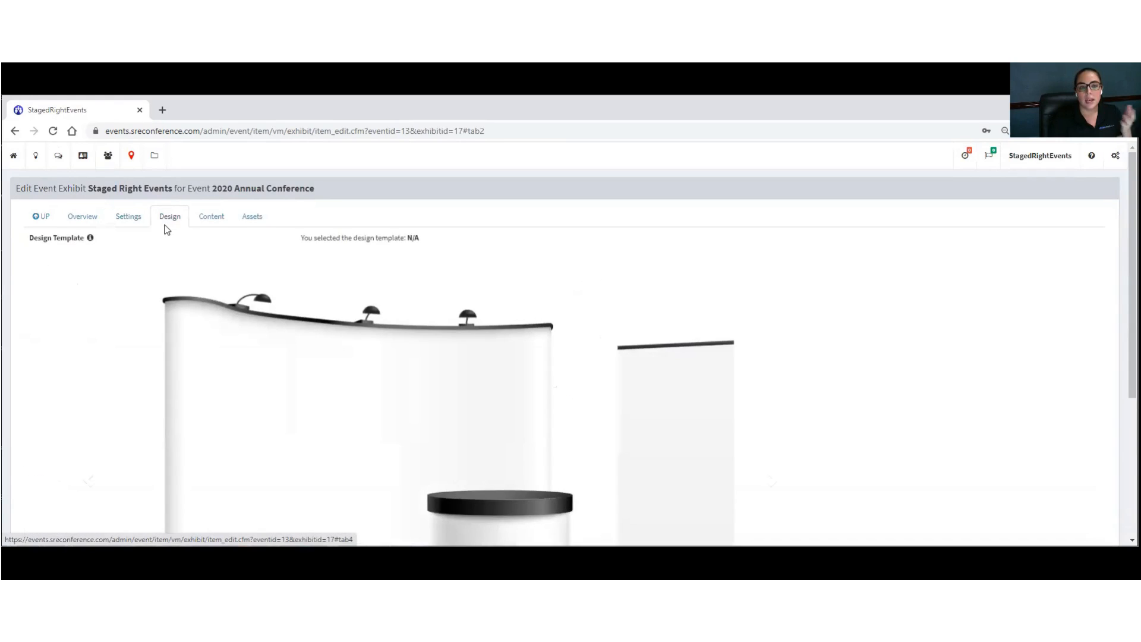
scroll(135, 328, down, 4)
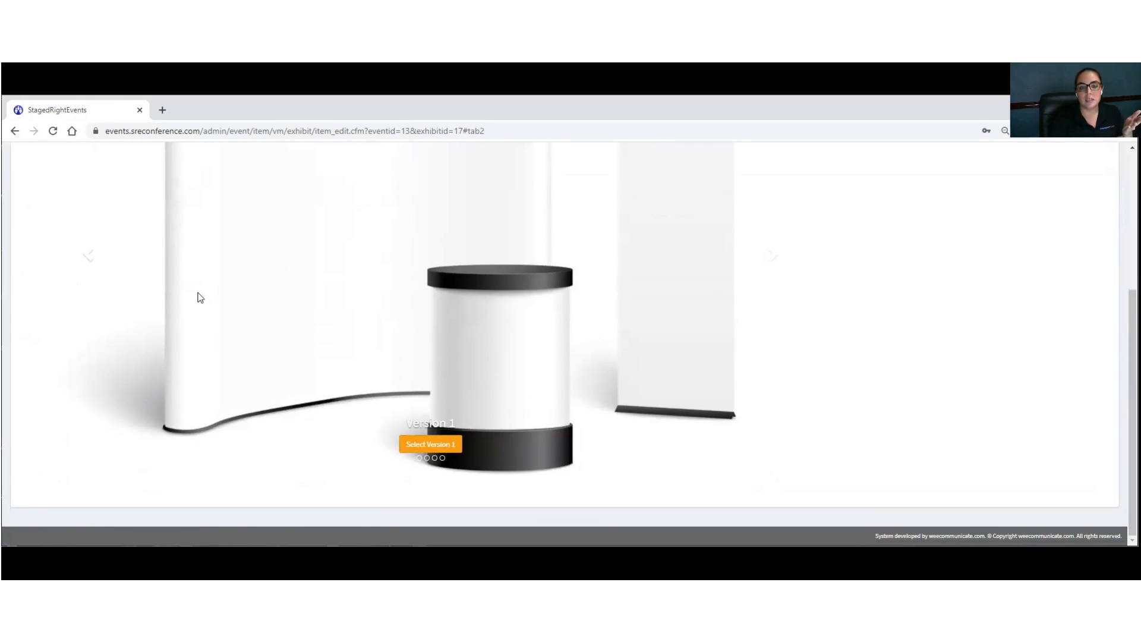
scroll(113, 301, up, 1)
click(84, 324)
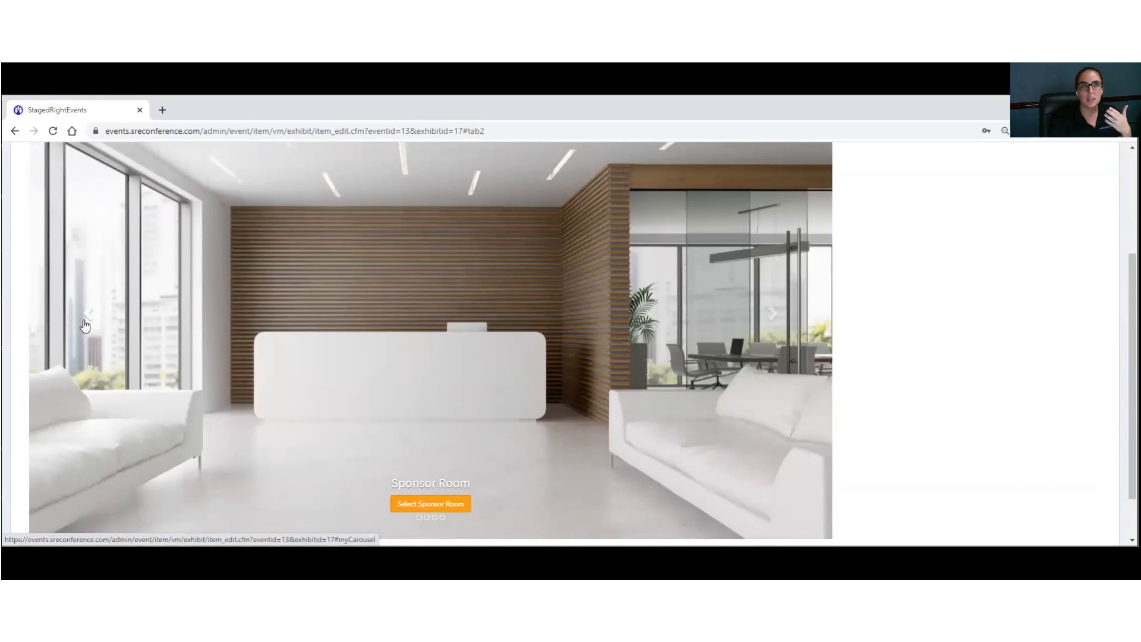
click(85, 324)
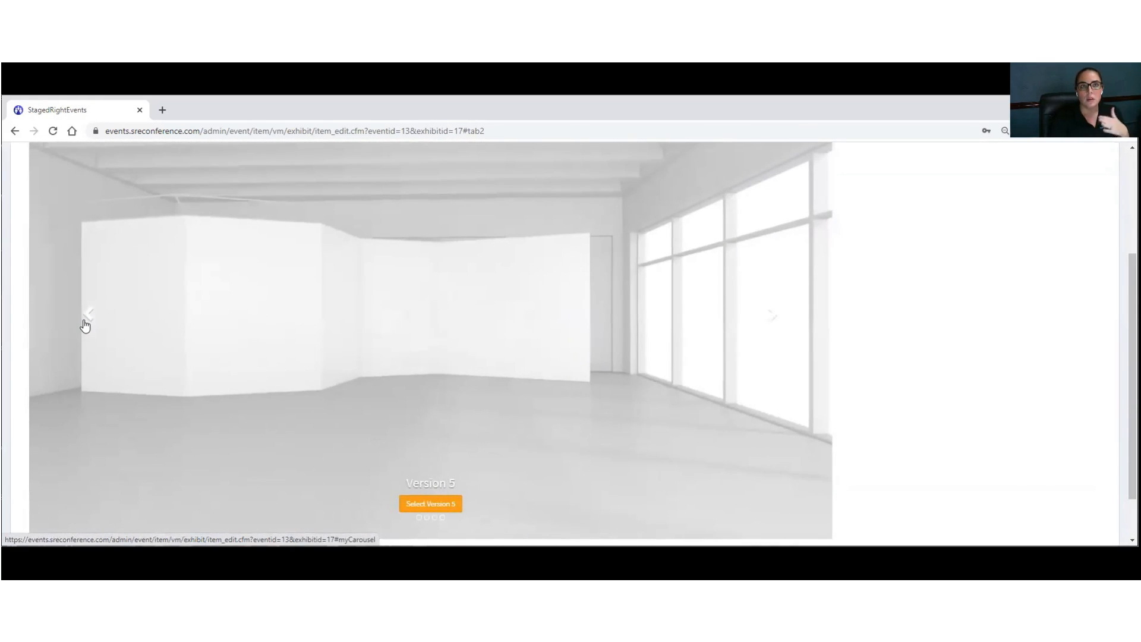
click(85, 325)
click(85, 325)
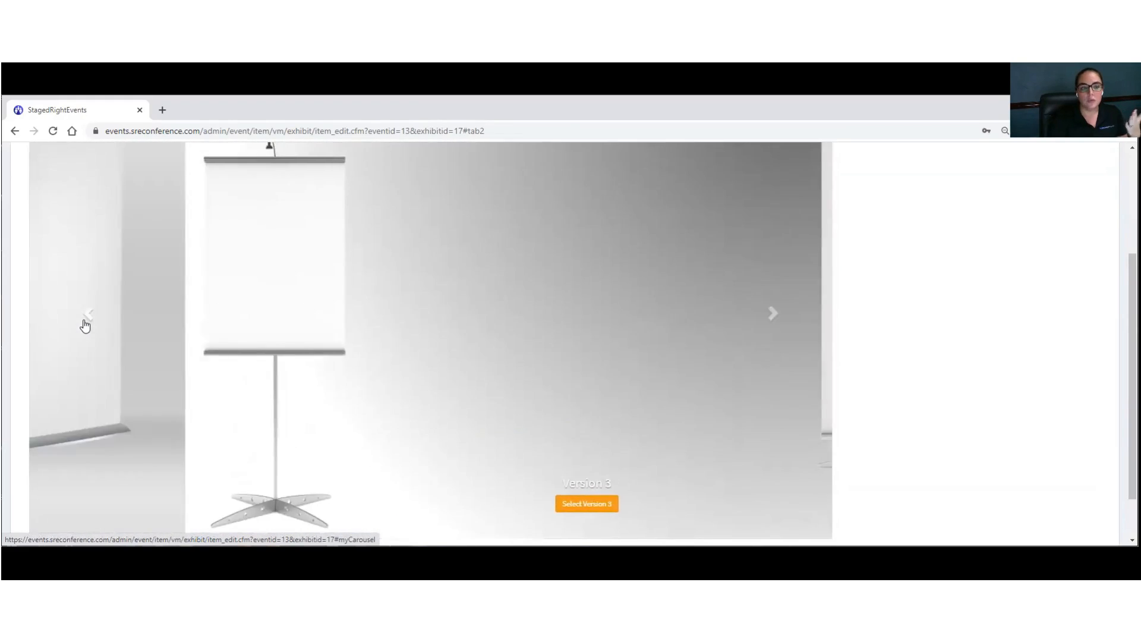
click(85, 324)
click(85, 325)
click(87, 324)
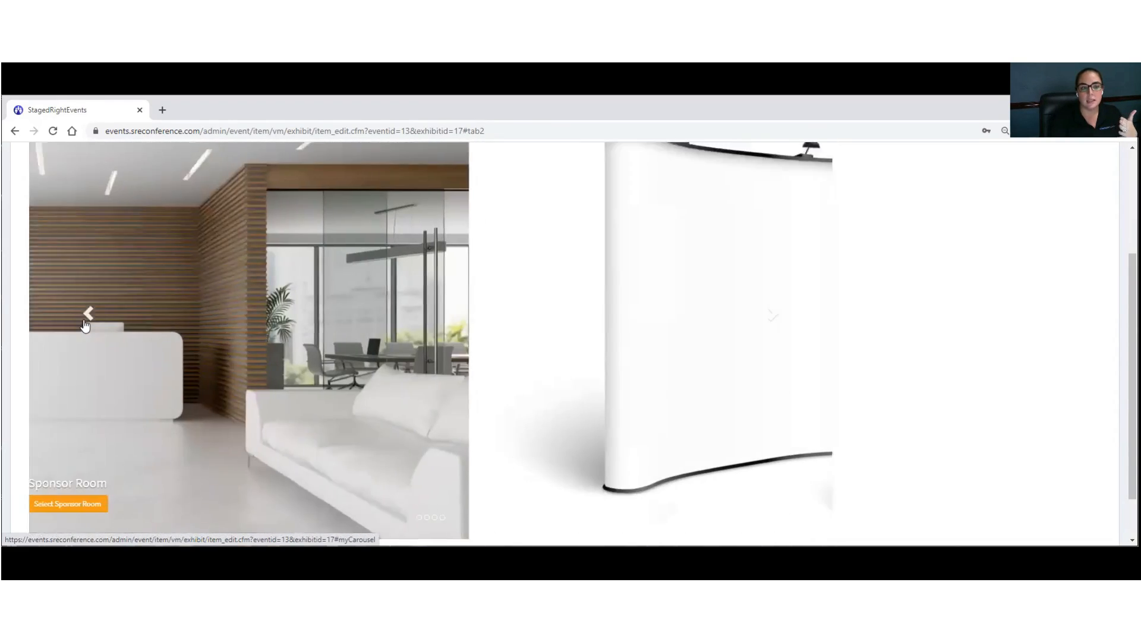
click(437, 508)
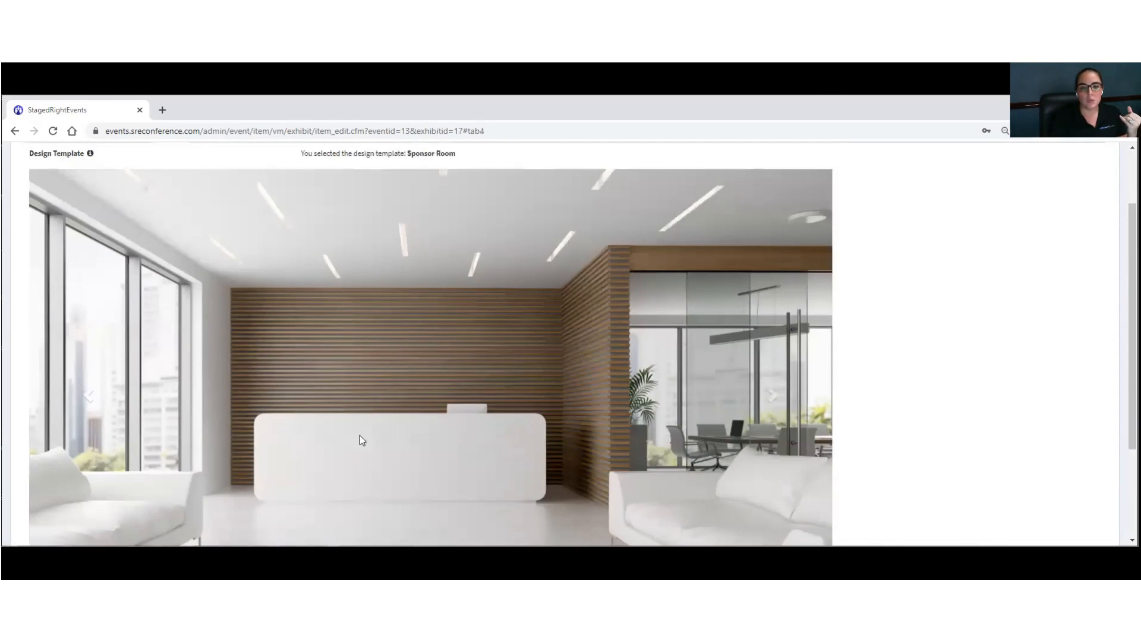
scroll(366, 433, down, 3)
scroll(227, 452, up, 5)
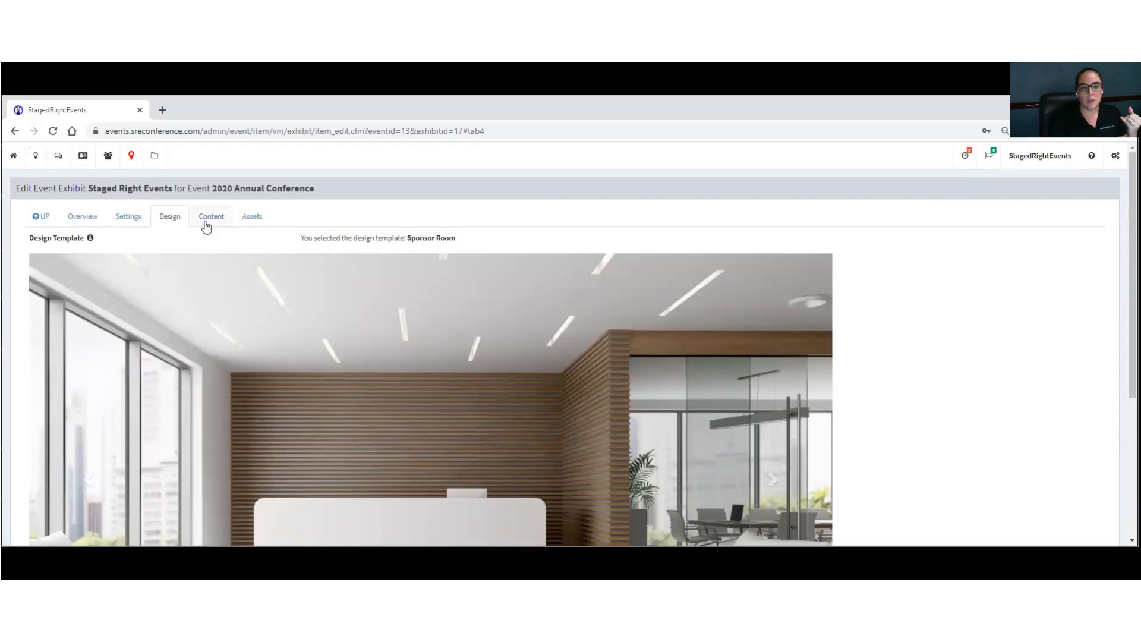
drag(337, 238, 466, 237)
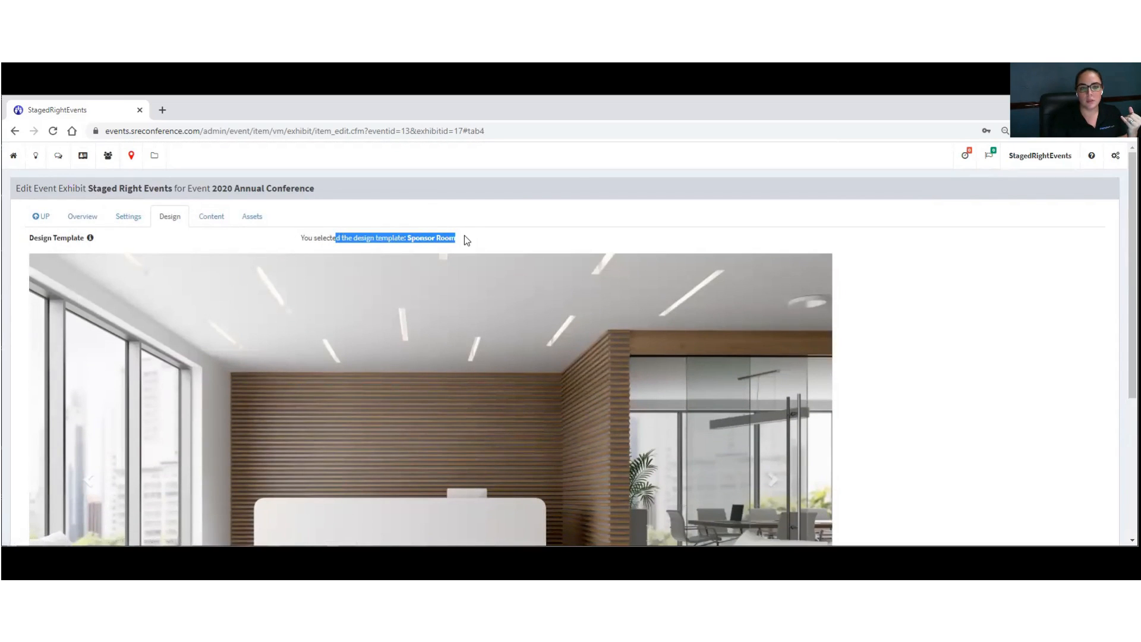
Step: Paste the 'True-To-Life Virtual Events' title and its marketing paragraph into the Content tab's Body Text
click(201, 218)
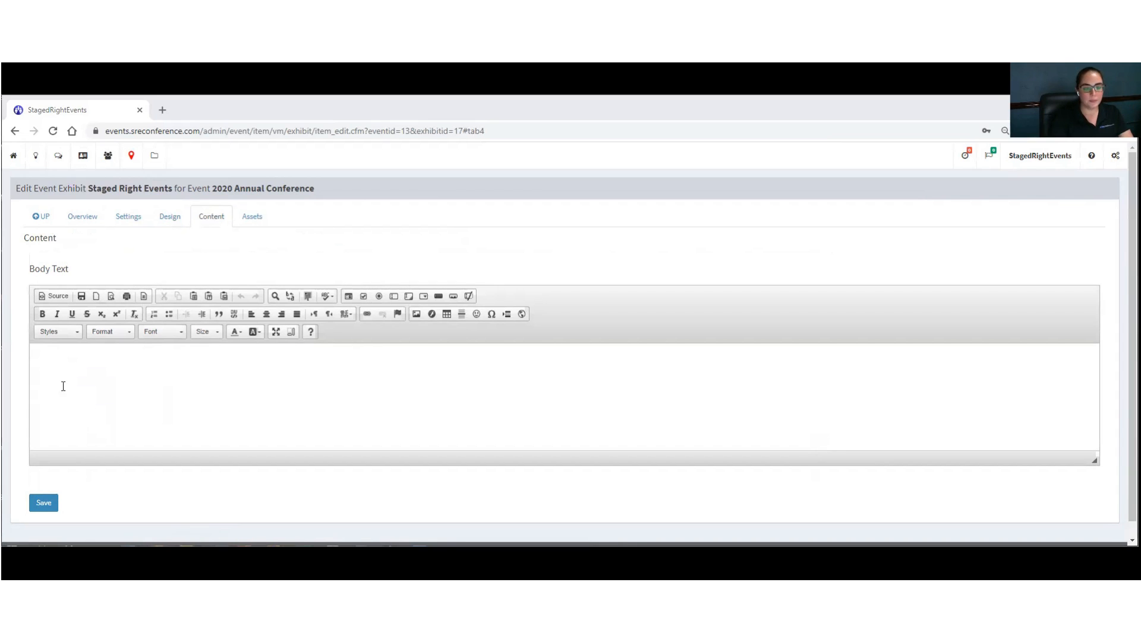
right_click(92, 364)
click(115, 370)
right_click(509, 343)
click(551, 439)
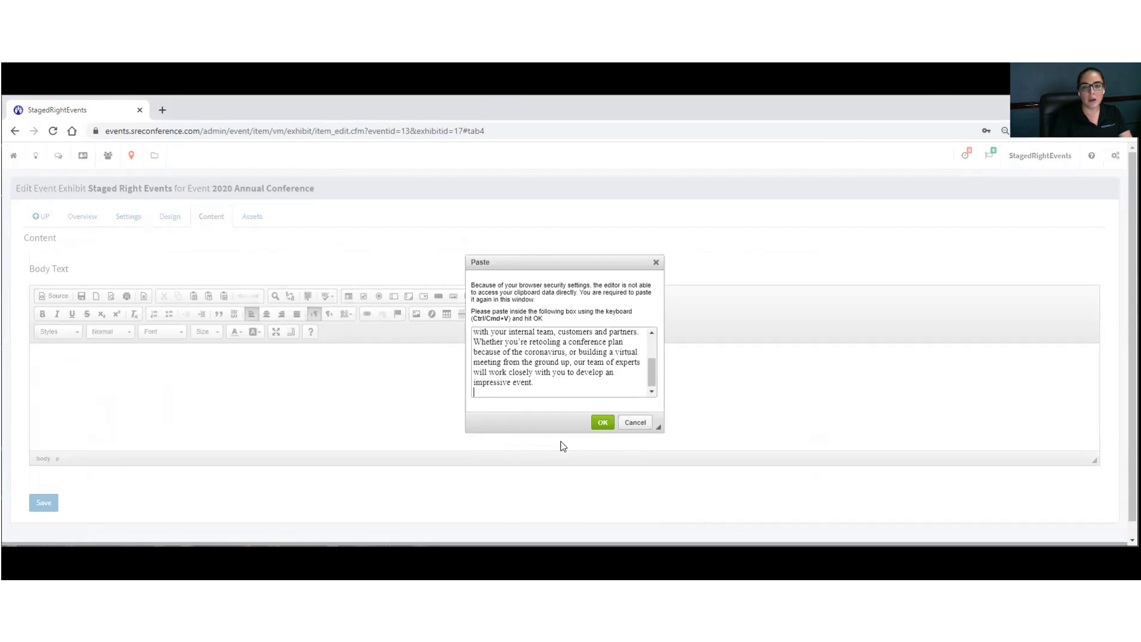
click(603, 422)
click(128, 363)
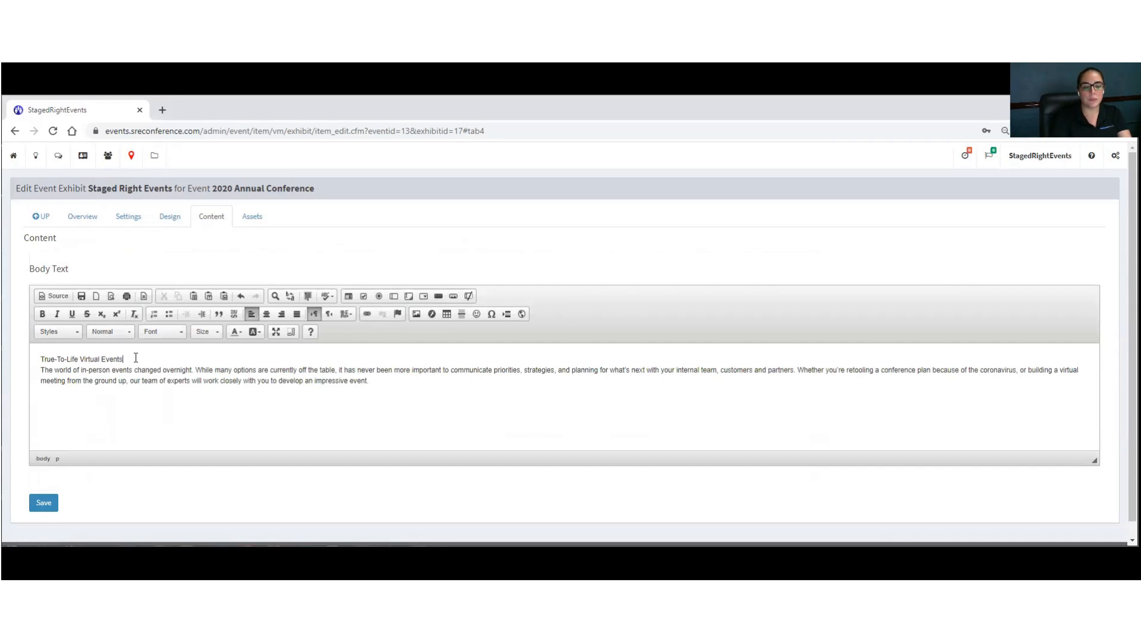
key(Return)
key(Delete)
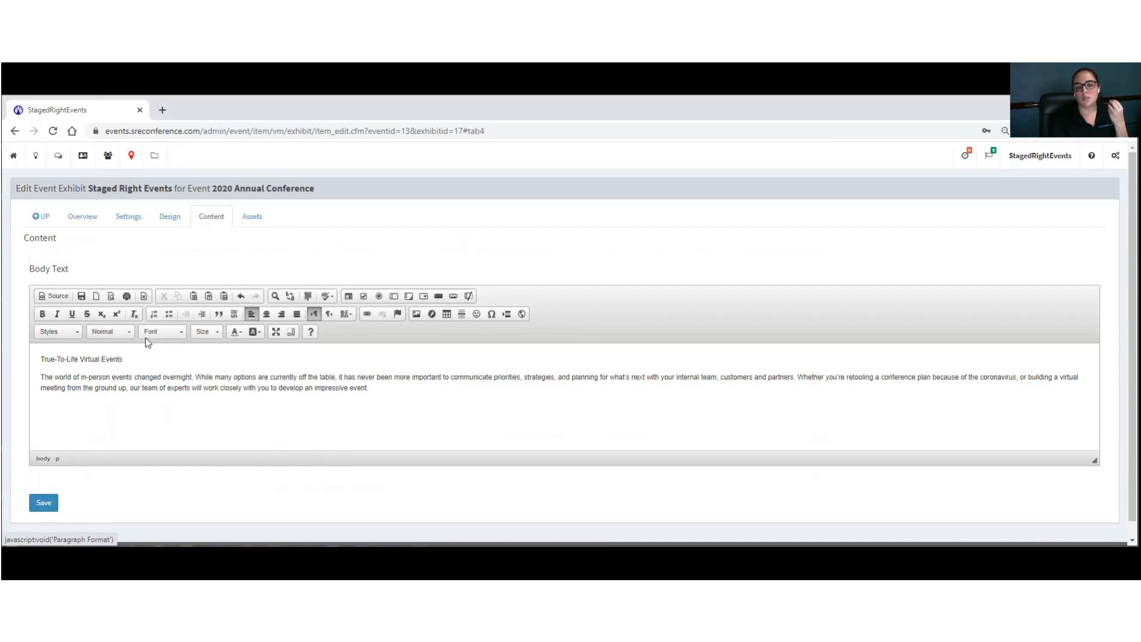
Step: Set all the body text to font size 14
click(170, 333)
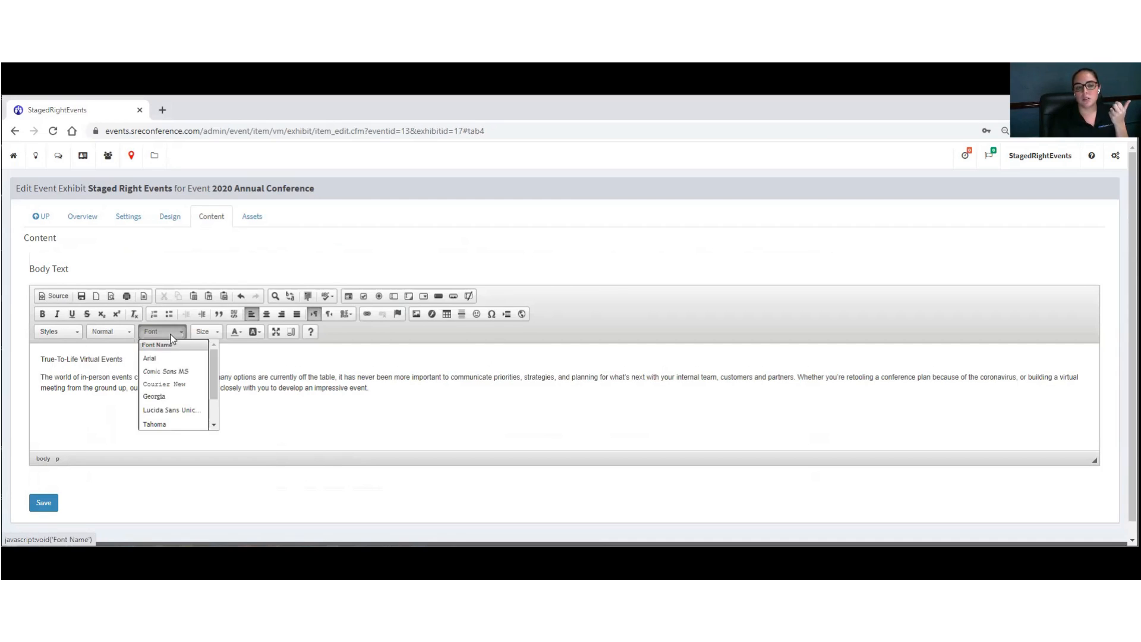
click(202, 333)
click(202, 333)
drag(403, 397, 10, 350)
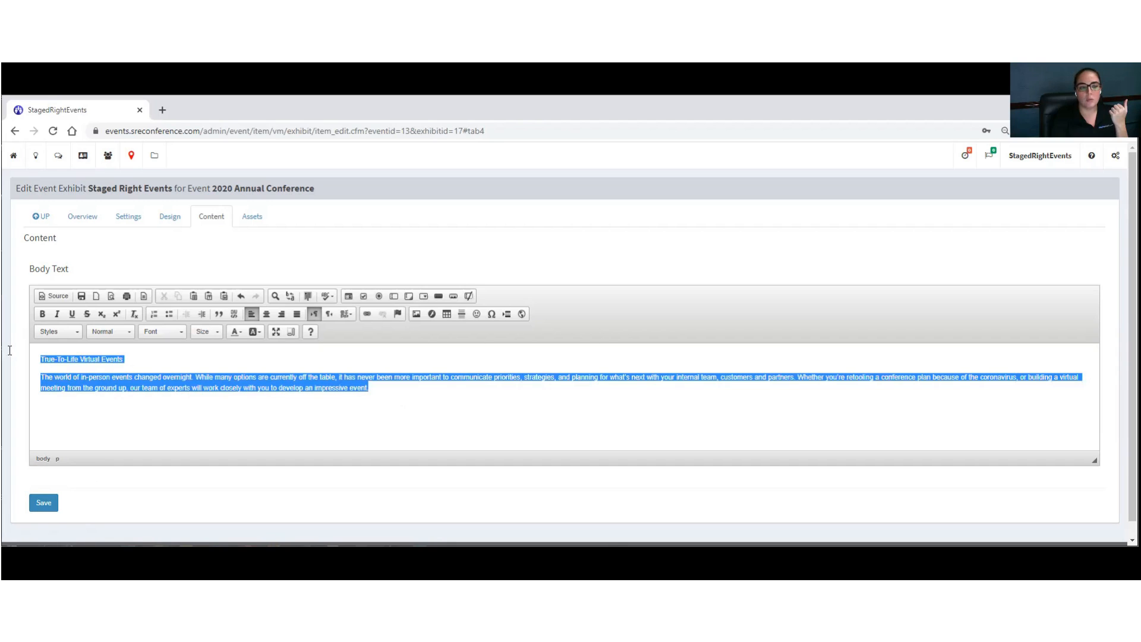
click(213, 331)
click(200, 419)
Step: Make the title a Heading 2 and remove its font-size styling in the HTML source
drag(131, 360, 20, 355)
click(104, 333)
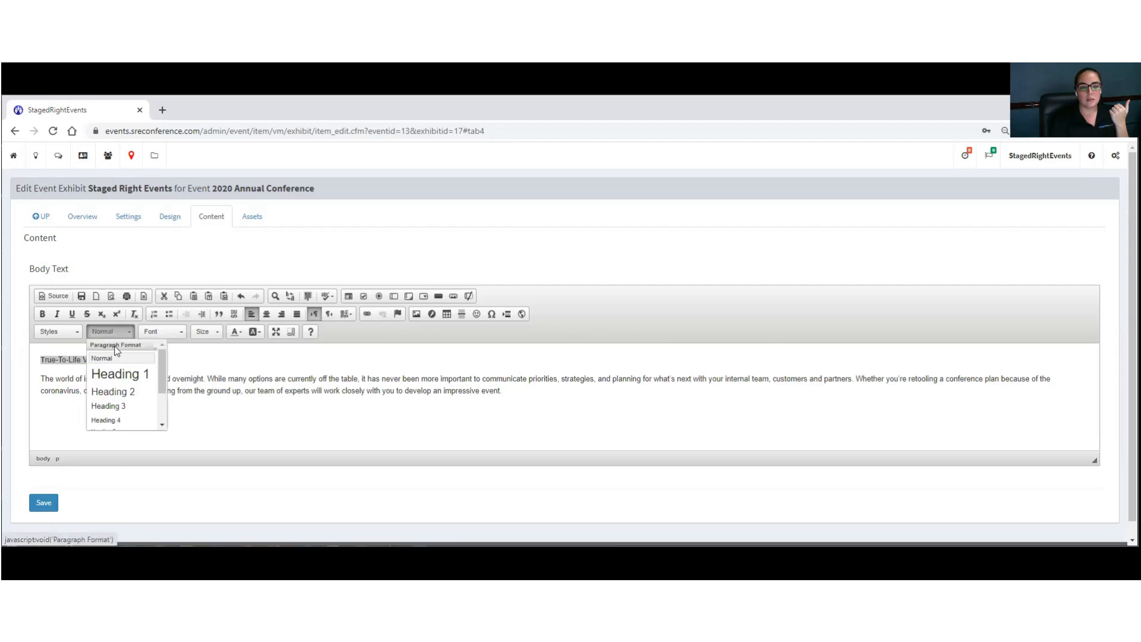
click(112, 390)
click(486, 382)
click(520, 392)
key(Return)
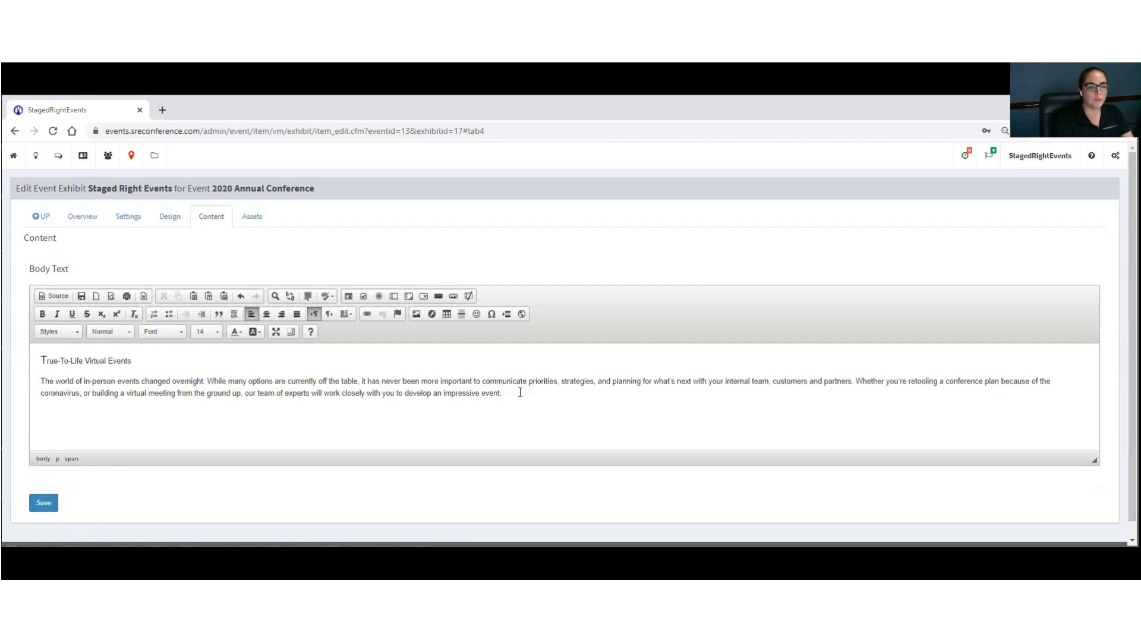
drag(133, 360, 39, 361)
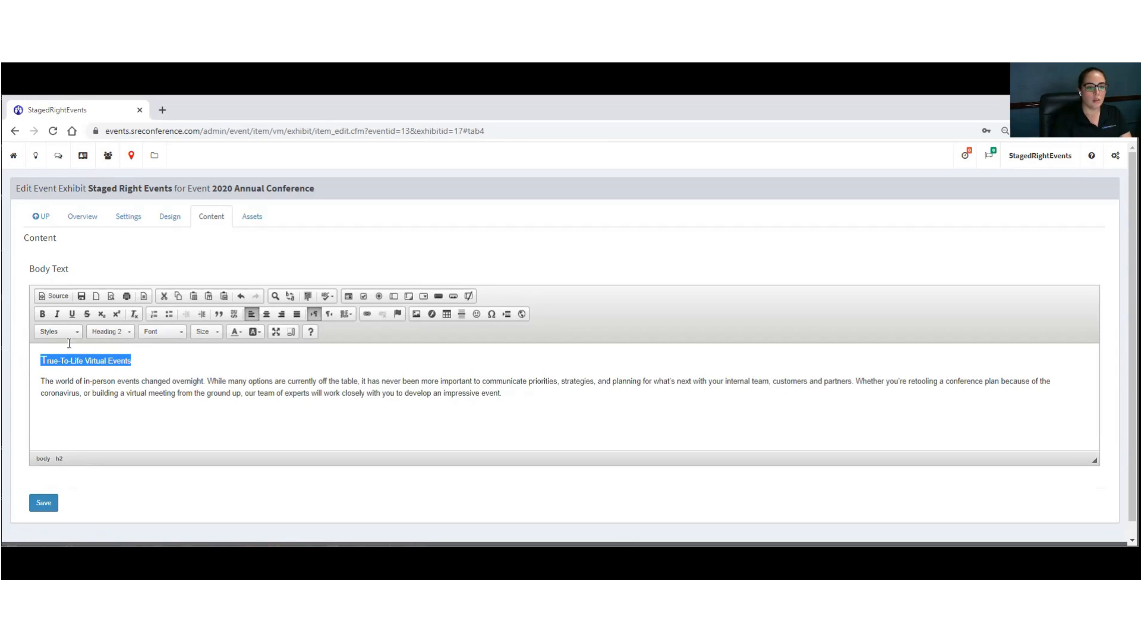
click(107, 333)
click(102, 359)
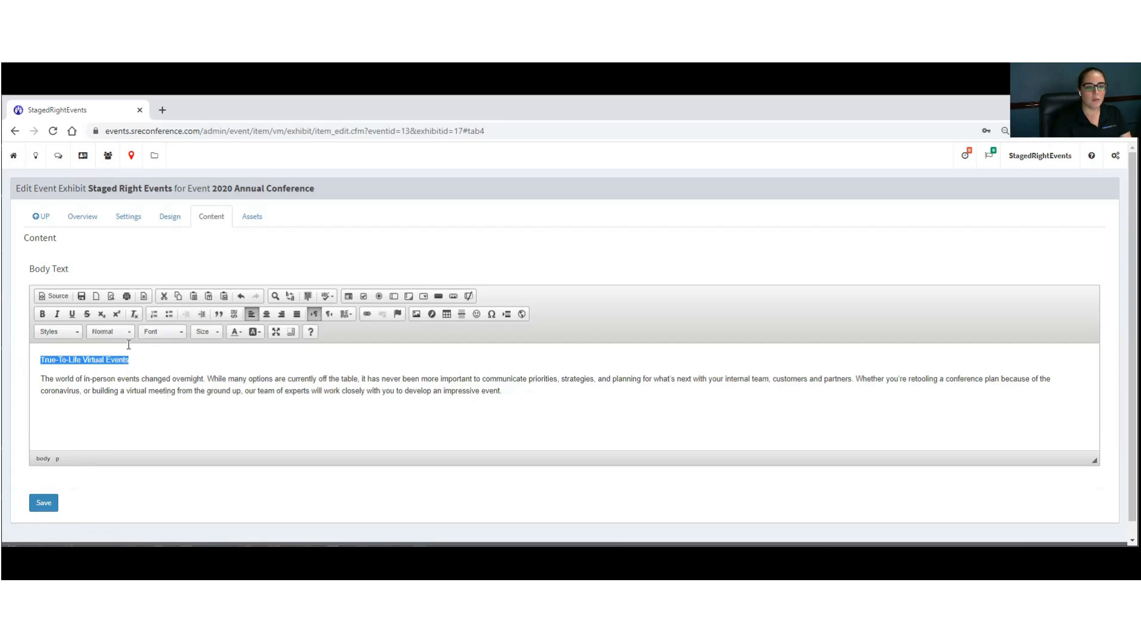
click(123, 333)
click(112, 392)
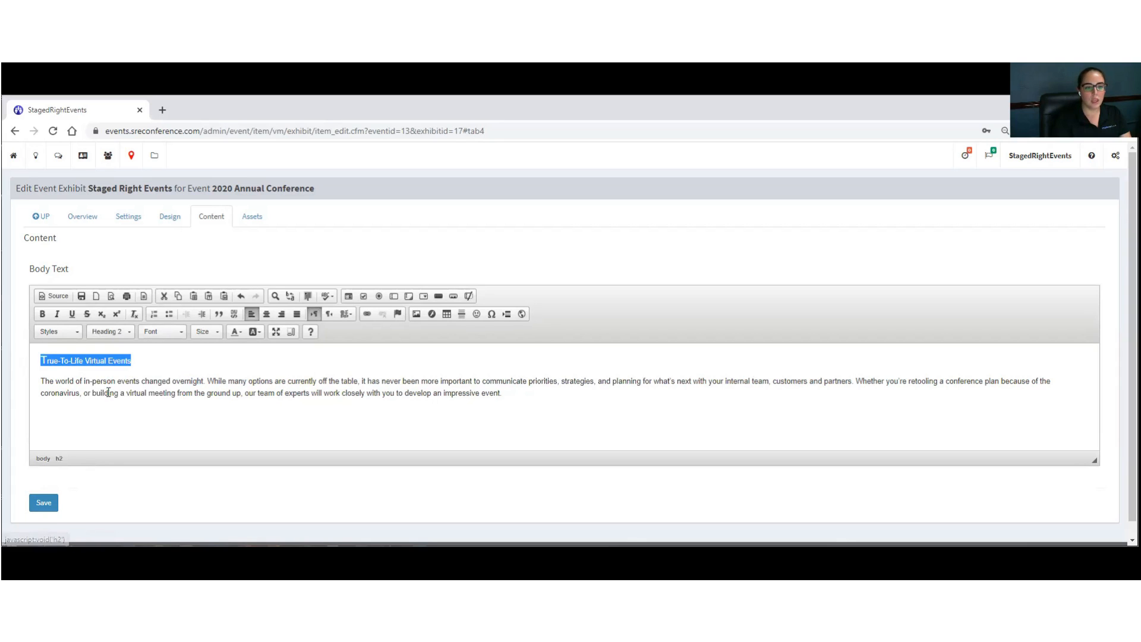
click(74, 378)
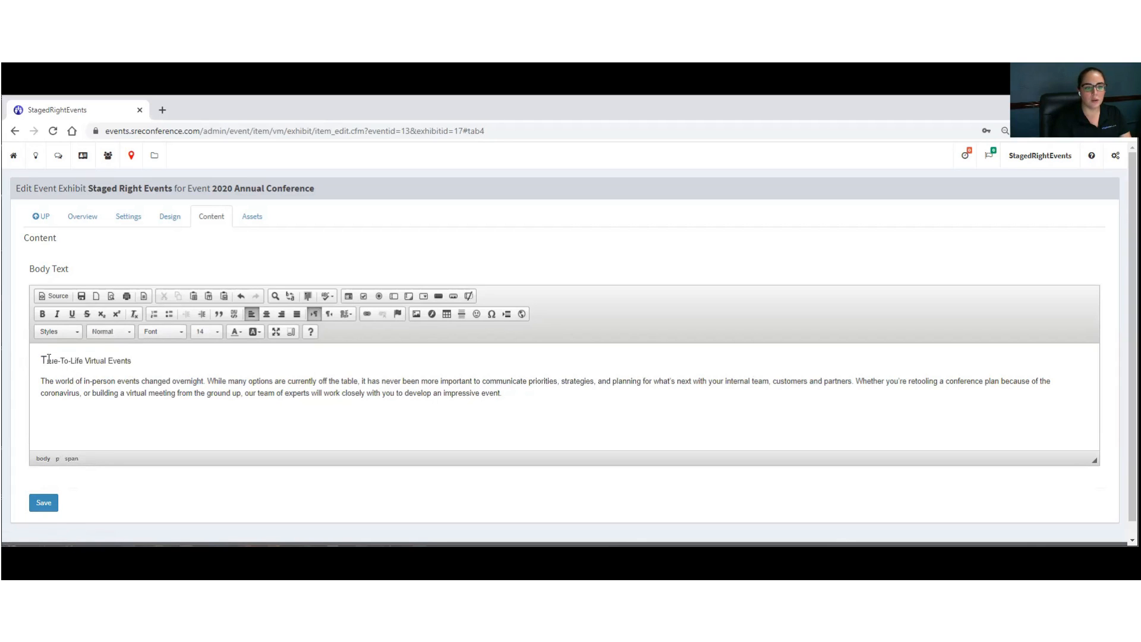
click(57, 298)
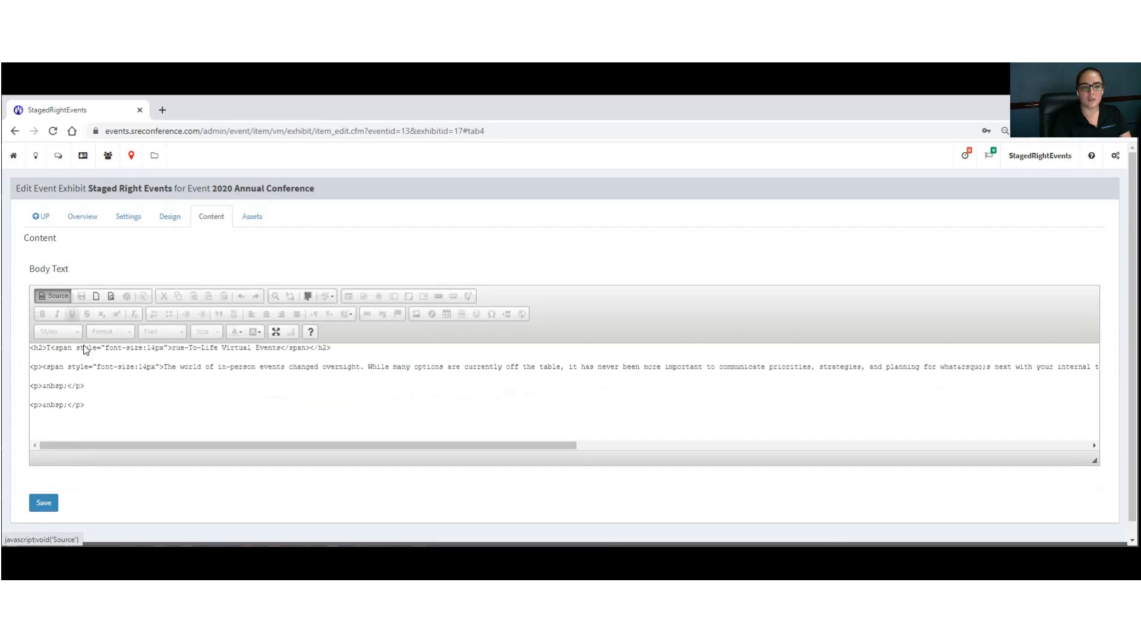
drag(50, 347, 174, 346)
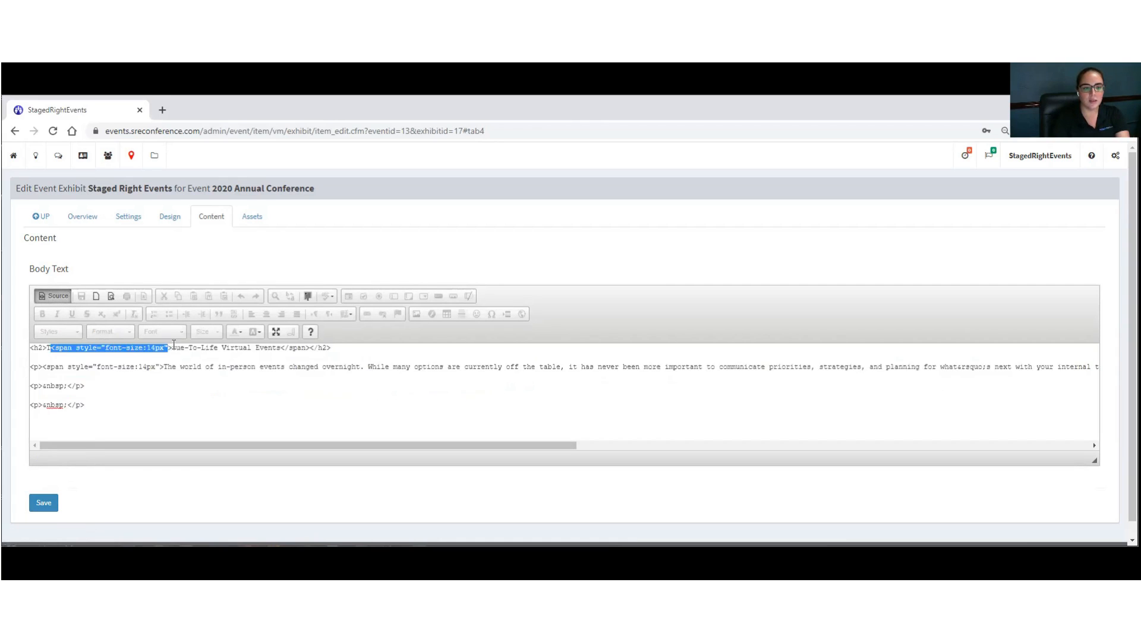
key(BackSpace)
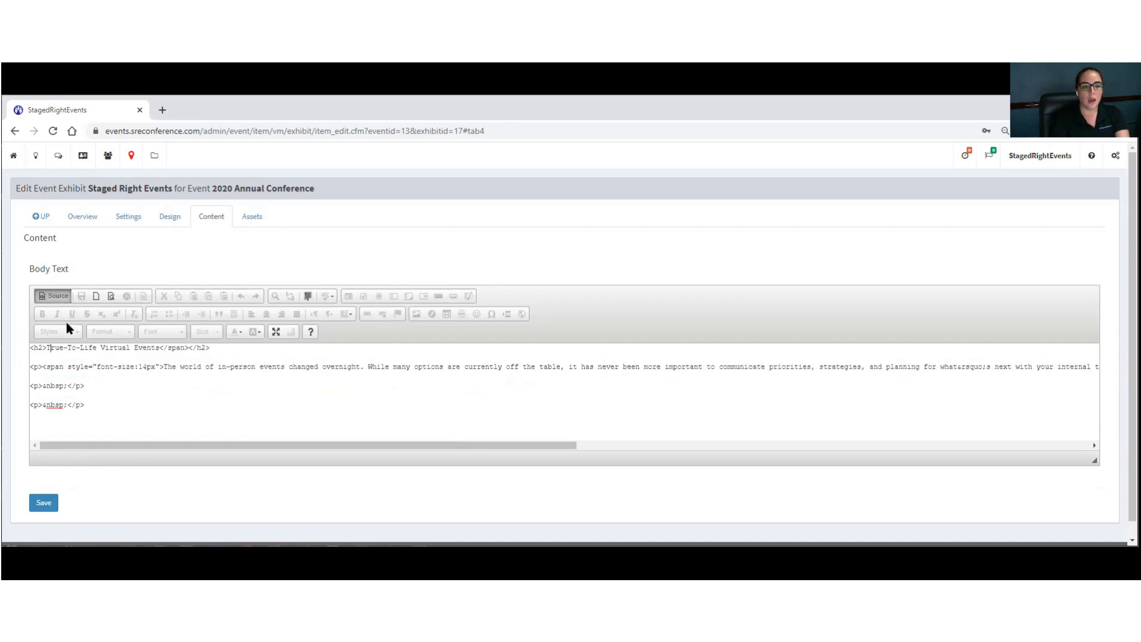
click(54, 292)
Step: Add the lines 'Chat with us live from 1pm to 4pm EST!' and 'See you soon!' below the paragraph
click(523, 390)
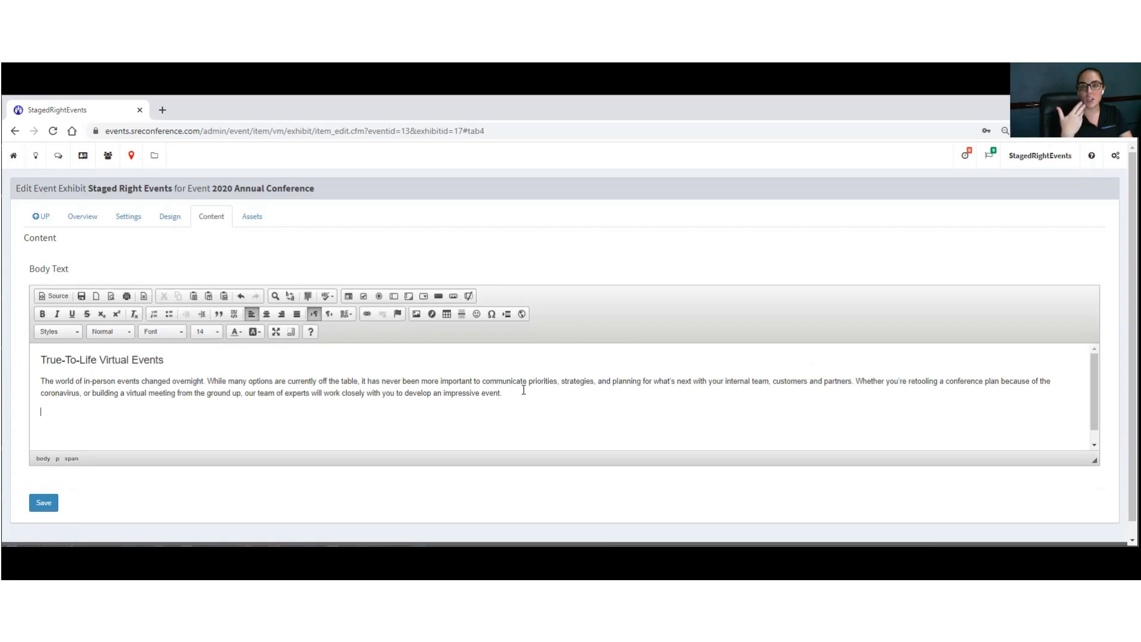
key(Return)
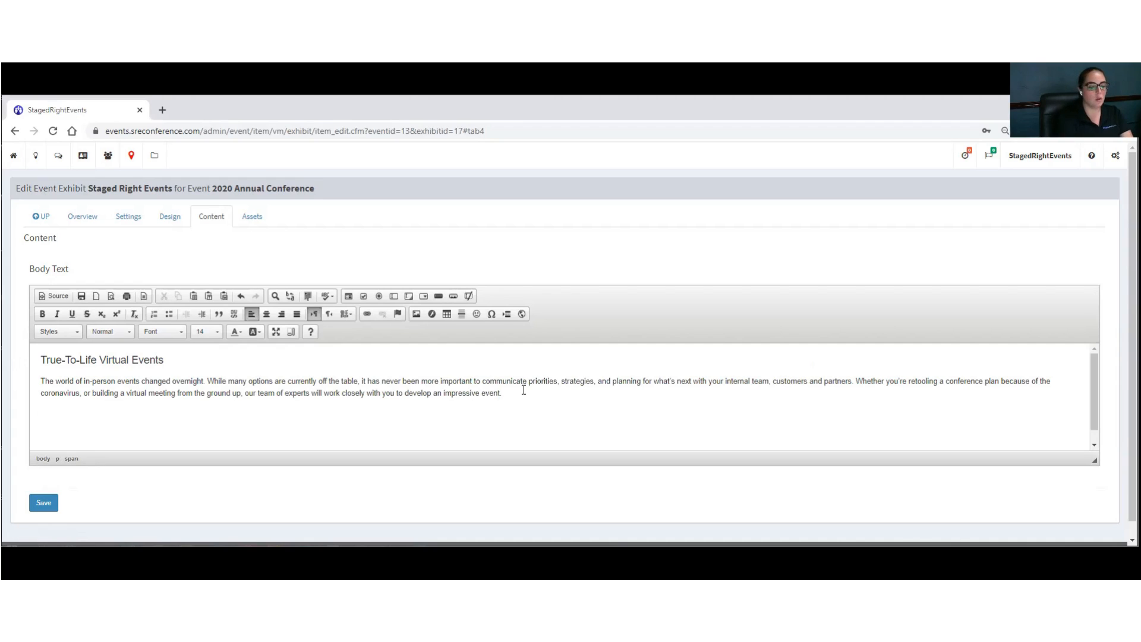
text(Chat with us live from 1pm to 4)
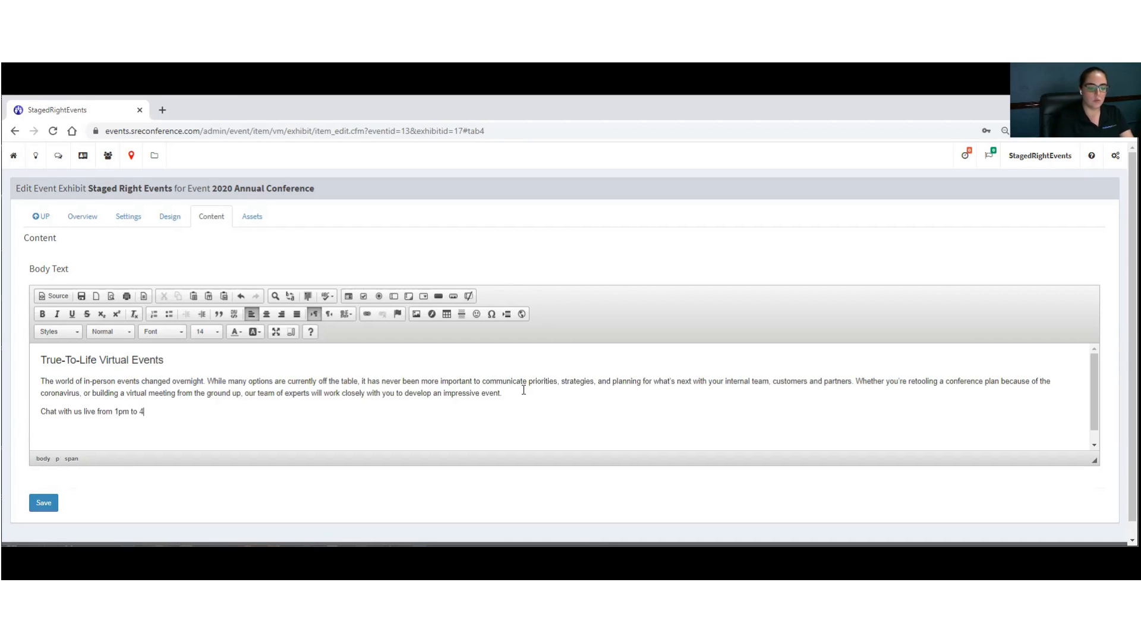
text(!)
key(Return)
text(See you soon!)
Step: Make the chat-hours and sign-off lines bold and save the exhibit content
drag(98, 431, 19, 407)
click(34, 407)
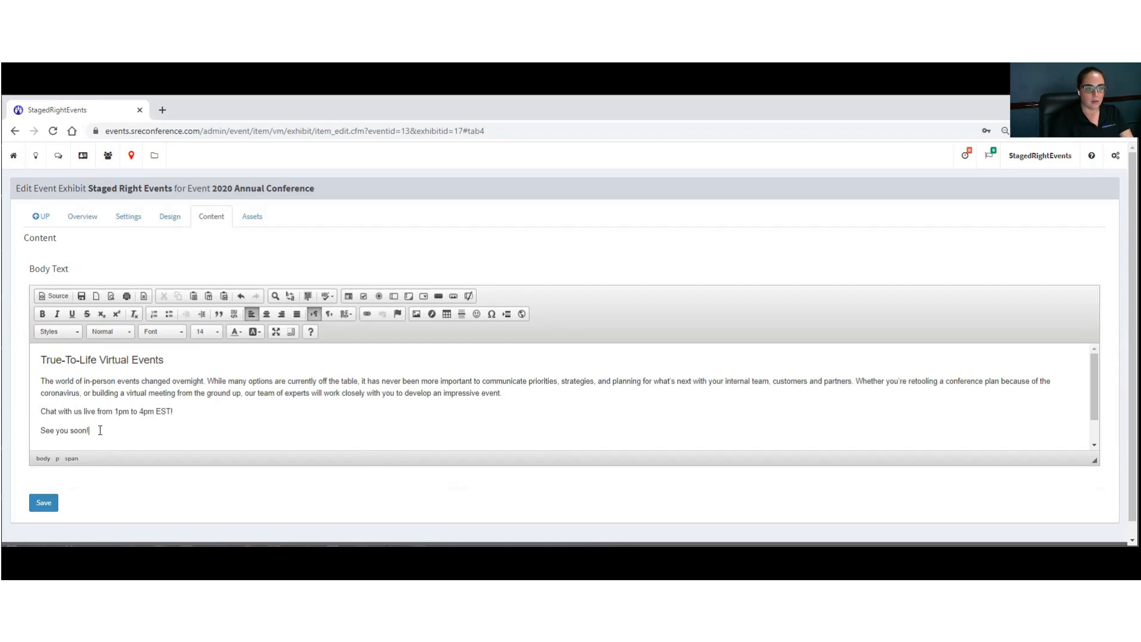
drag(100, 431, 33, 408)
click(113, 332)
click(112, 391)
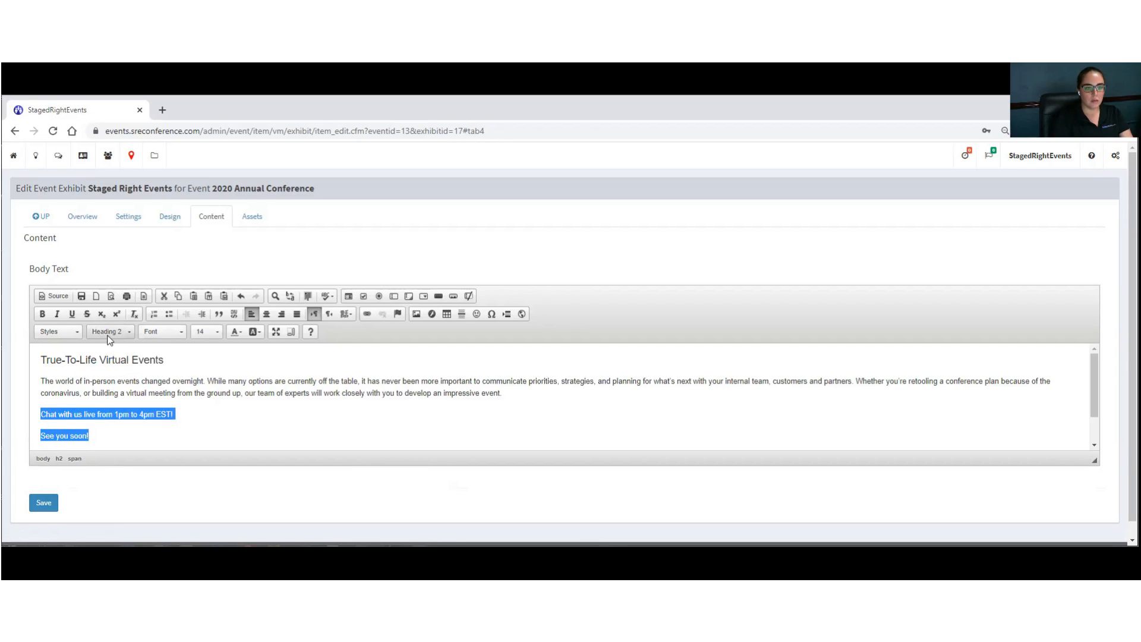
click(42, 314)
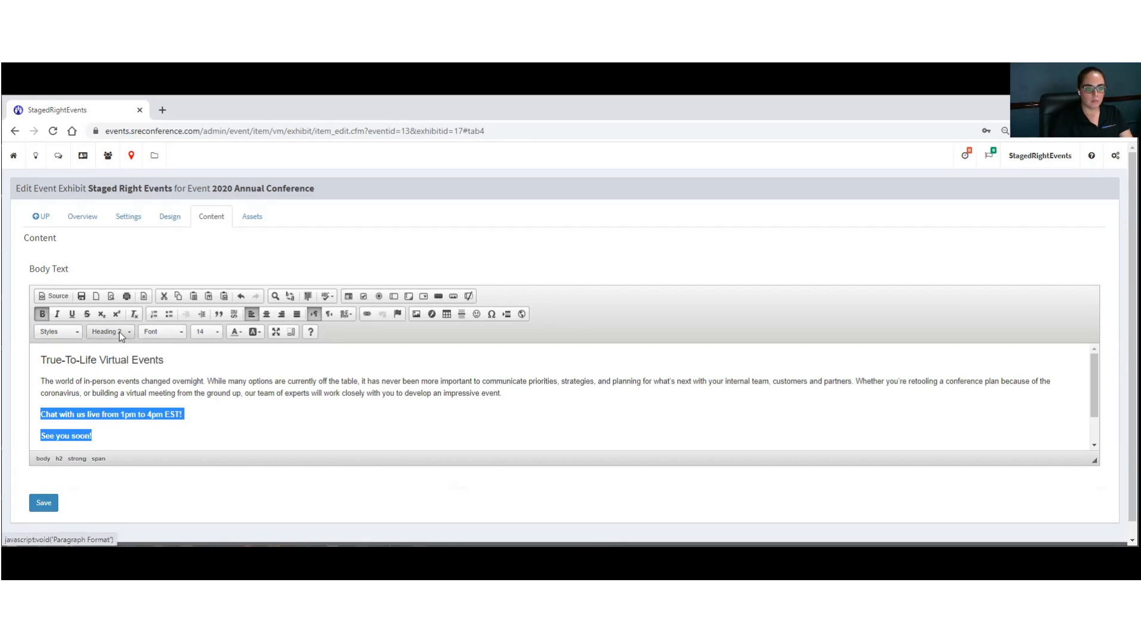
click(121, 333)
click(107, 357)
click(117, 335)
click(120, 391)
click(166, 394)
click(44, 503)
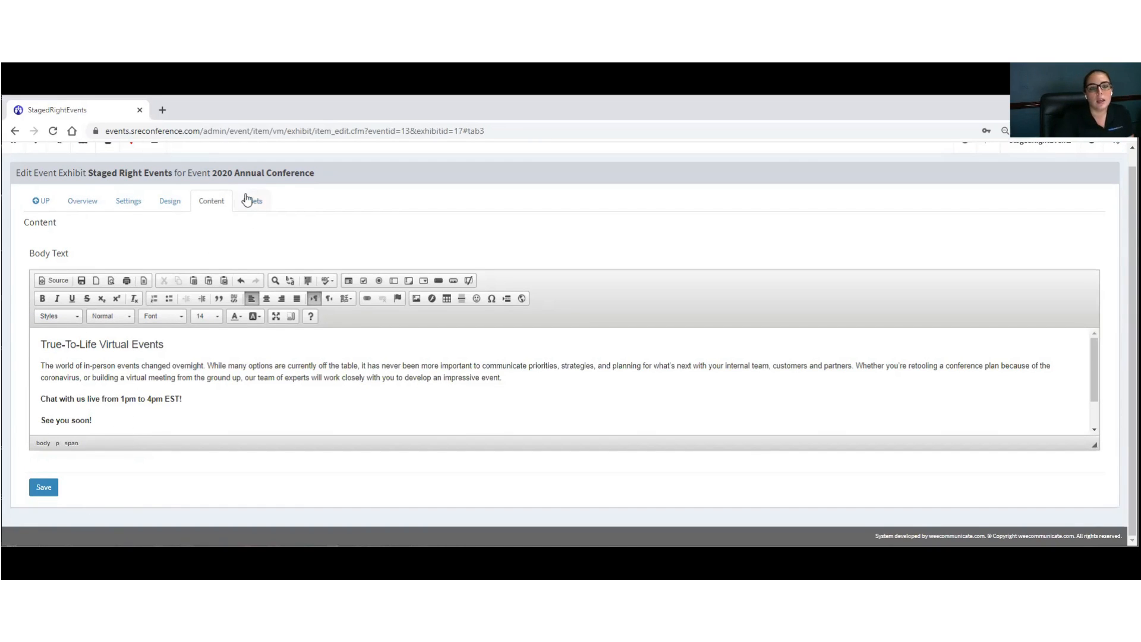
click(249, 200)
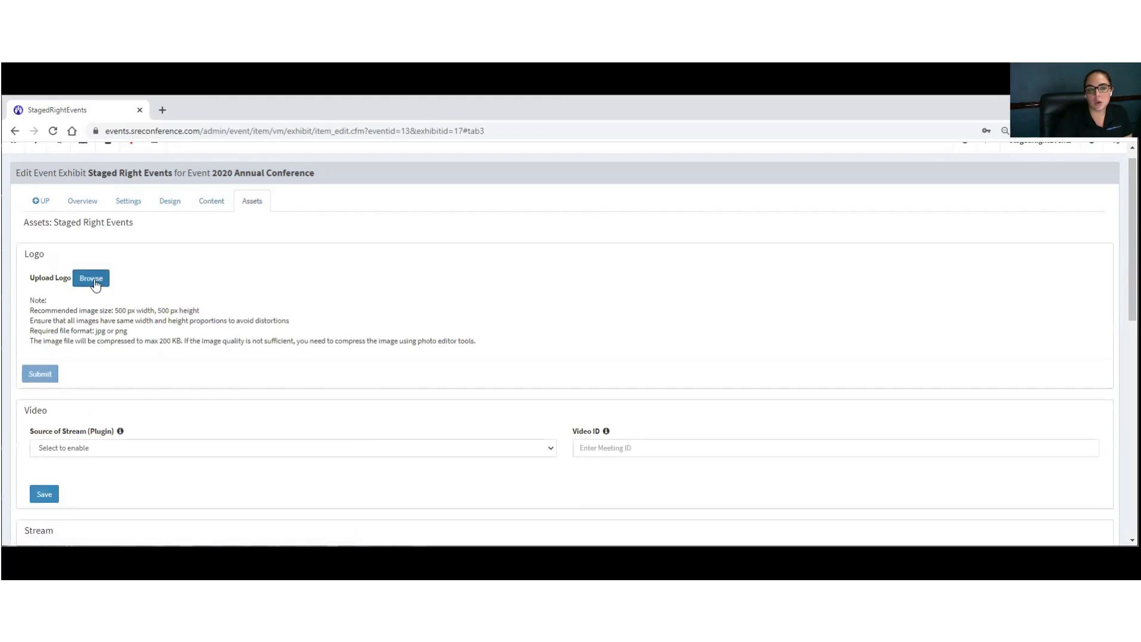
Step: Upload the 'SRE Logo For Sponsor' image as the exhibit logo
drag(118, 310, 189, 310)
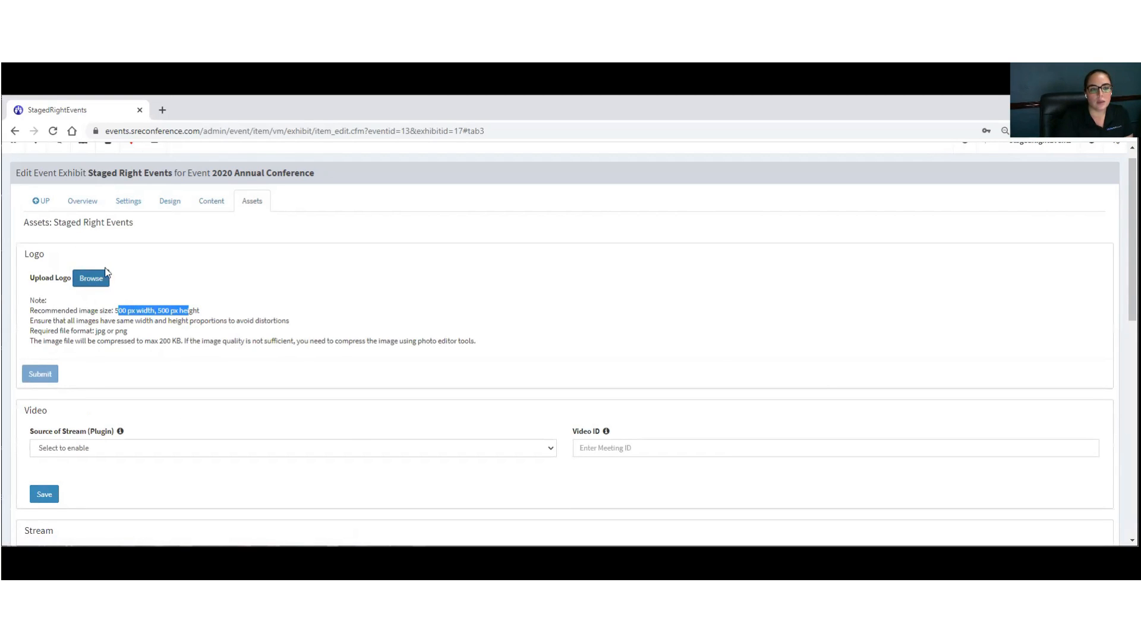
click(92, 284)
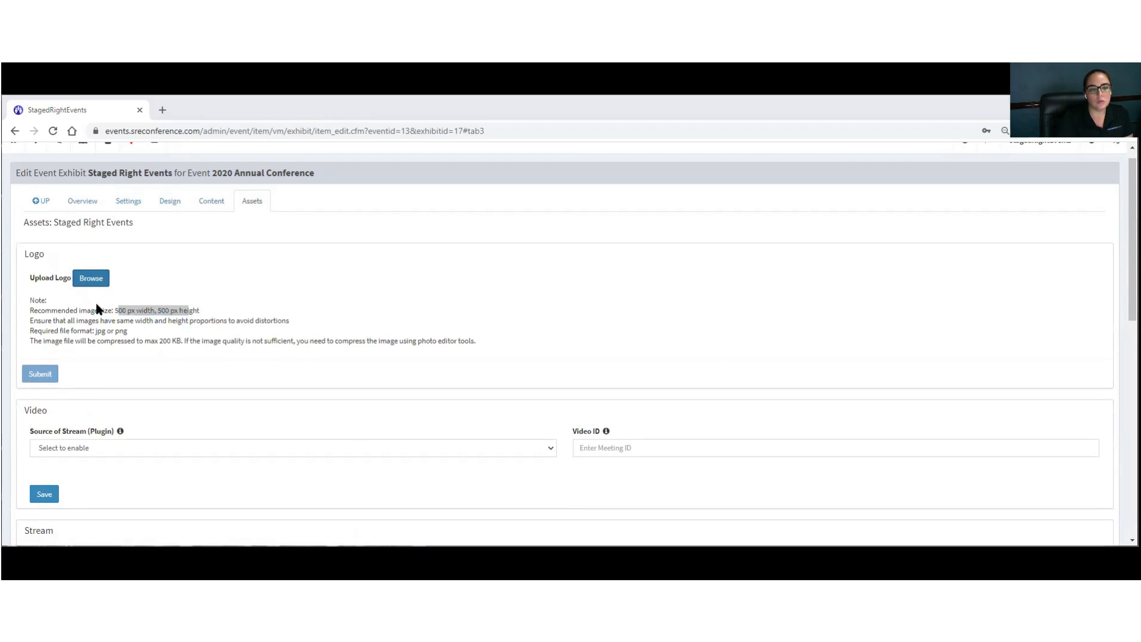
click(244, 156)
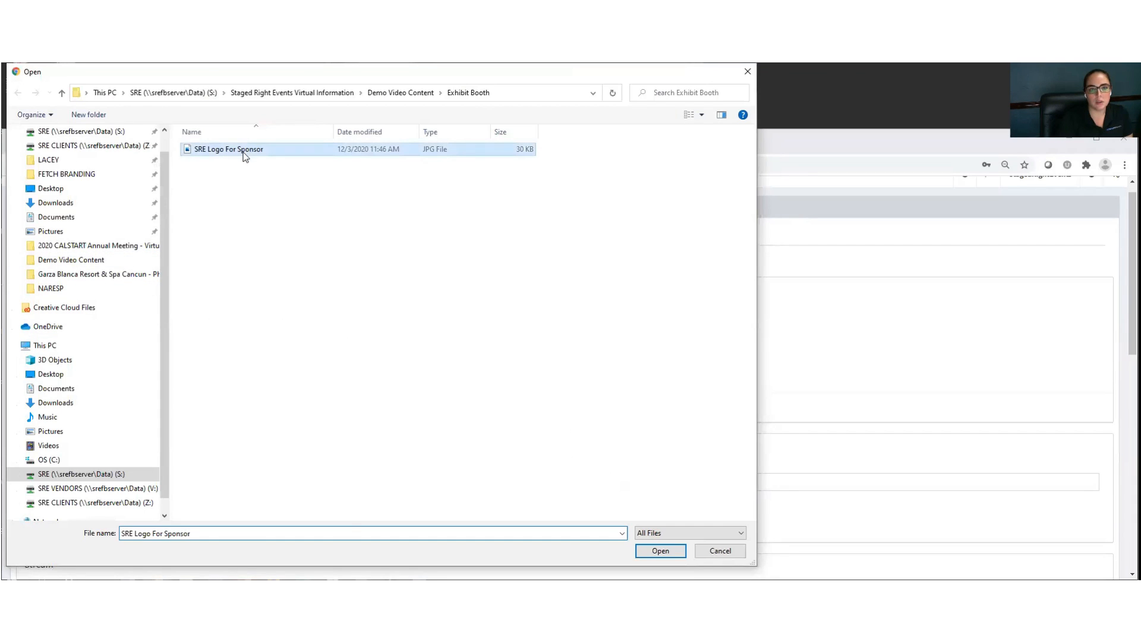
click(677, 553)
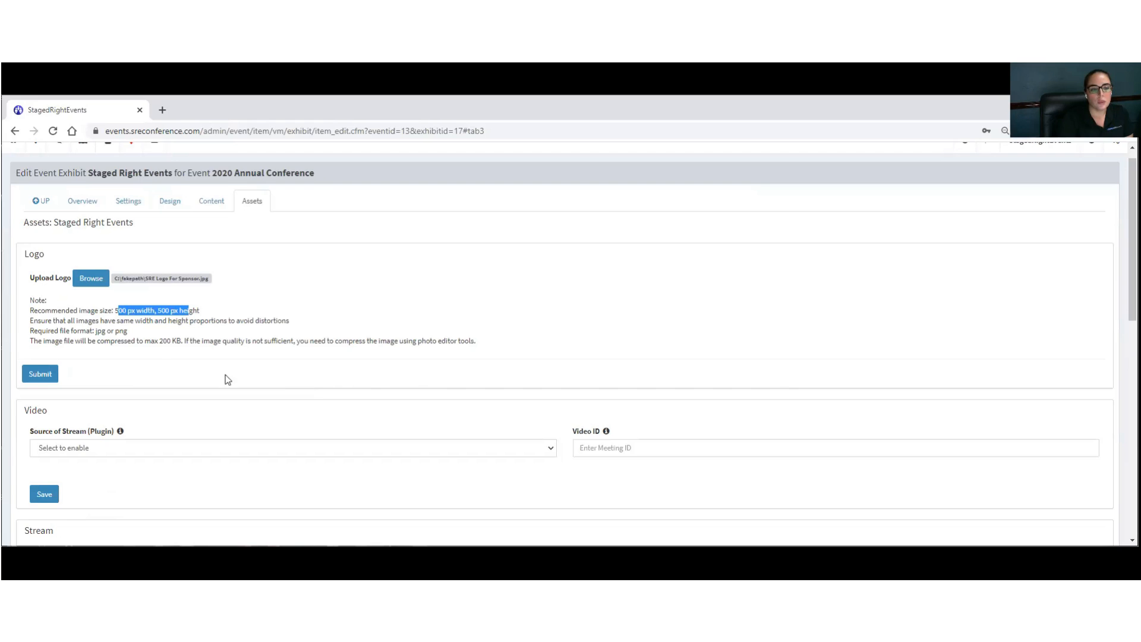
scroll(133, 368, down, 2)
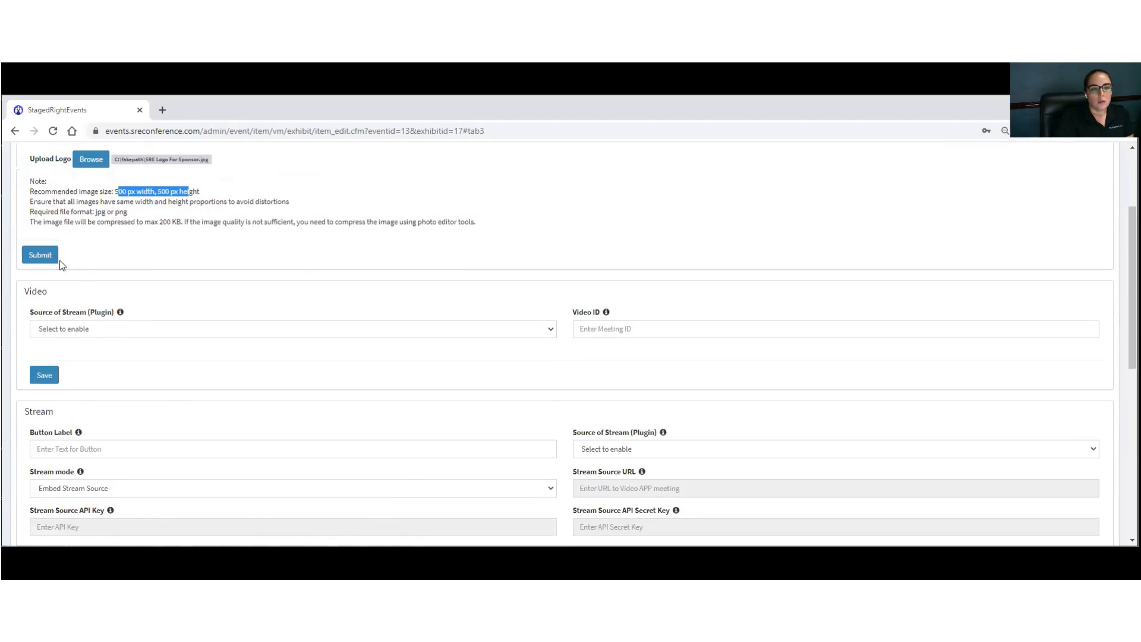
click(41, 255)
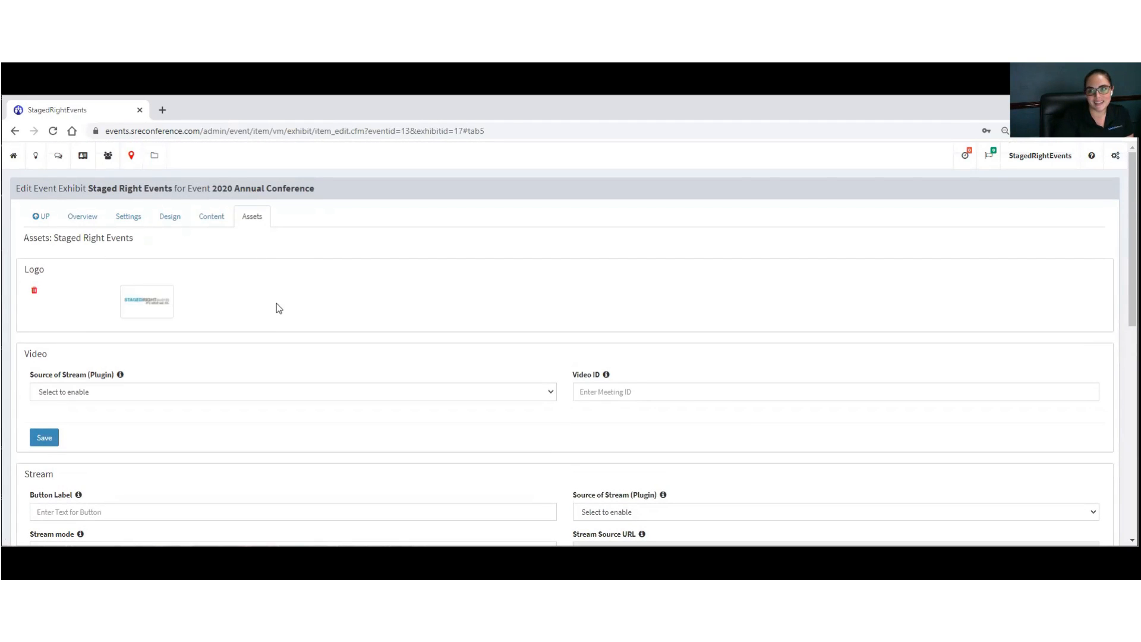
Step: Set the video source to Youtube, paste the saved Video ID, and save
scroll(112, 334, down, 3)
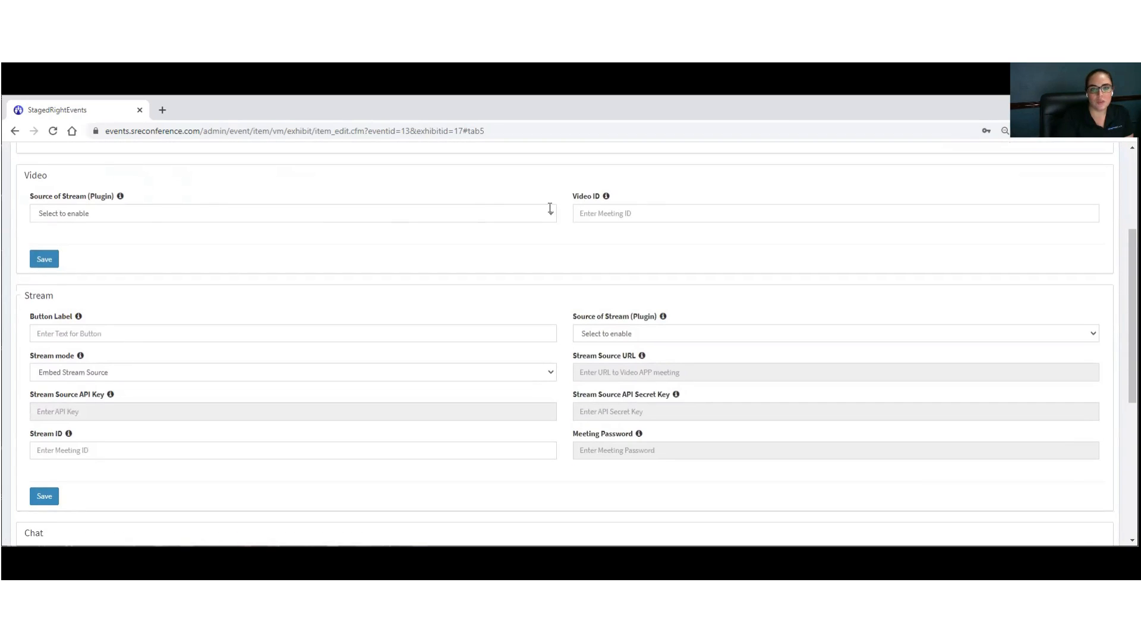
click(41, 215)
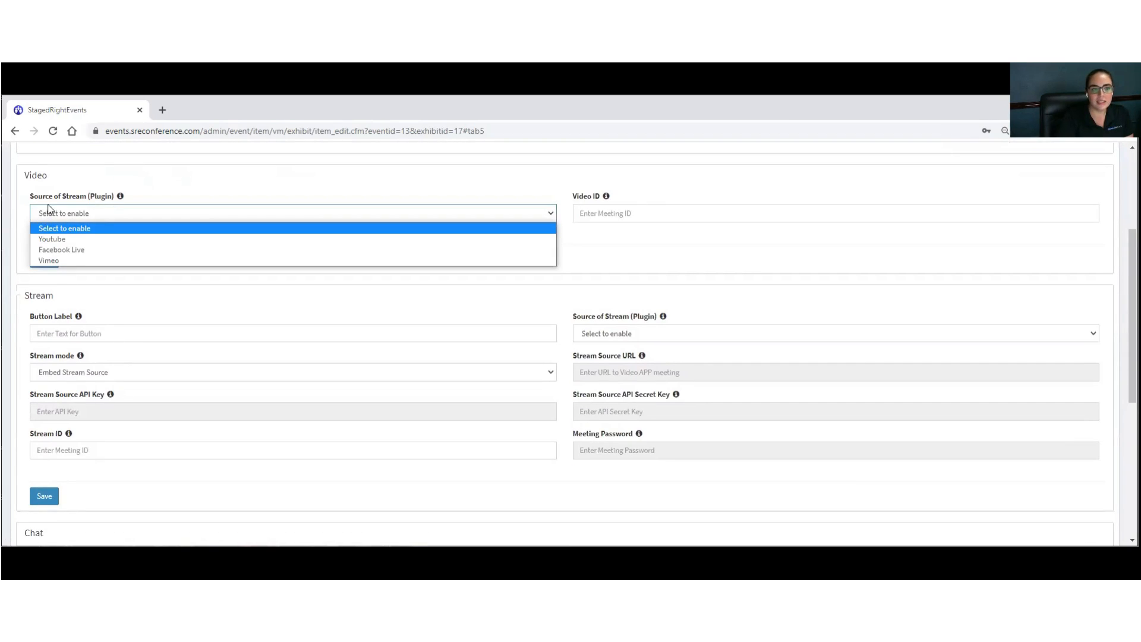
click(60, 239)
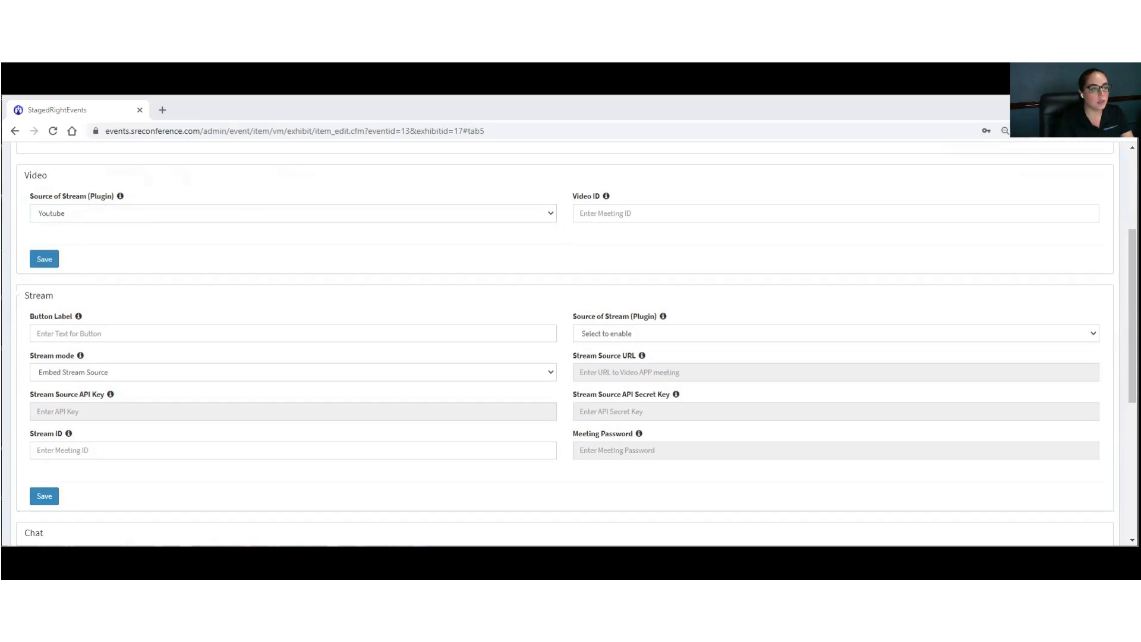
click(619, 214)
text(aoR9-xG7Jmw)
click(45, 260)
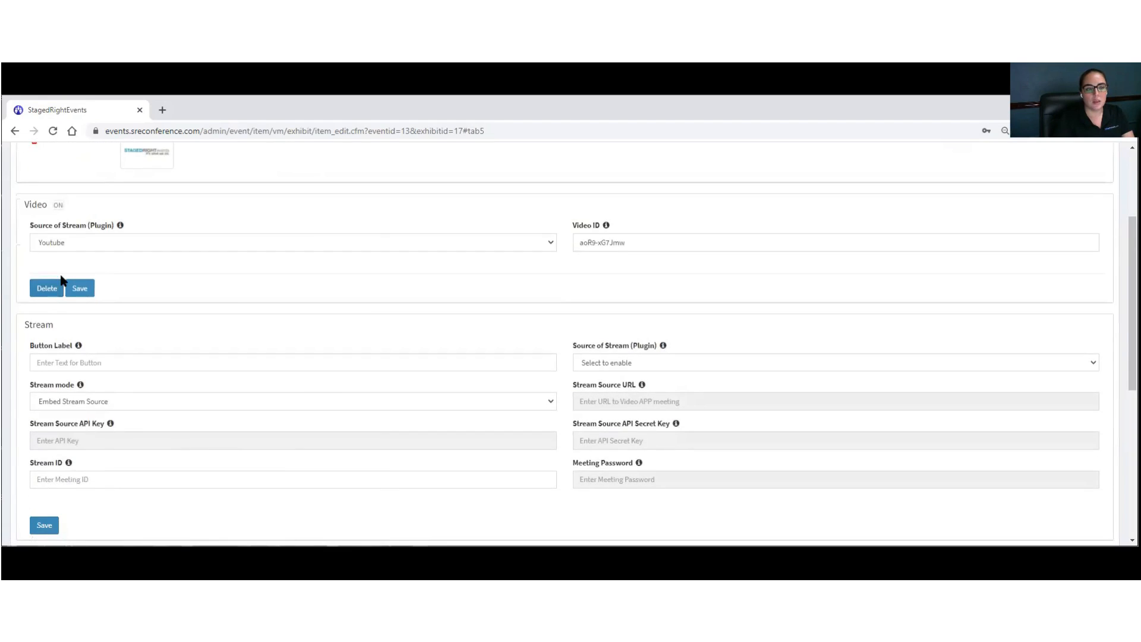
scroll(61, 279, down, 2)
drag(24, 205, 78, 211)
click(79, 211)
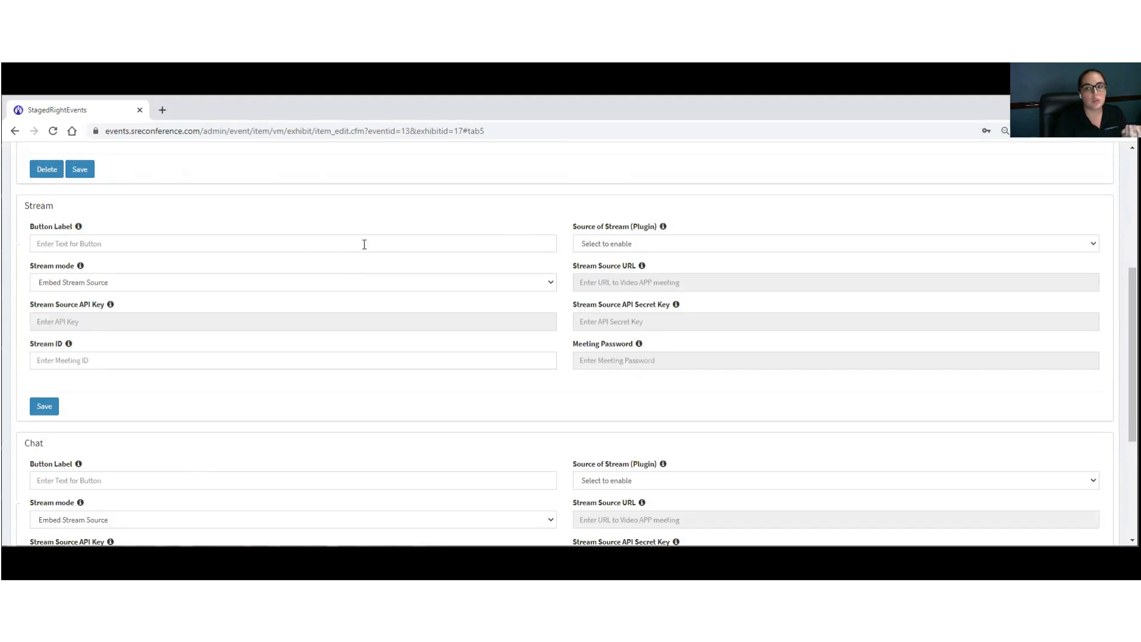
Step: Choose Zoom as the stream source and paste in the button label
click(604, 243)
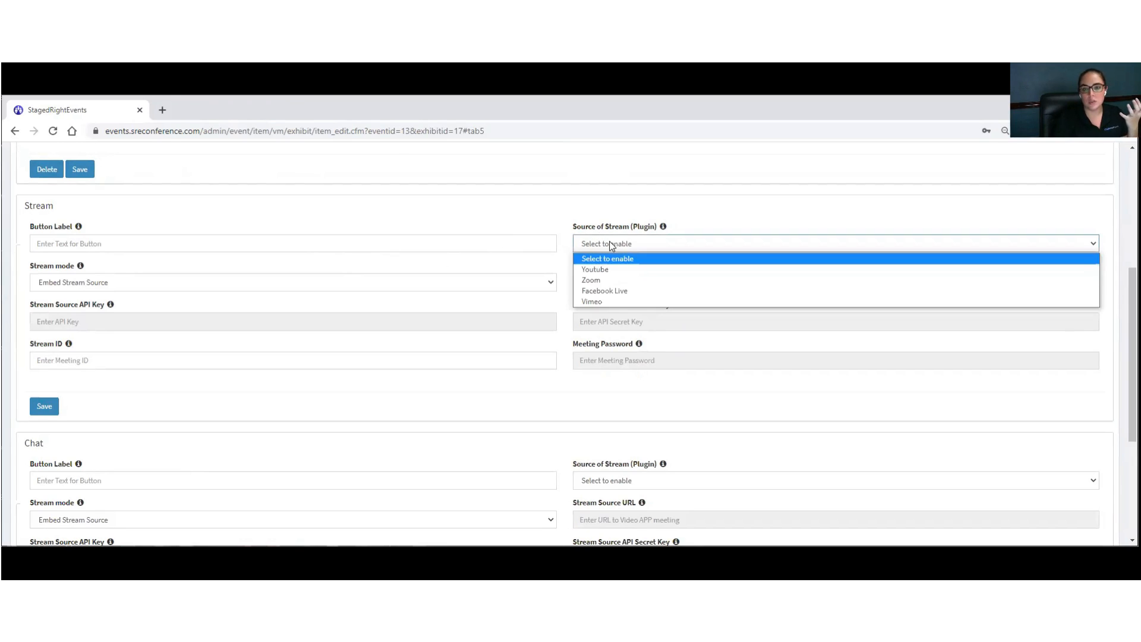
click(605, 280)
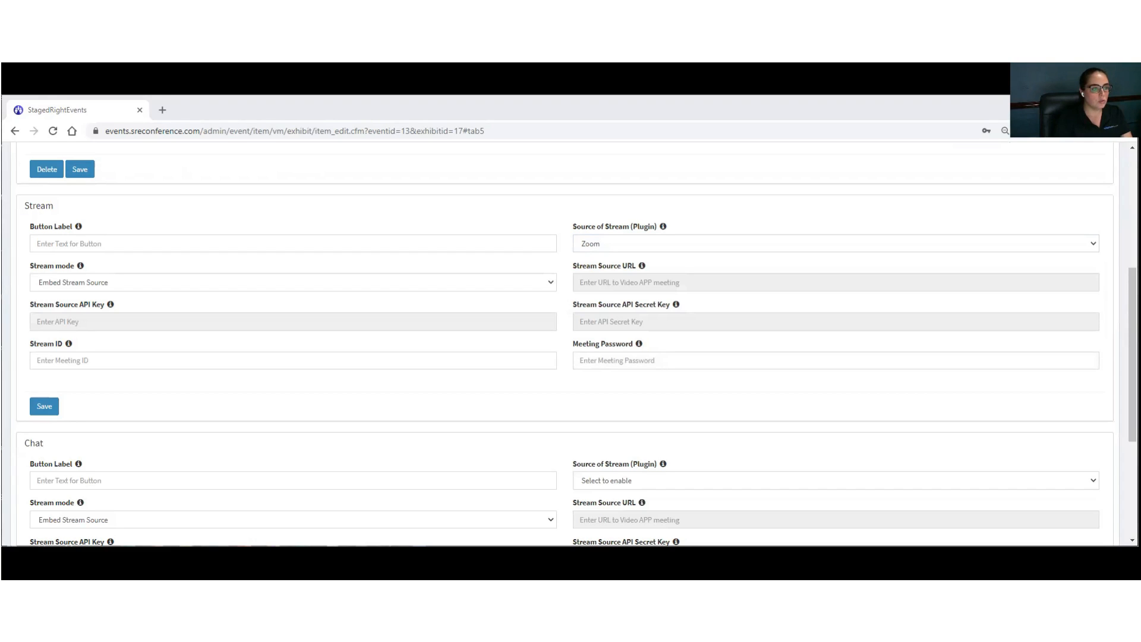
click(64, 245)
text(Video chat with us now!)
click(53, 283)
click(57, 308)
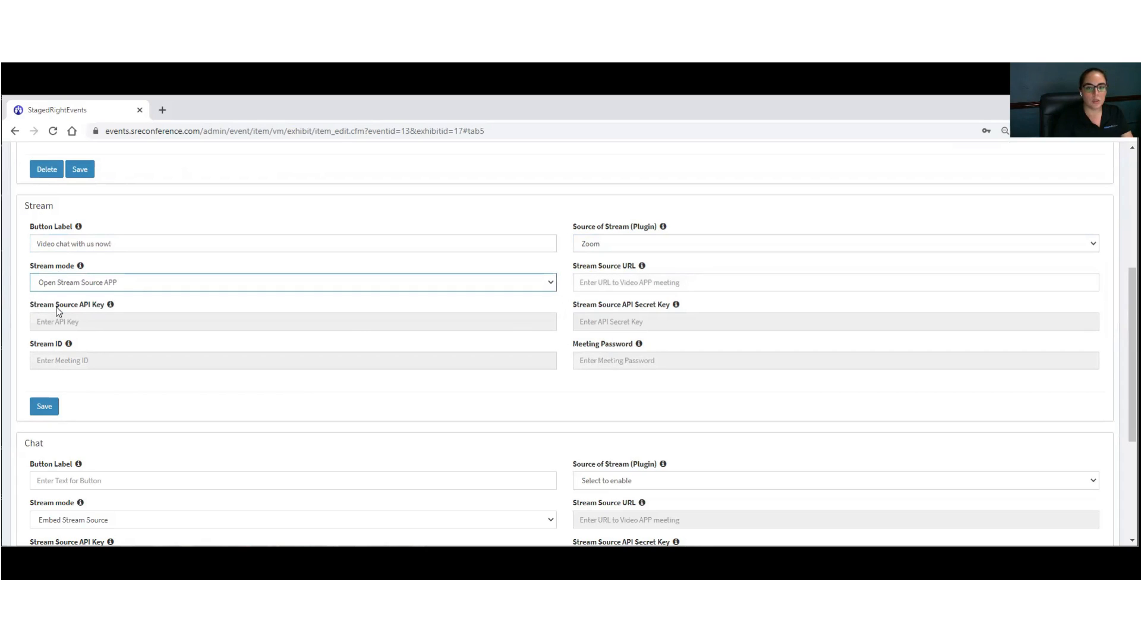
Step: Paste the Zoom meeting link and meeting ID into the stream and save
key(alt+Tab)
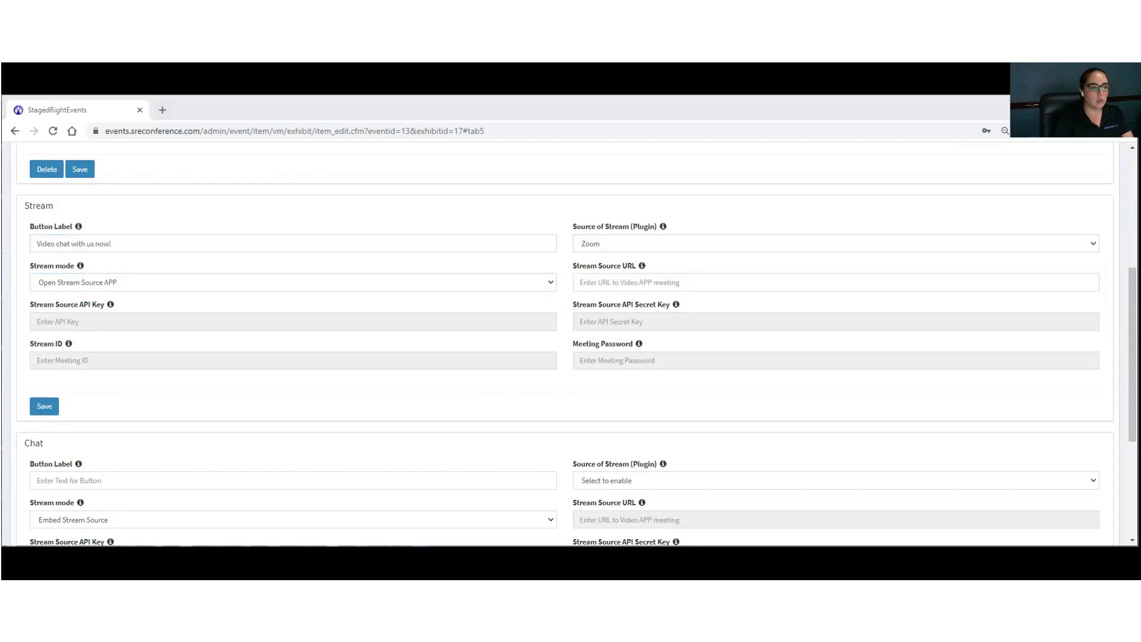
click(584, 283)
key(ctrl+v)
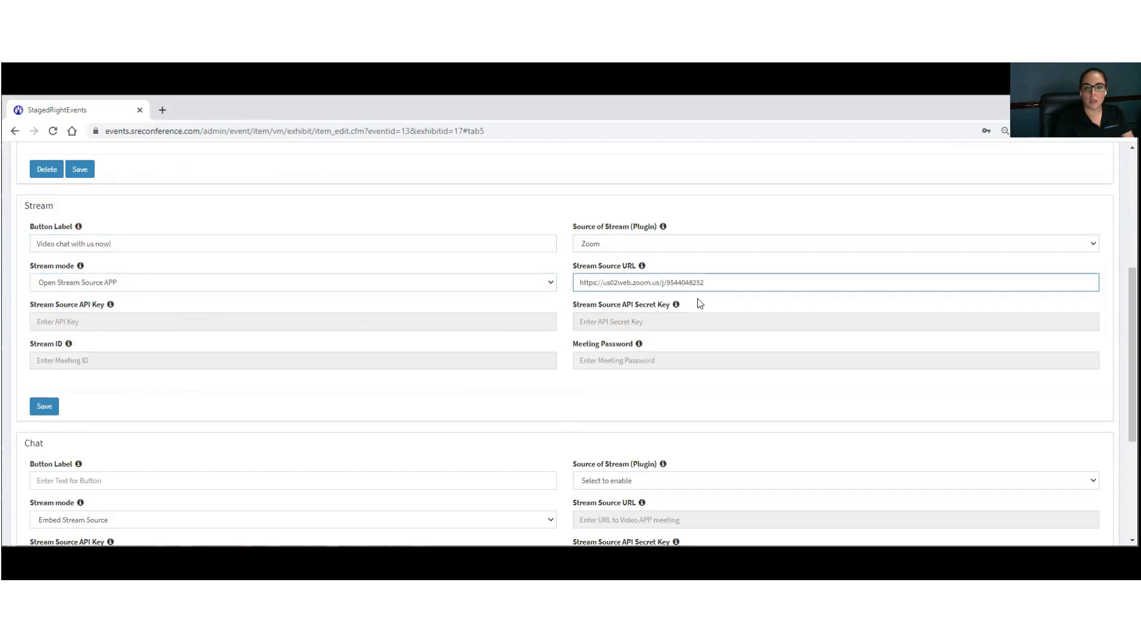
click(106, 283)
click(83, 297)
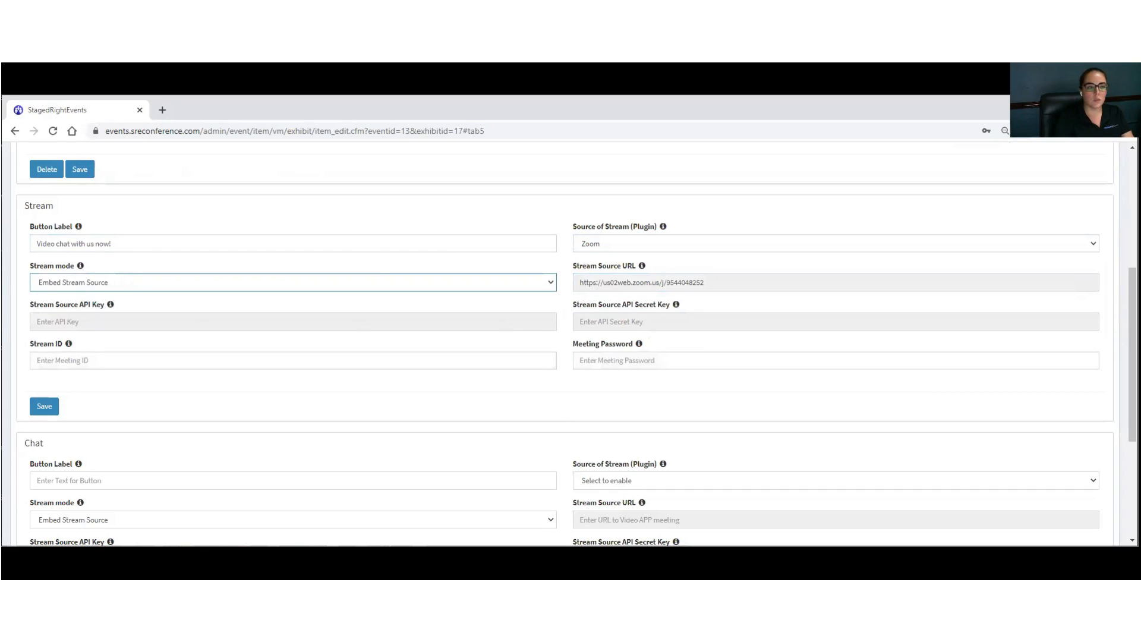
key(alt+Tab)
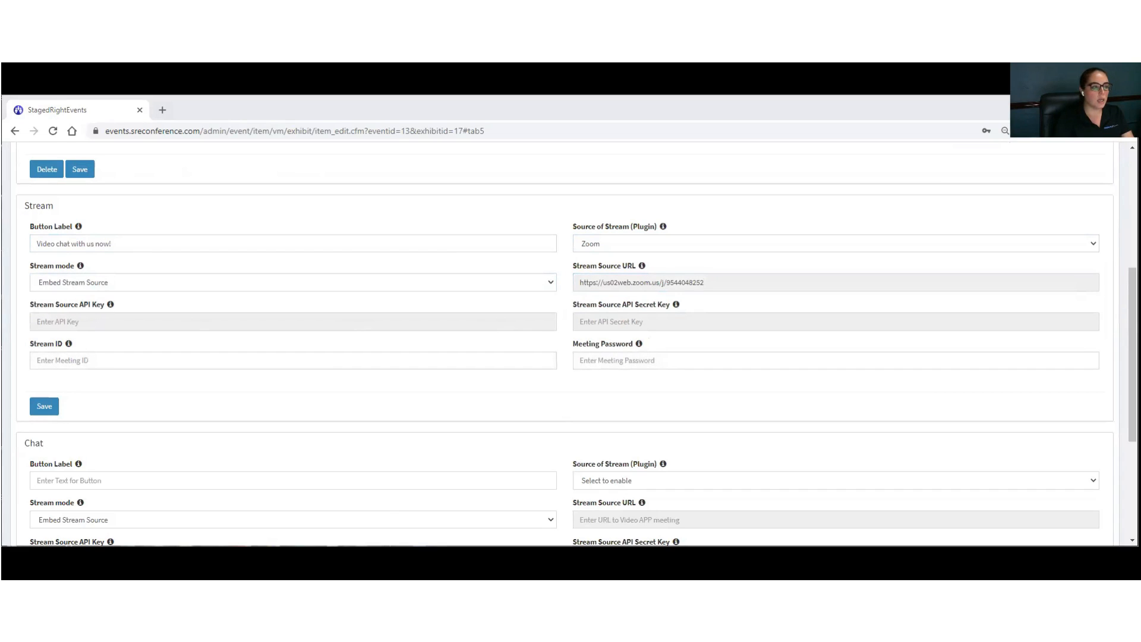
click(89, 360)
key(ctrl+v)
click(35, 406)
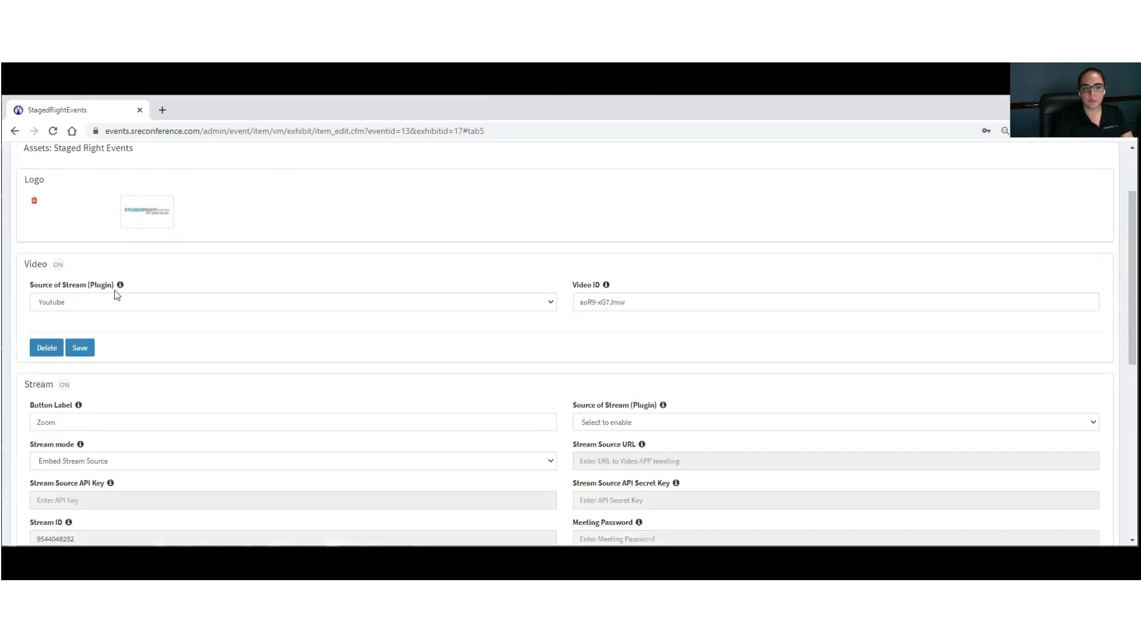
Step: Switch the stream mode to Open Stream Source APP and save again
scroll(142, 313, down, 2)
click(79, 342)
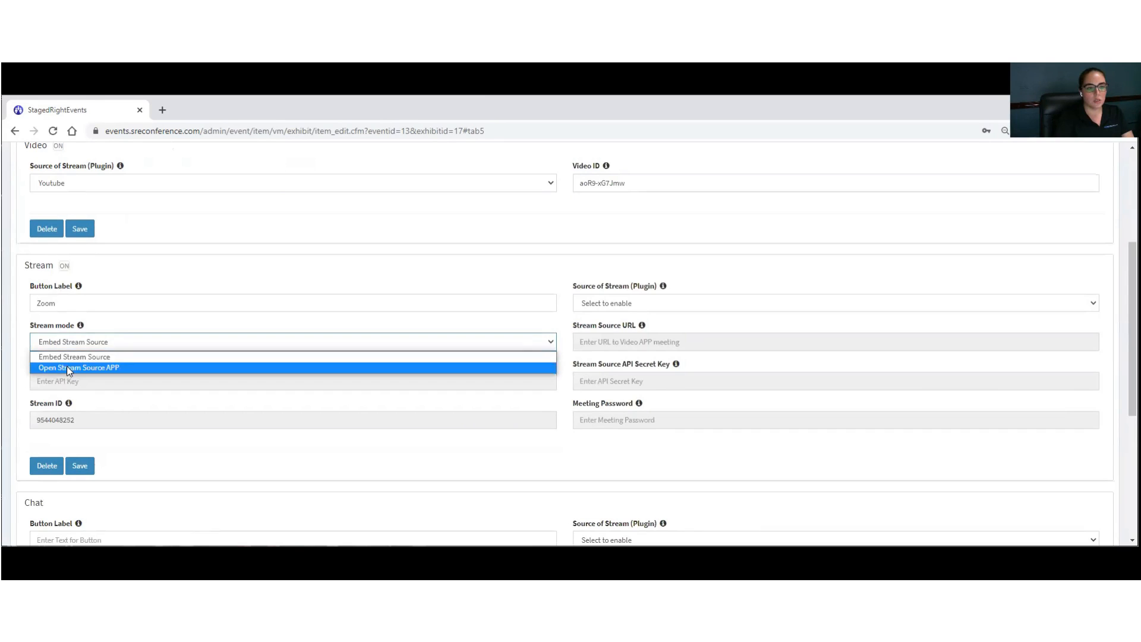
click(66, 367)
click(79, 466)
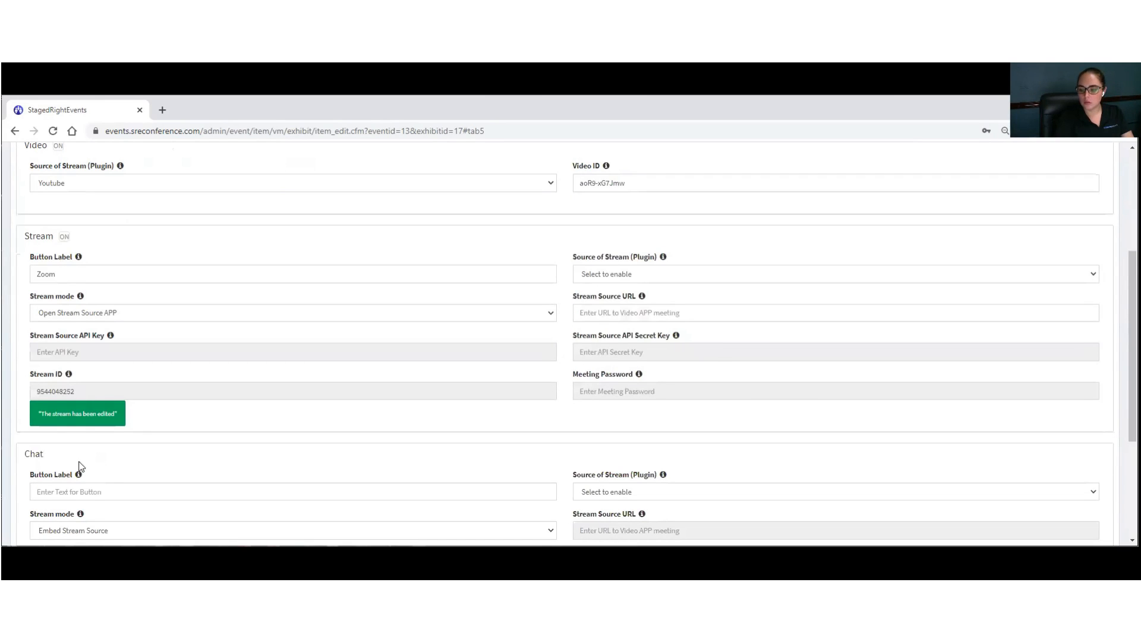
scroll(152, 366, down, 6)
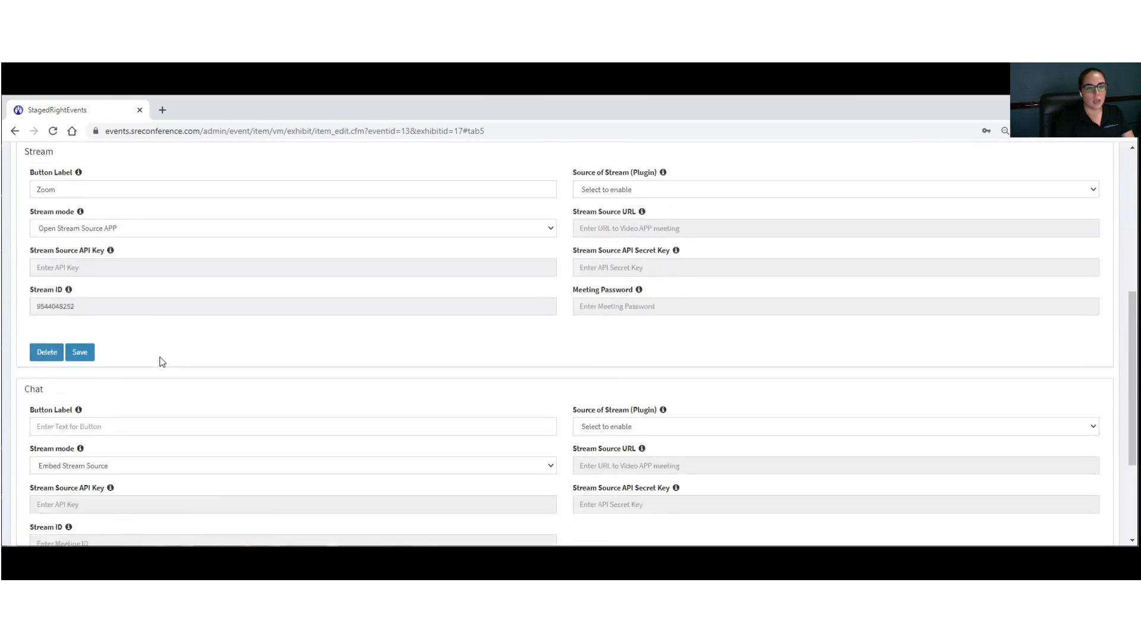
scroll(166, 317, down, 1)
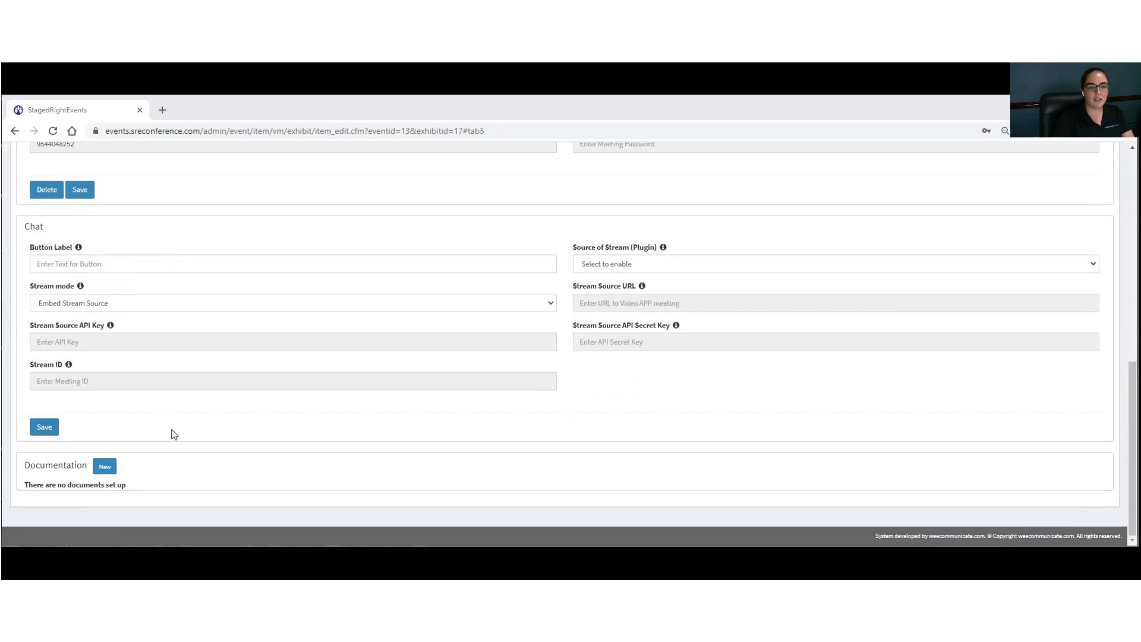
Step: Start a new document and paste the Why Choose Us PDF address as its URL Link
click(105, 468)
click(526, 273)
key(ctrl+v)
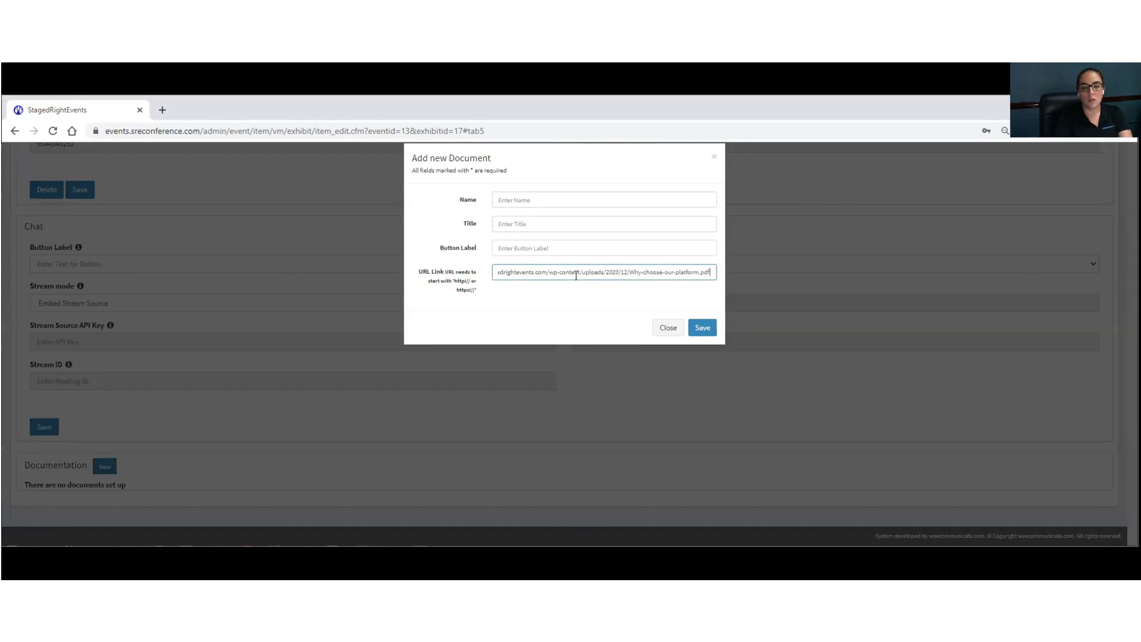
drag(573, 274, 422, 259)
key(alt+Tab)
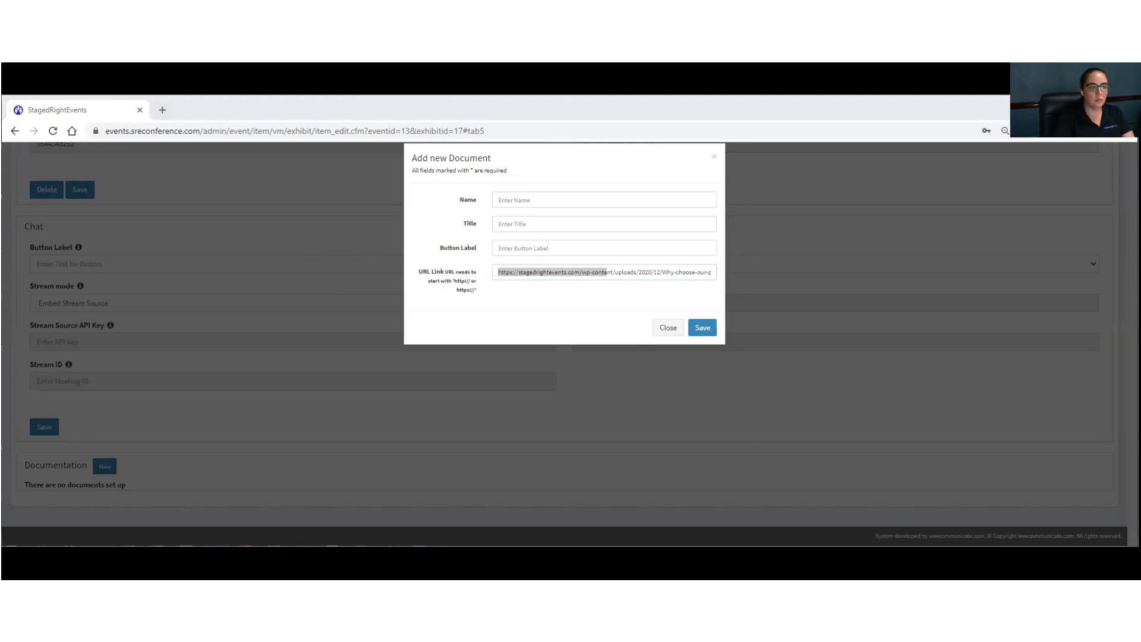
Step: Fill in button label 'Why Choose Us ?' and name and title 'Why Choose Us', then save
click(530, 250)
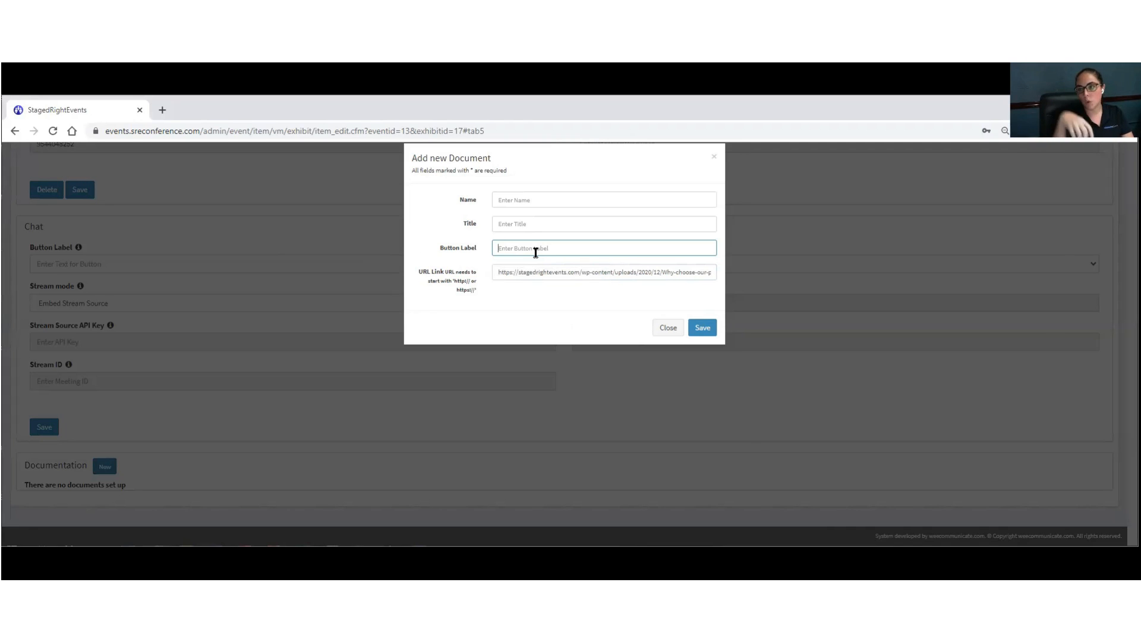
text(Why Choose Us ?)
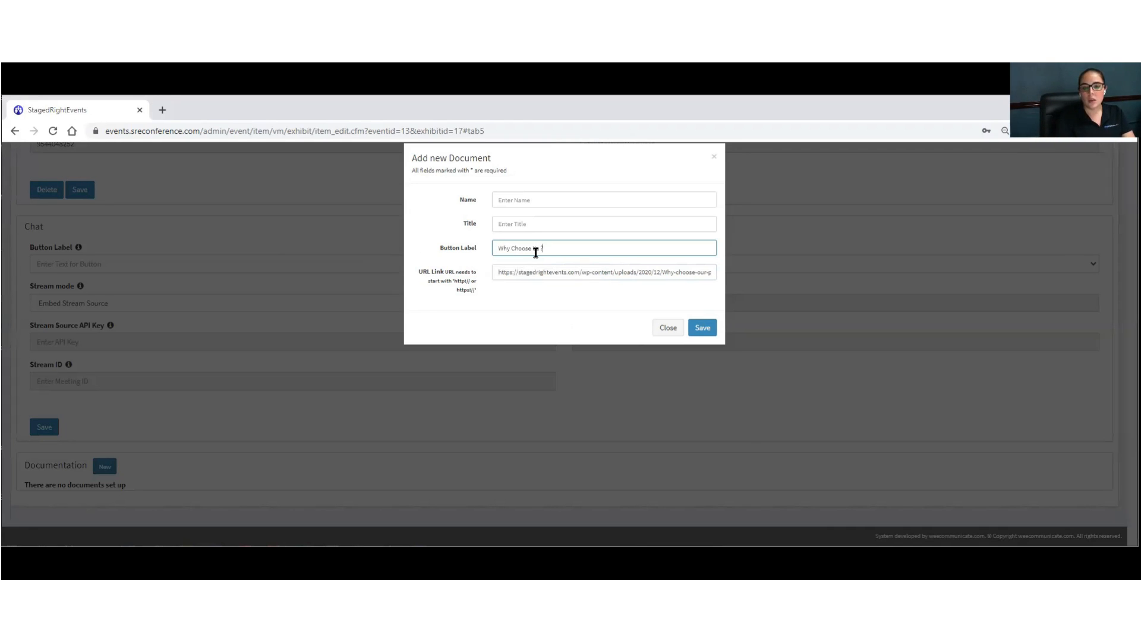
key(alt+Tab)
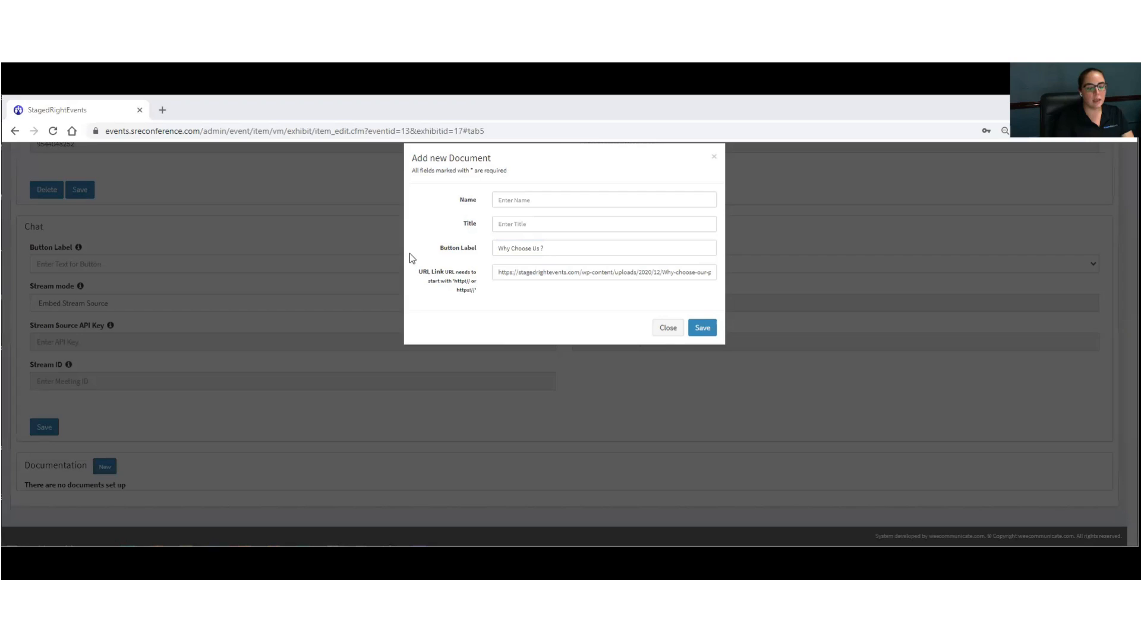
click(515, 200)
text(Why Choose Us)
click(512, 222)
text(Why Choose Us)
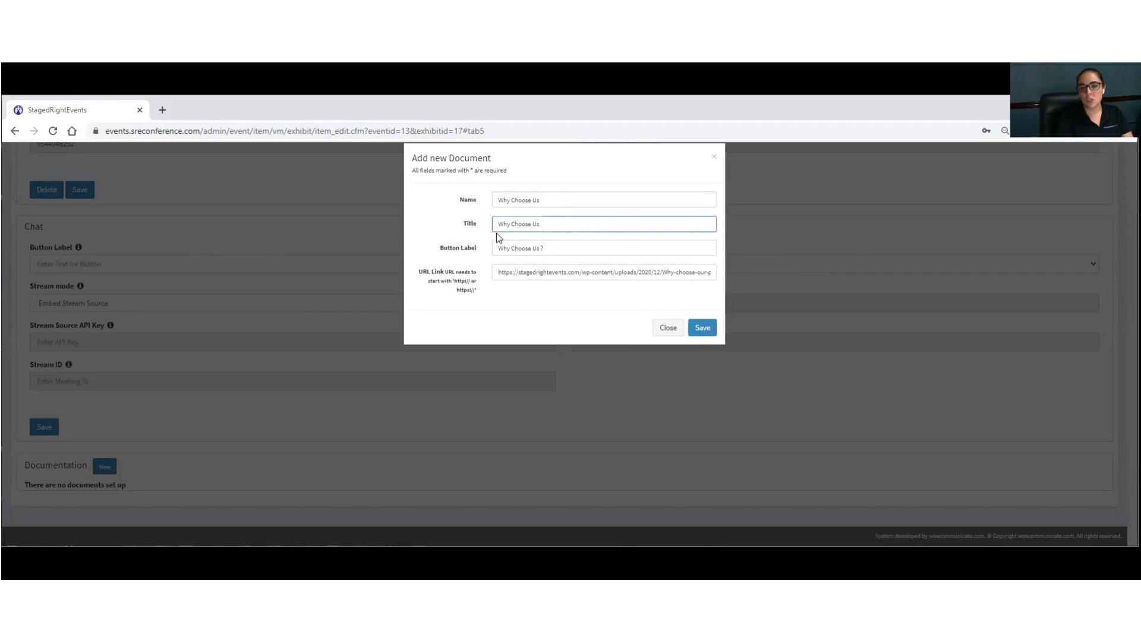
drag(436, 245, 482, 240)
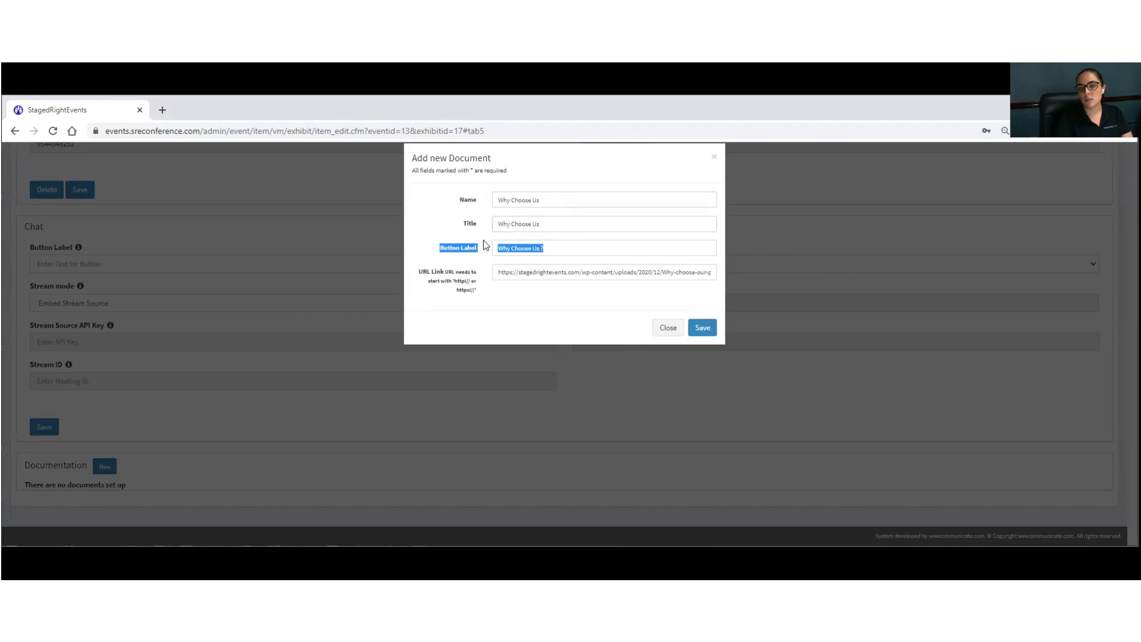
click(483, 256)
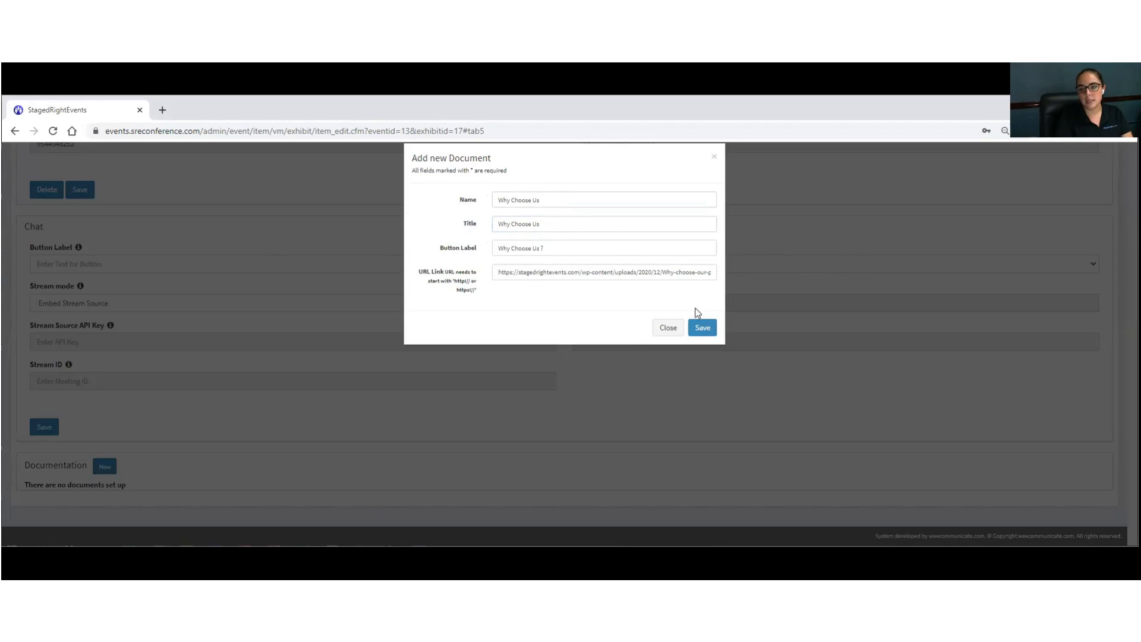
click(707, 330)
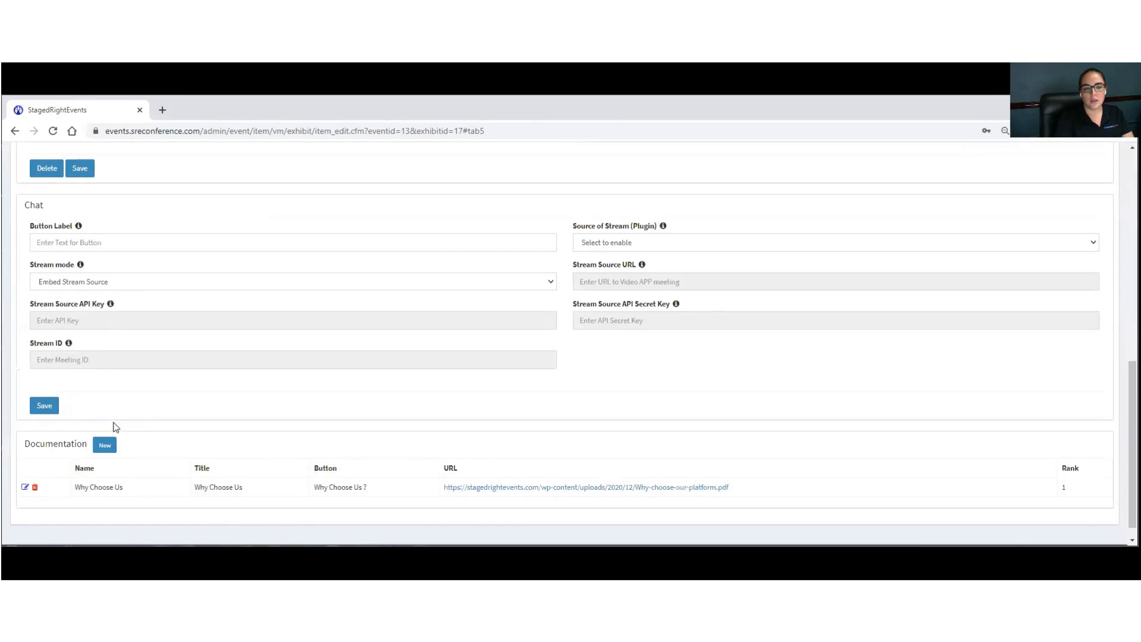
Step: Add a Recent Projects document with its button label
click(103, 428)
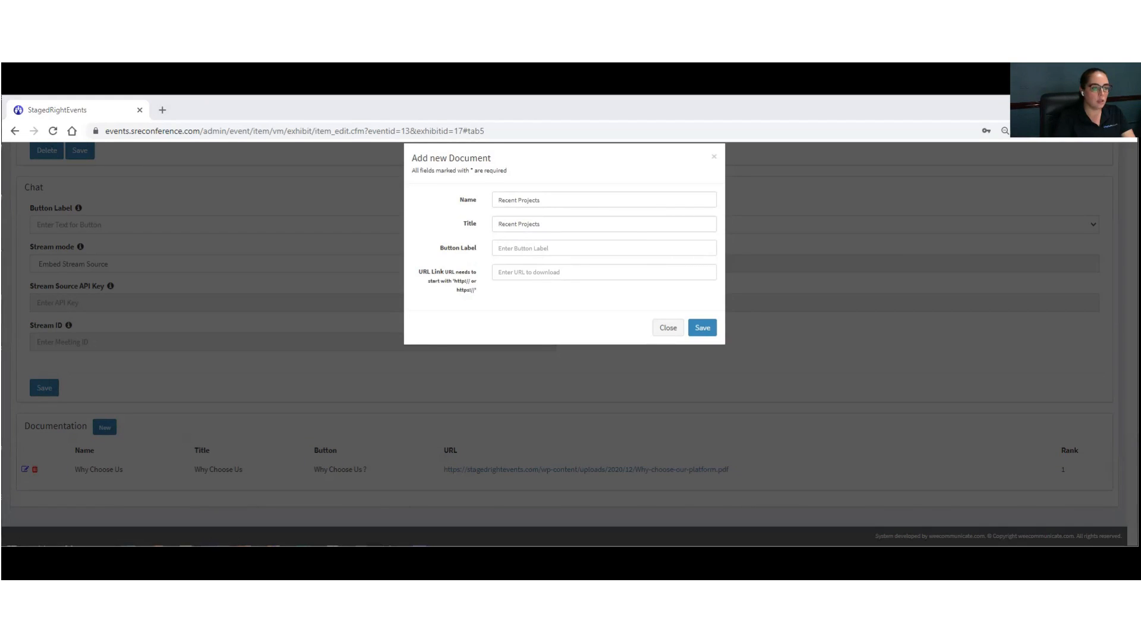
click(537, 248)
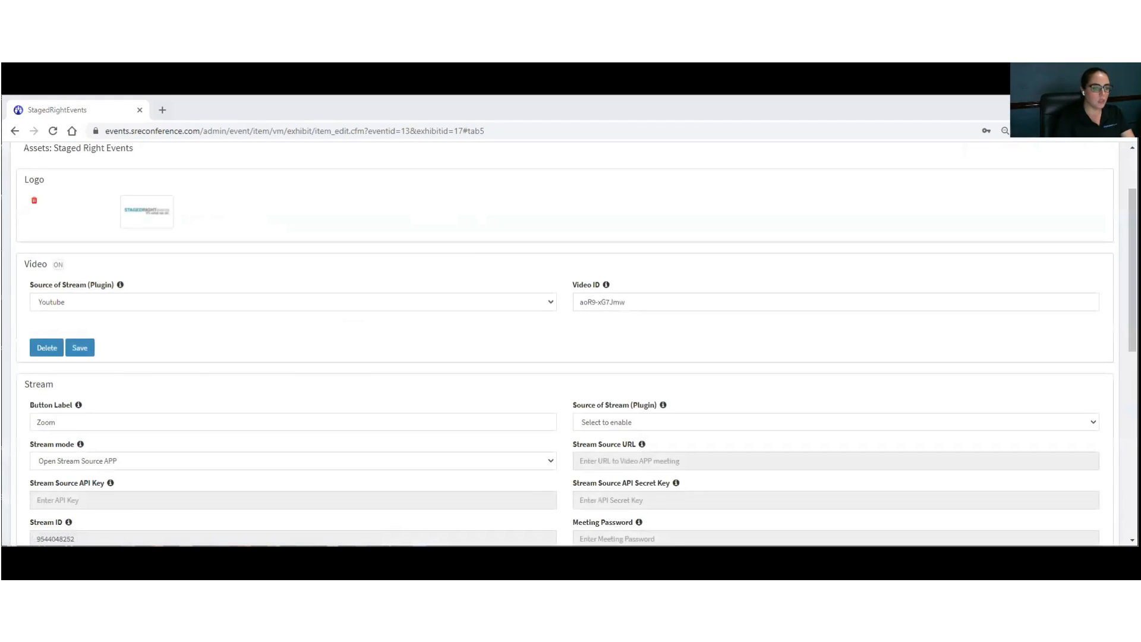
scroll(155, 369, down, 10)
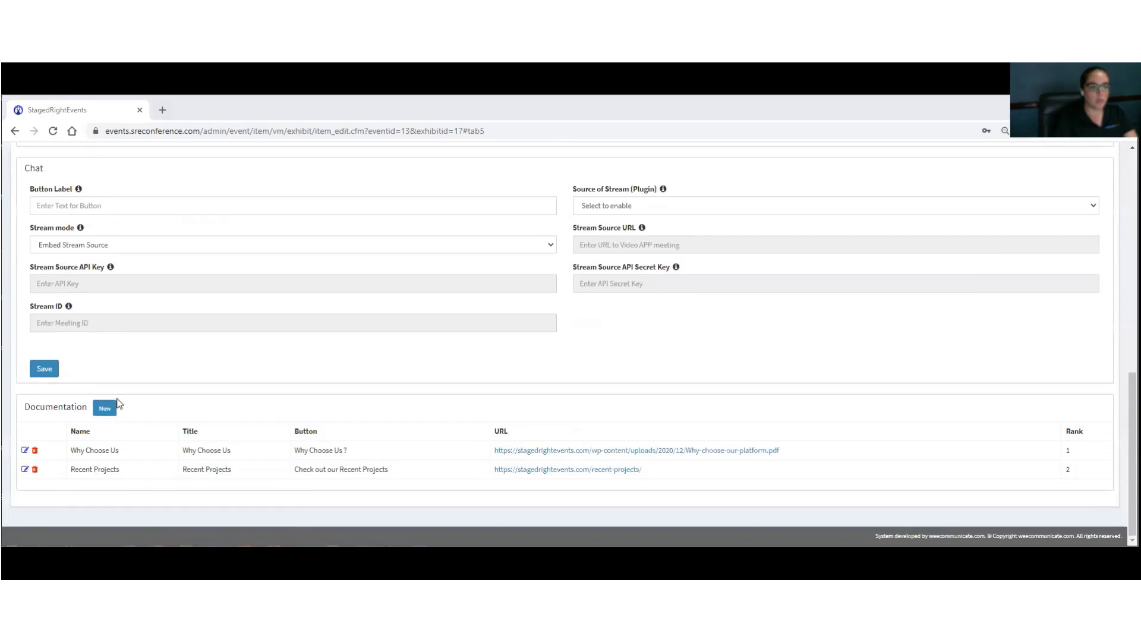
Step: Add an FAQ-page document labelled 'Our FAQ's' and named 'AQ', and save it
click(105, 409)
click(529, 272)
text(https://stagedrightevents.com/faq/)
click(414, 547)
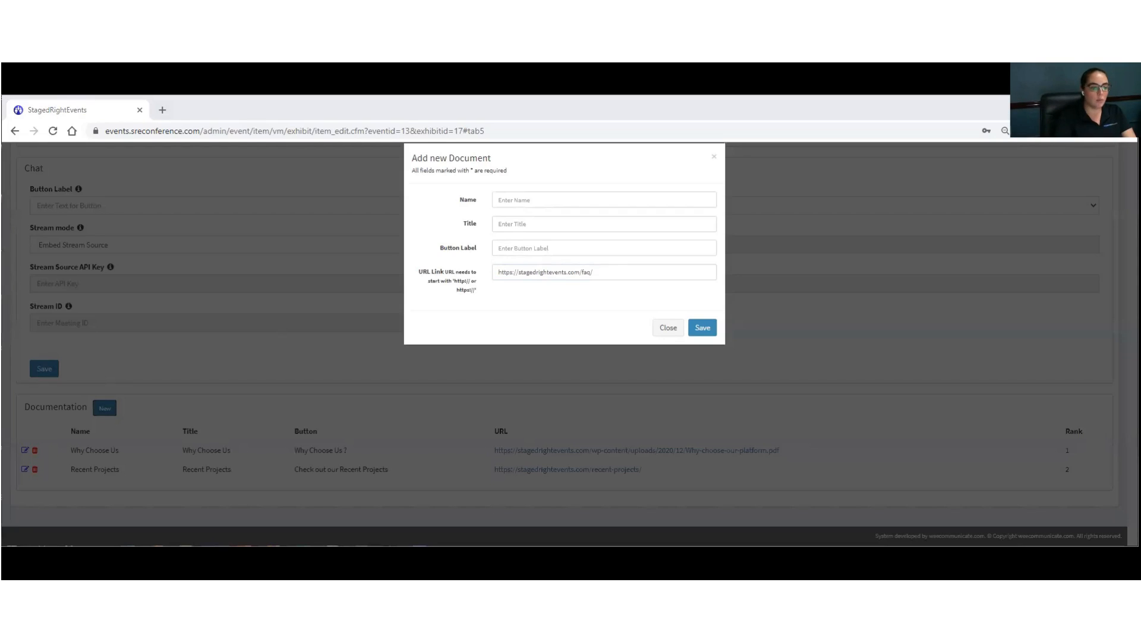
click(515, 251)
text(Our FAQ's)
click(525, 200)
text(AQ)
click(702, 327)
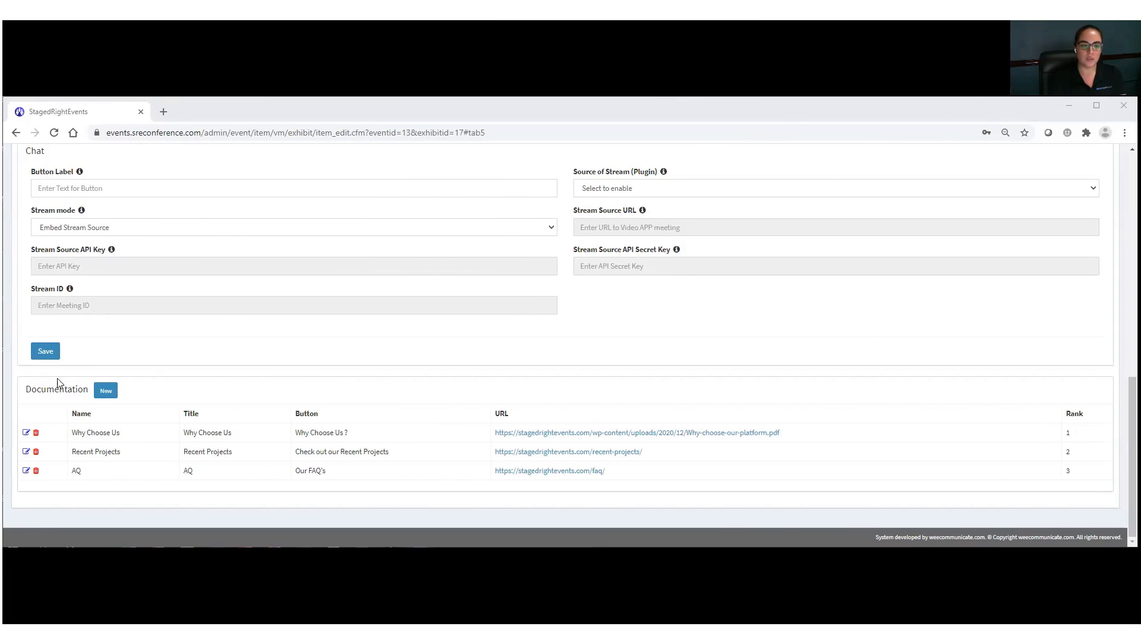
scroll(250, 387, up, 3)
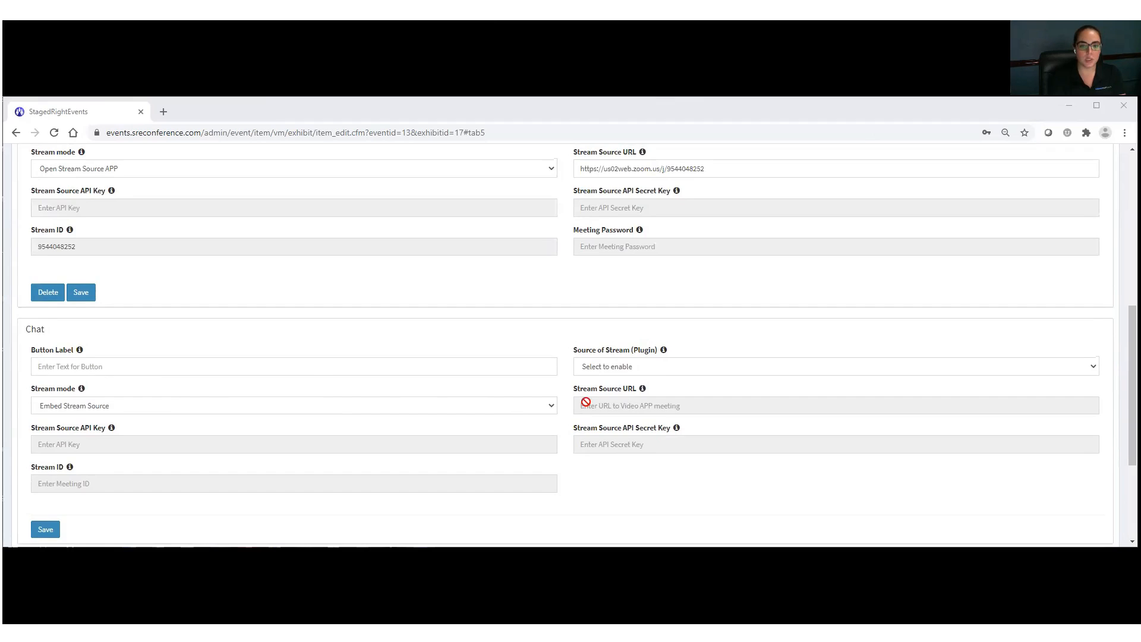
scroll(641, 422, up, 1)
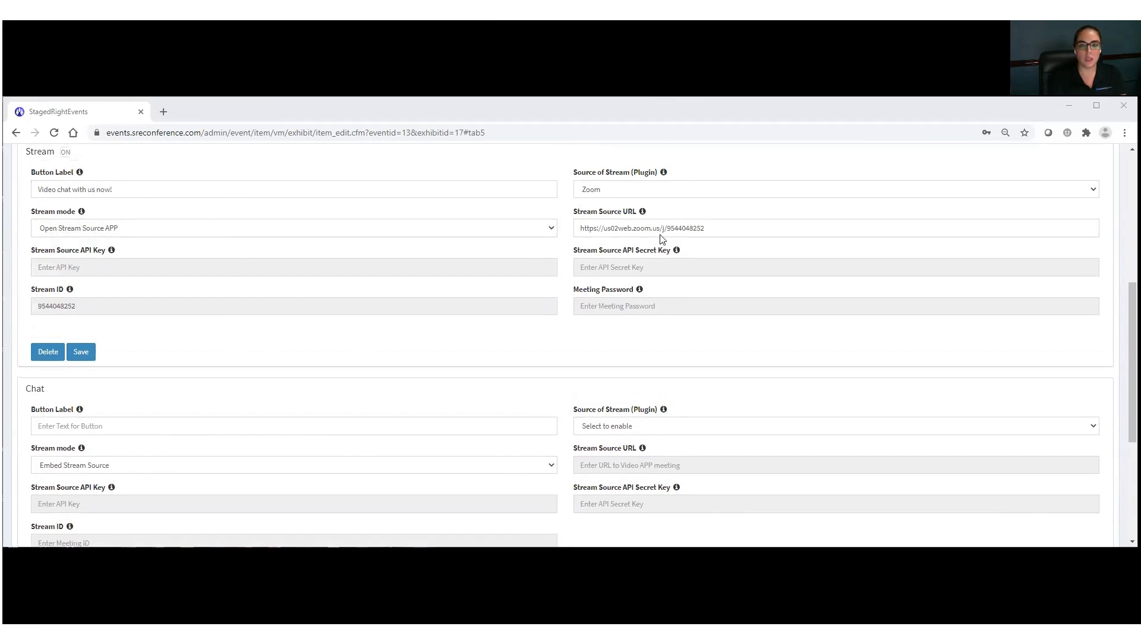
scroll(566, 253, up, 4)
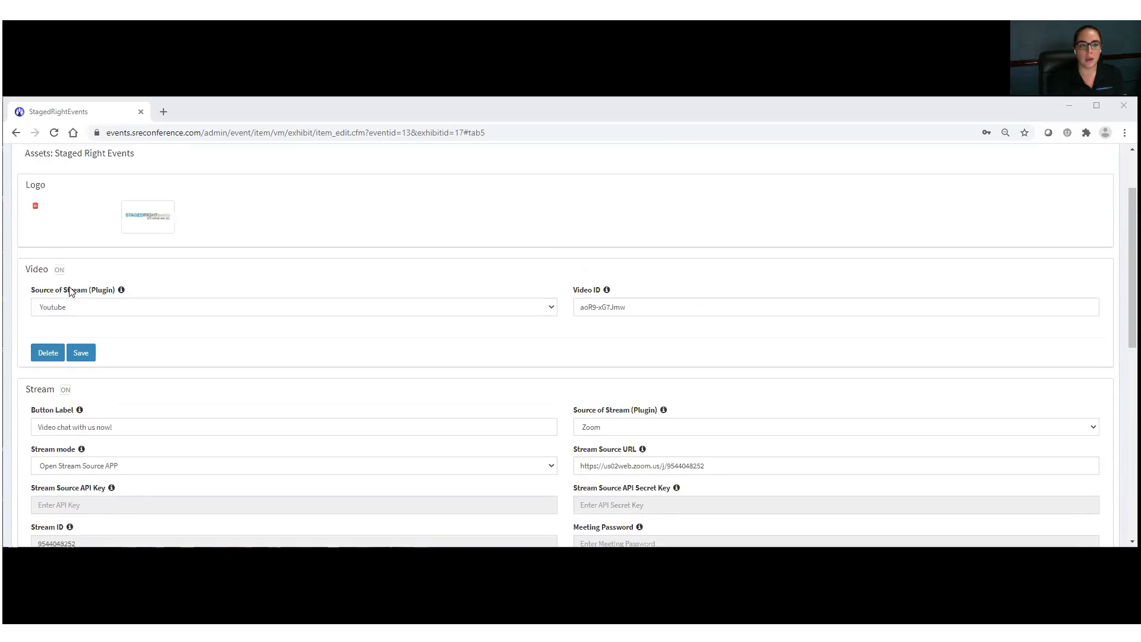
scroll(464, 322, up, 2)
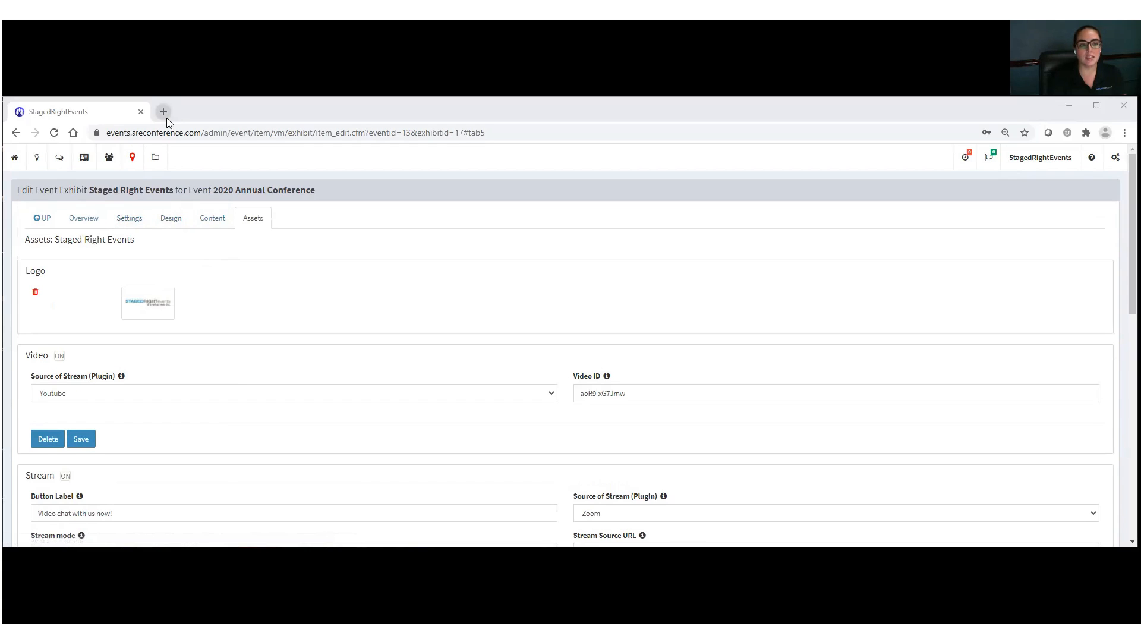
Step: Open the event's live lobby link in a new browser tab and reload it
click(43, 220)
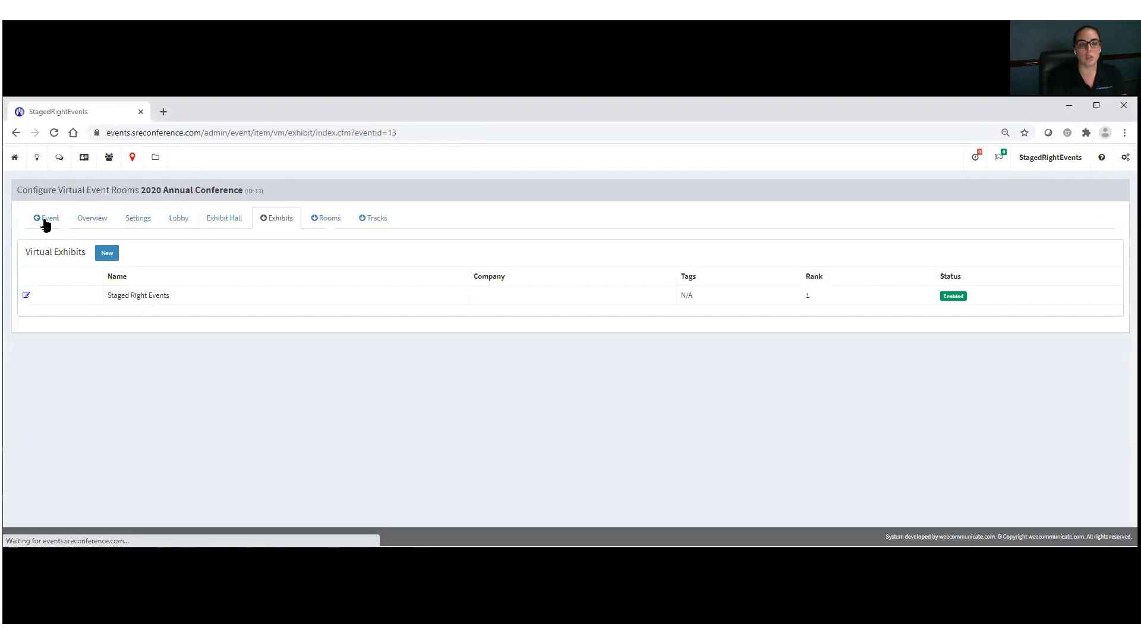
click(180, 219)
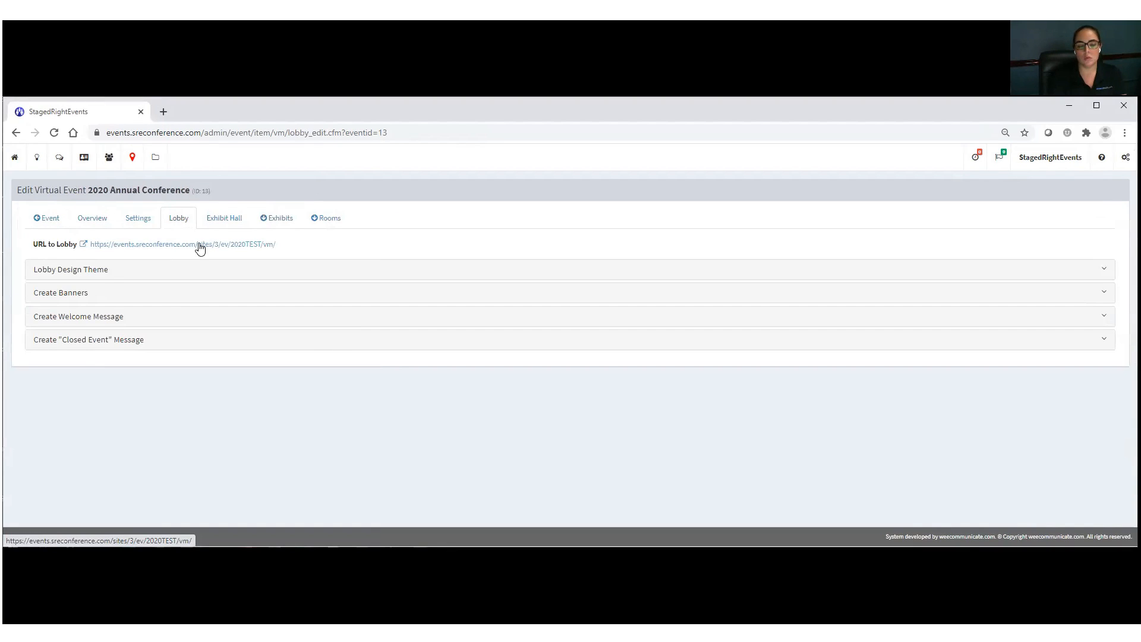
right_click(200, 246)
click(226, 252)
click(192, 113)
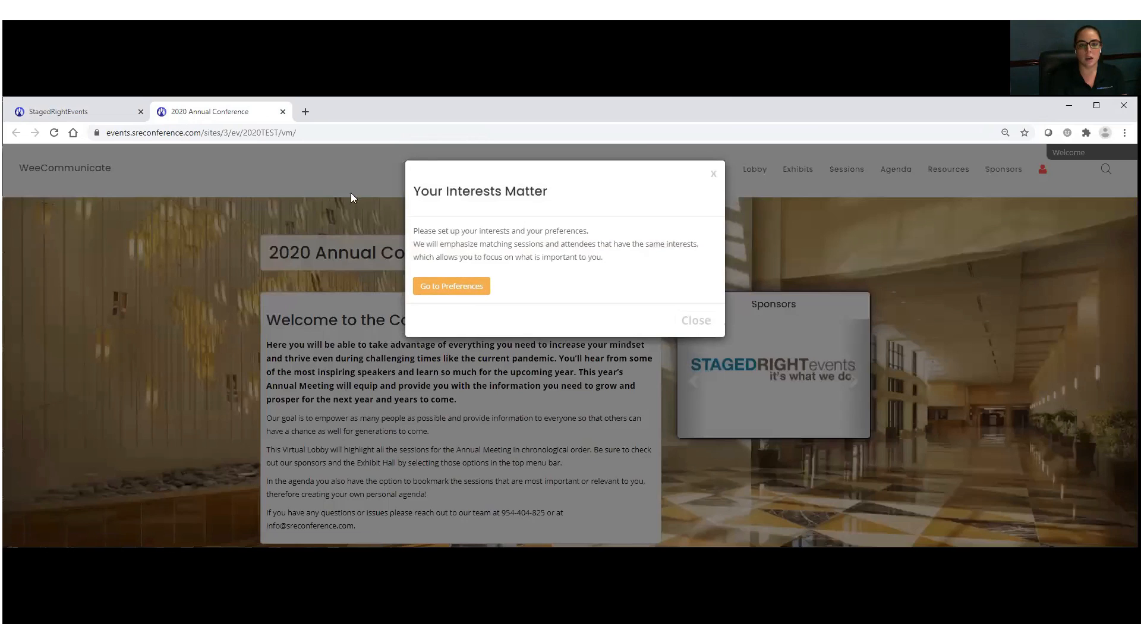
click(712, 174)
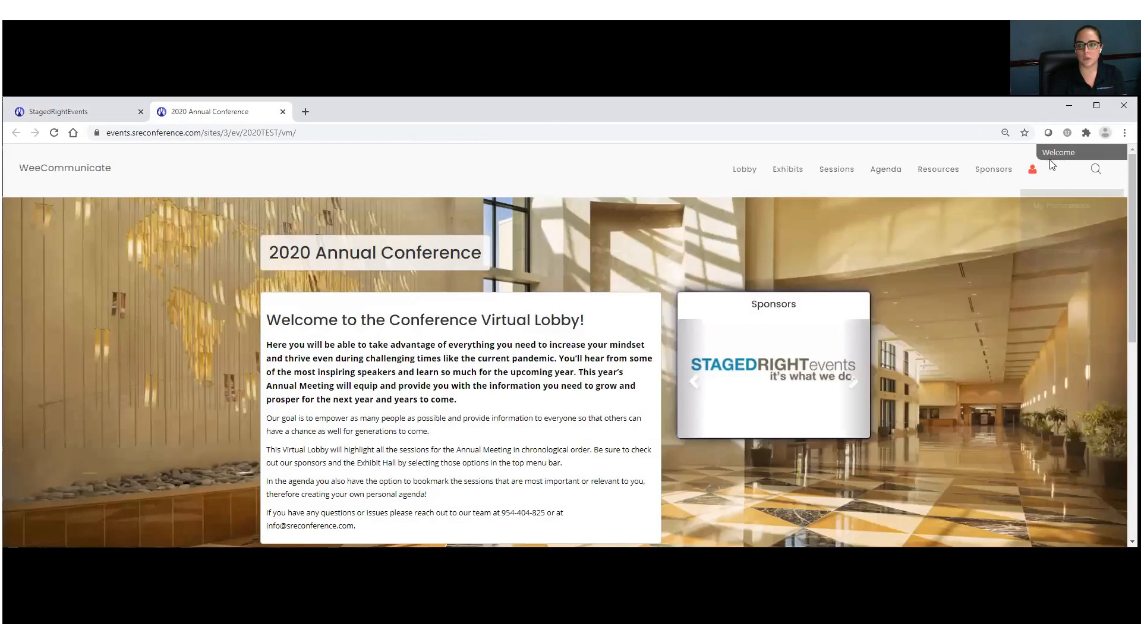
click(53, 133)
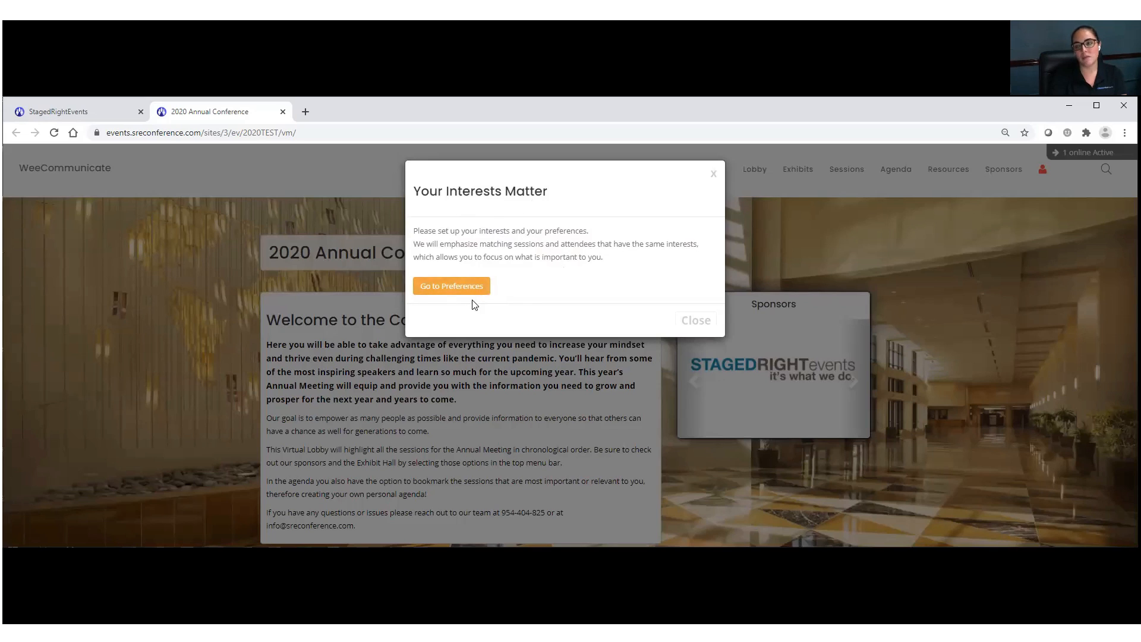
Step: Save Happiness as an interest preference, then go from the lobby to the Exhibit Hall
click(447, 294)
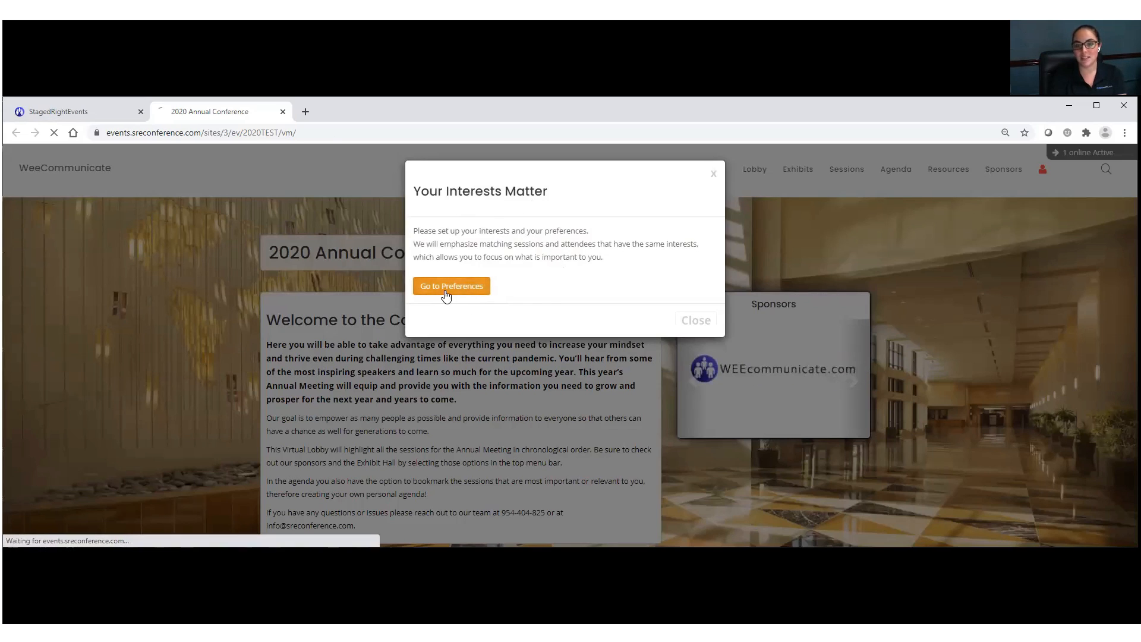
scroll(329, 411, down, 2)
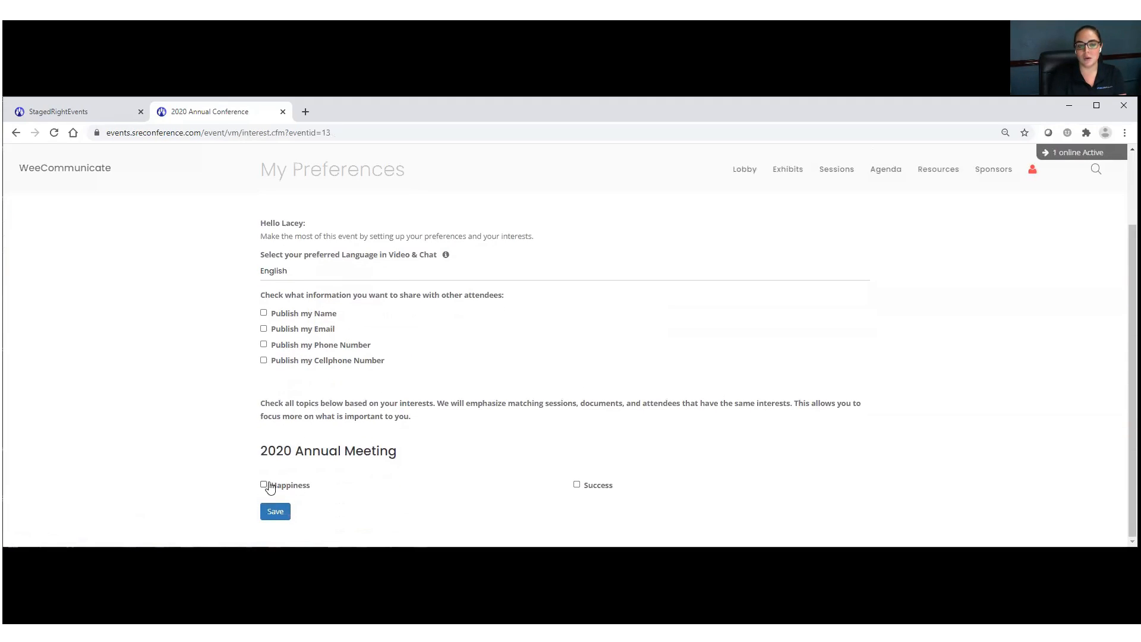
click(264, 486)
click(275, 511)
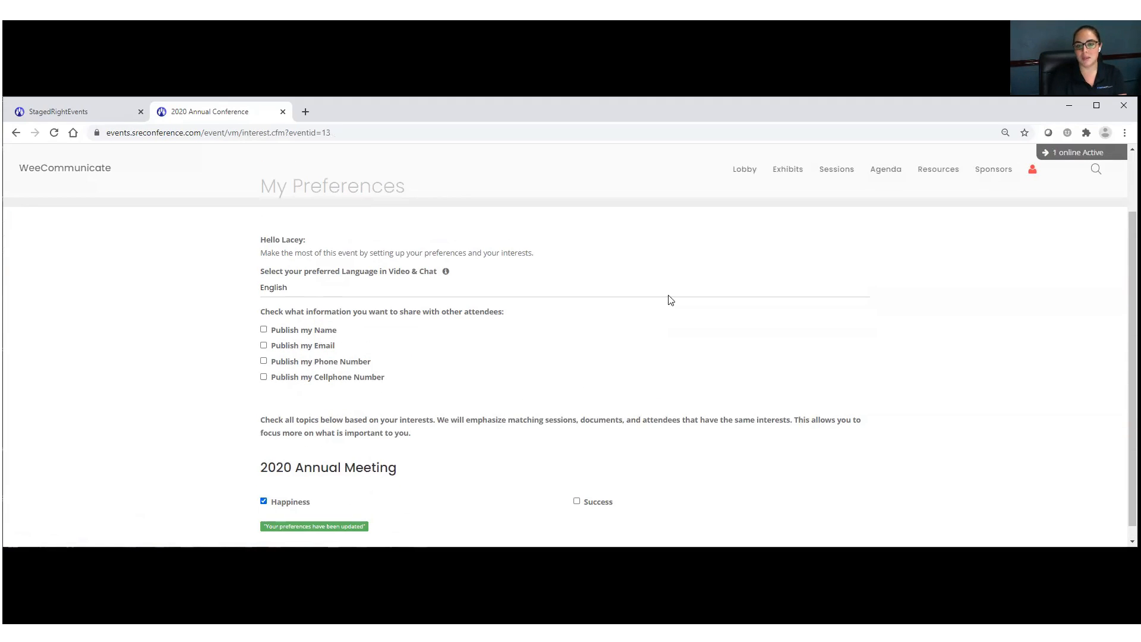
click(744, 170)
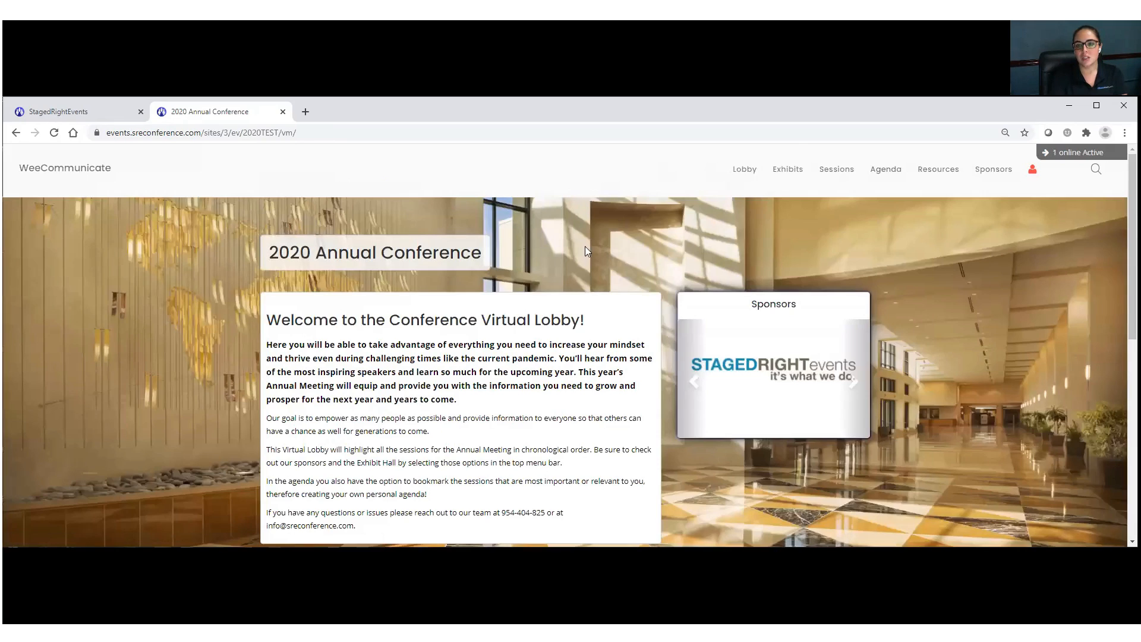
click(796, 173)
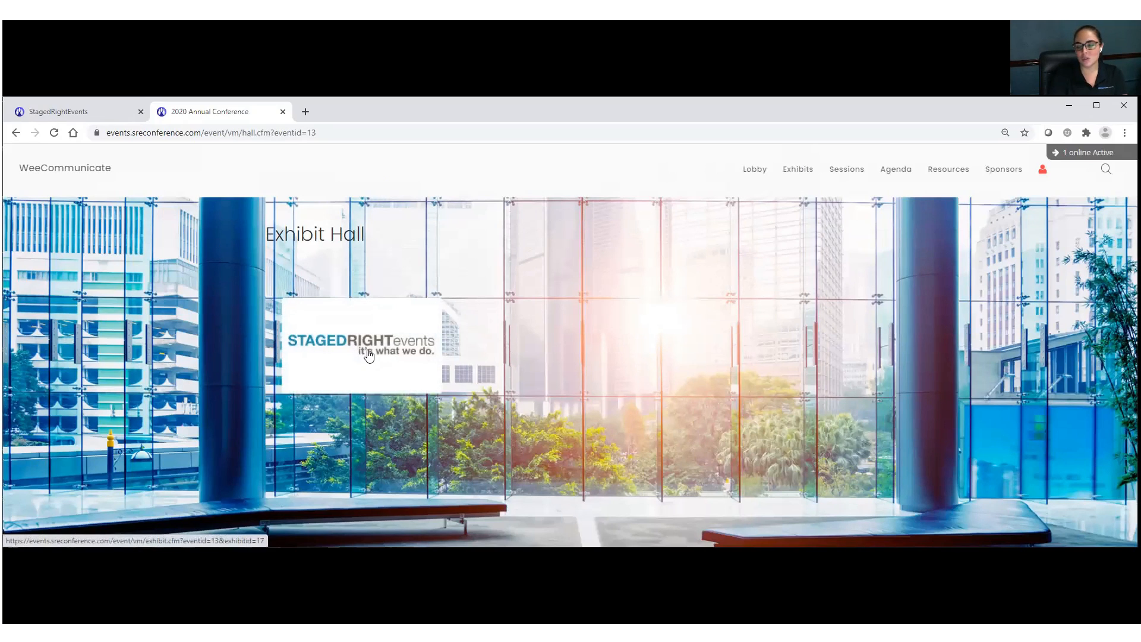
Step: Enter the STAGEDRIGHT booth, maximize the window, select the chat-hours lines, then return to admin
click(369, 355)
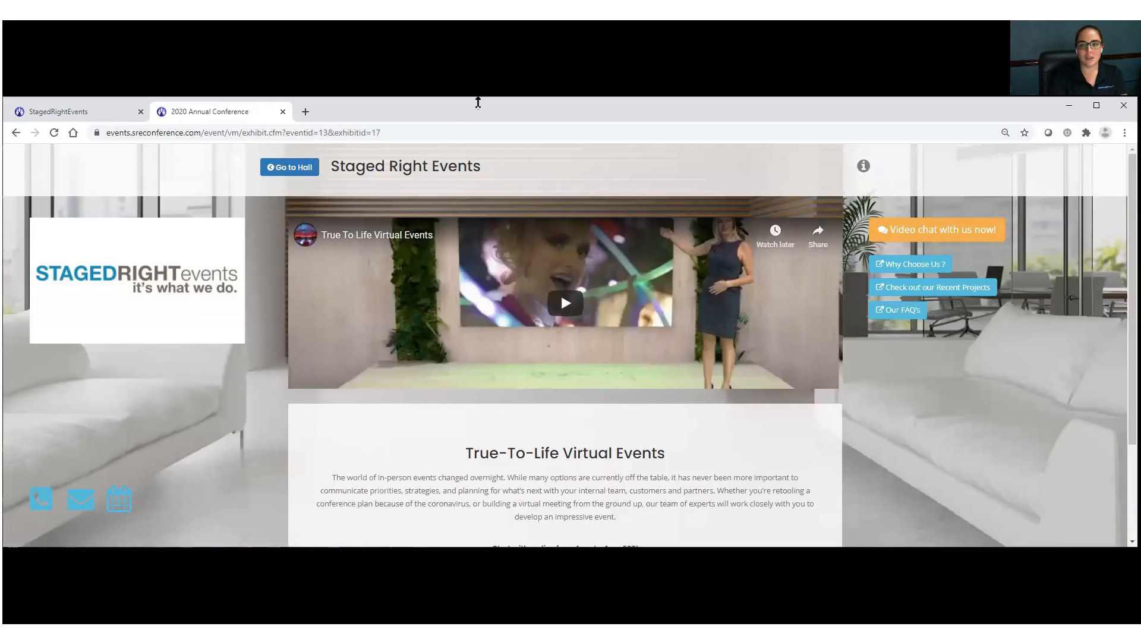
double_click(478, 102)
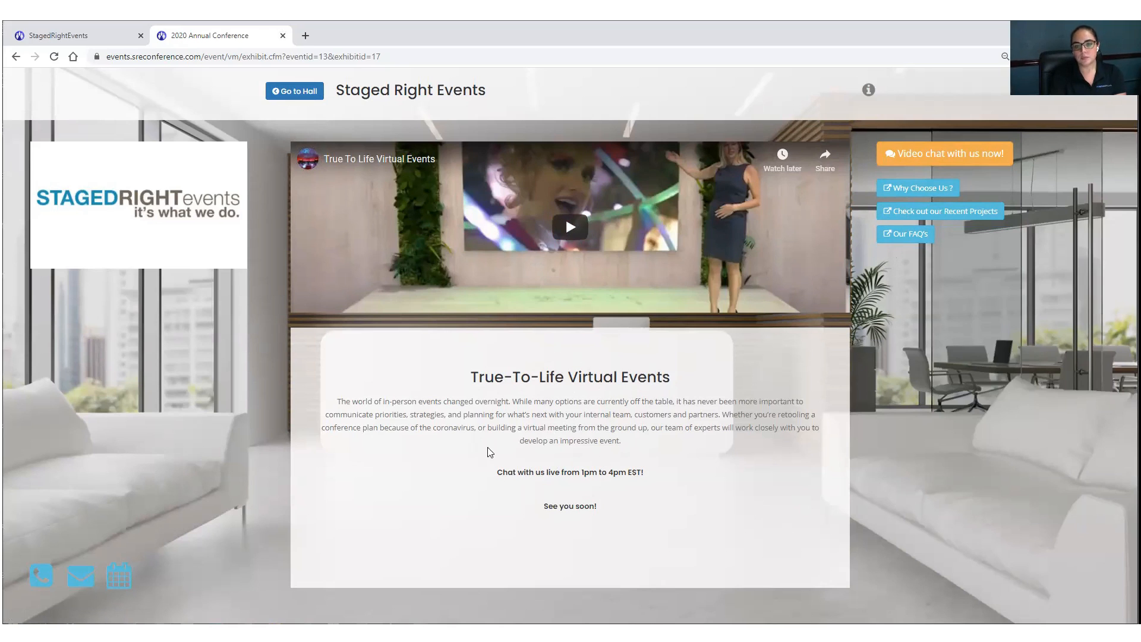
drag(498, 473, 609, 504)
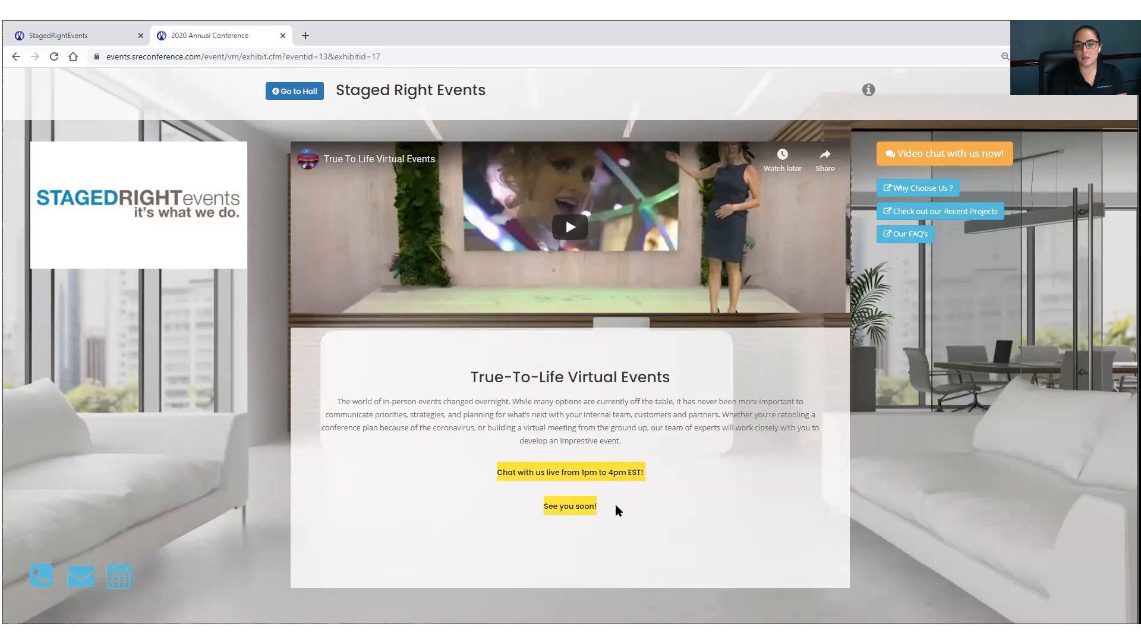
click(96, 37)
Step: Open the Staged Right Events exhibit body and inspect its font-size HTML markup, leaving it unchanged
click(280, 141)
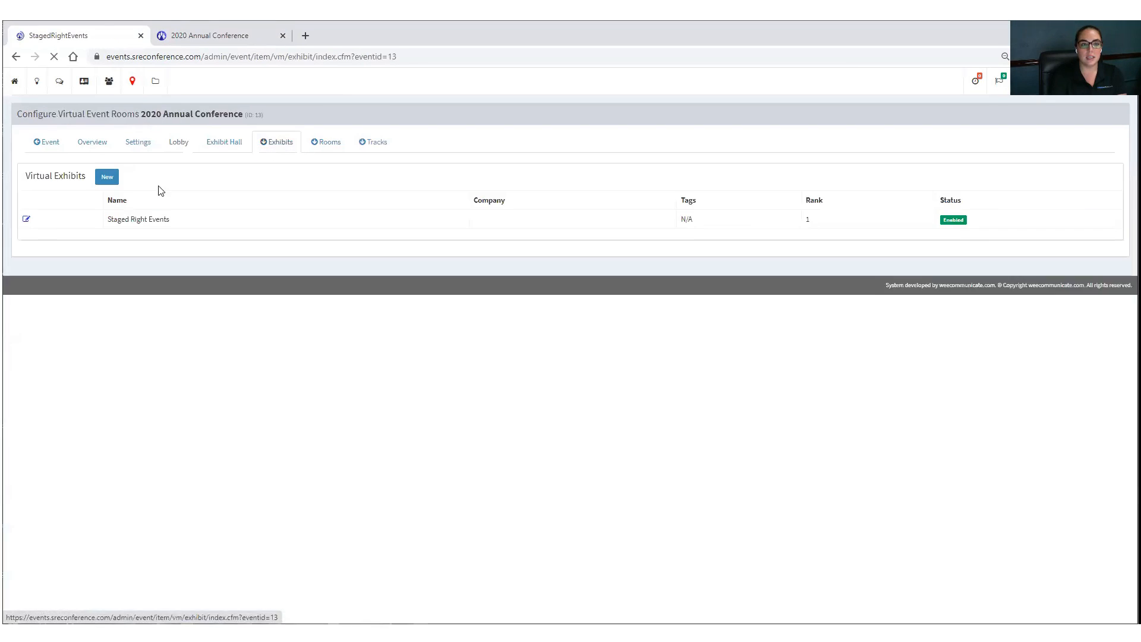
click(26, 219)
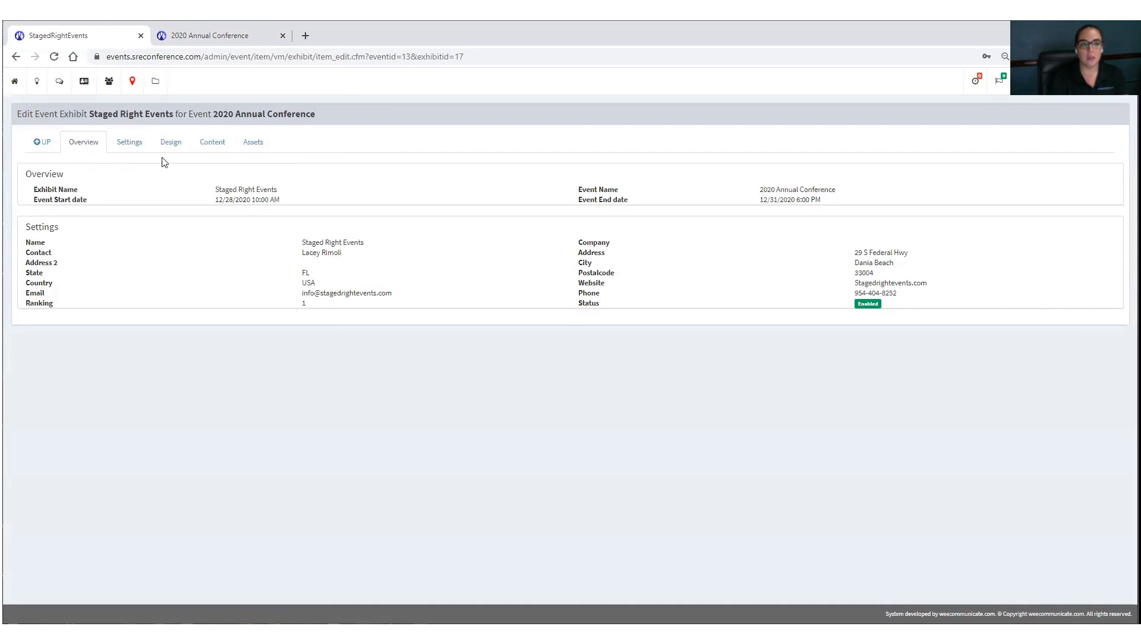
click(213, 146)
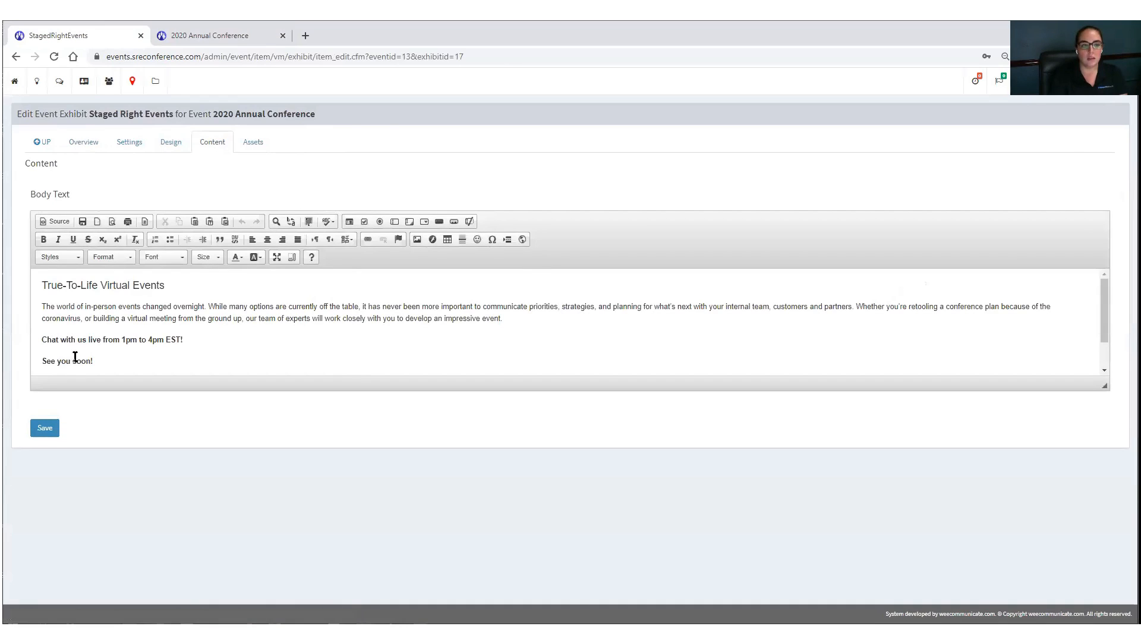
click(55, 221)
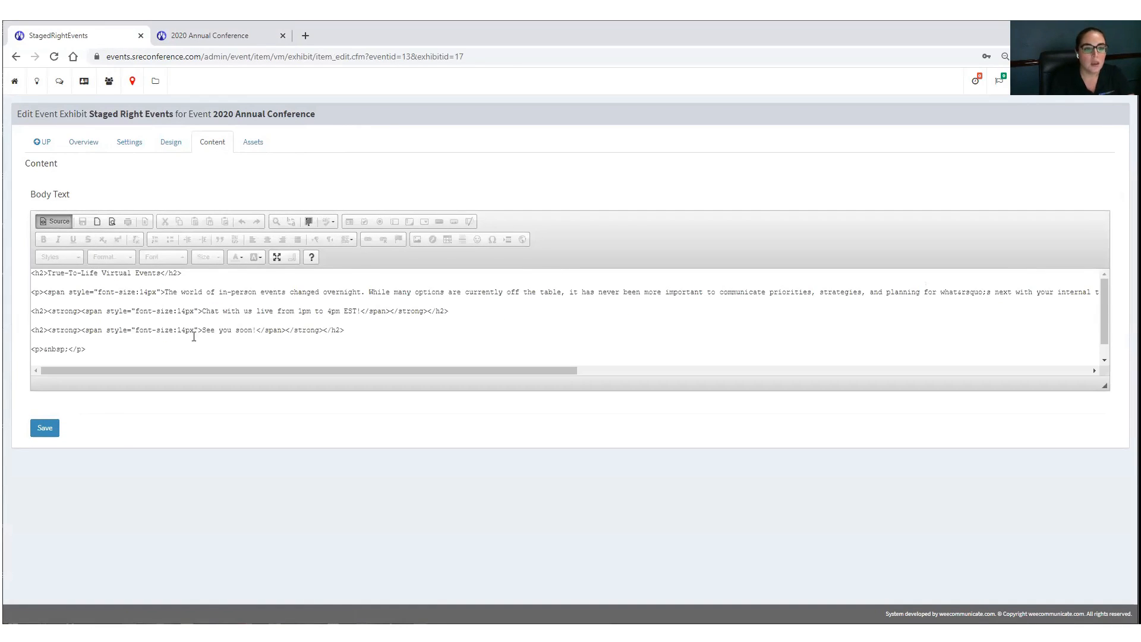
drag(203, 331, 83, 330)
key(BackSpace)
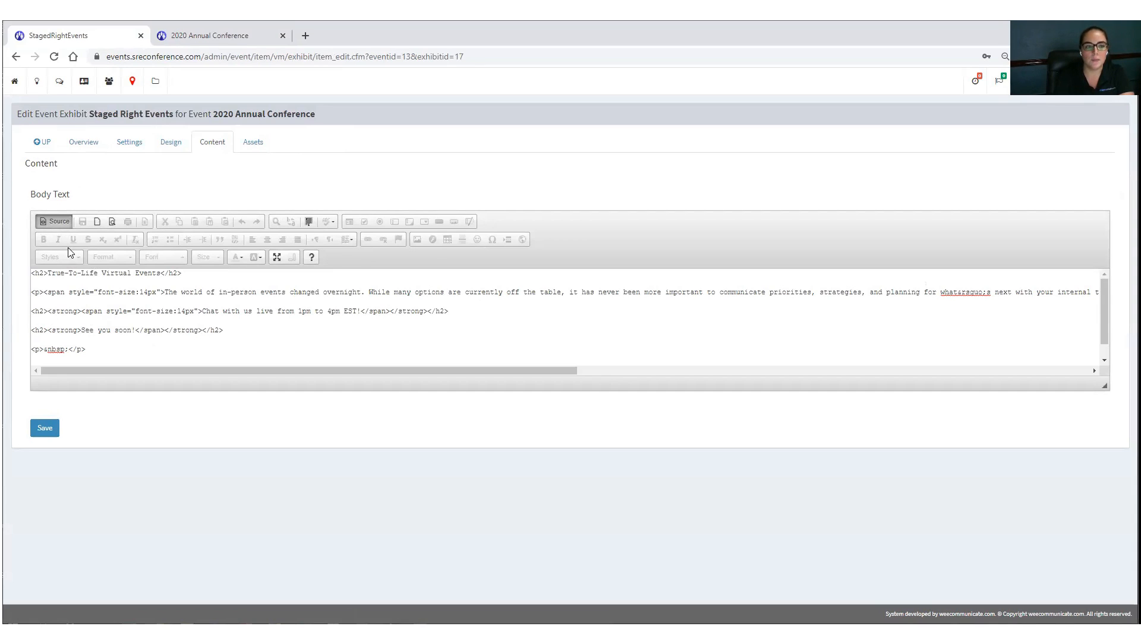
key(ctrl+z)
click(62, 224)
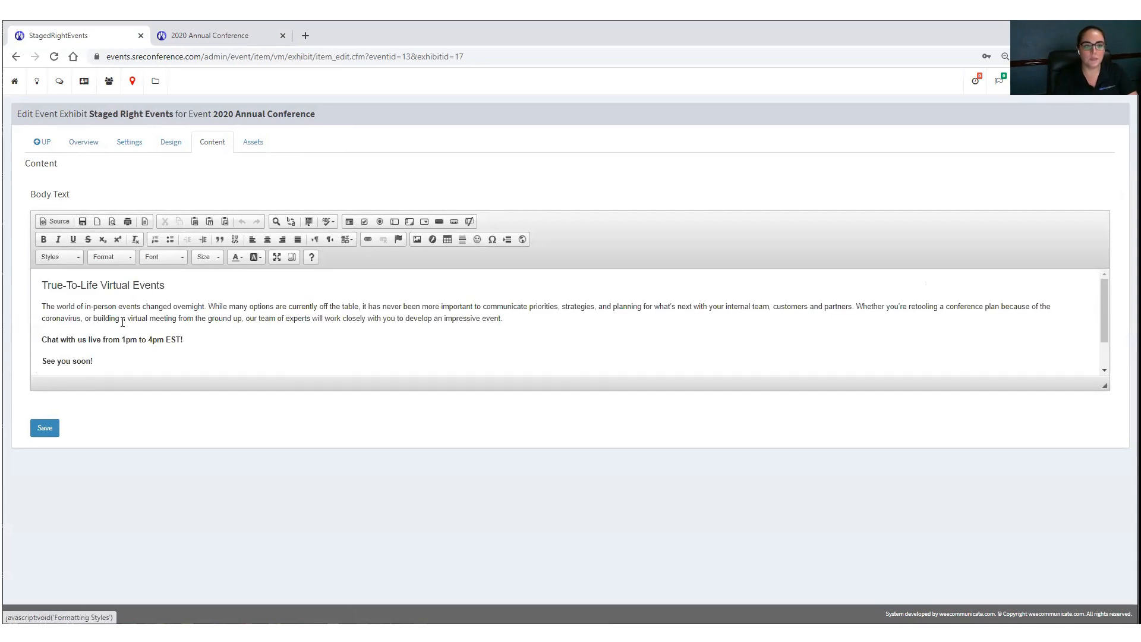
Step: Replace the chat-hours and 'See you soon!' lines by pasting them back as plain text
drag(113, 362, 13, 337)
key(ctrl+c)
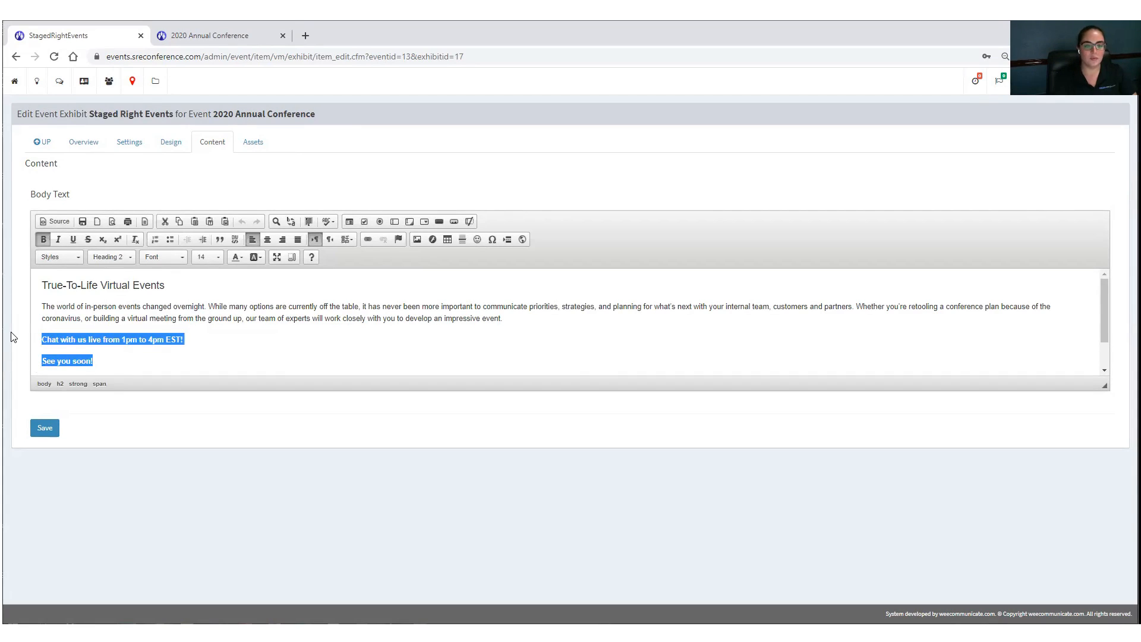
key(Delete)
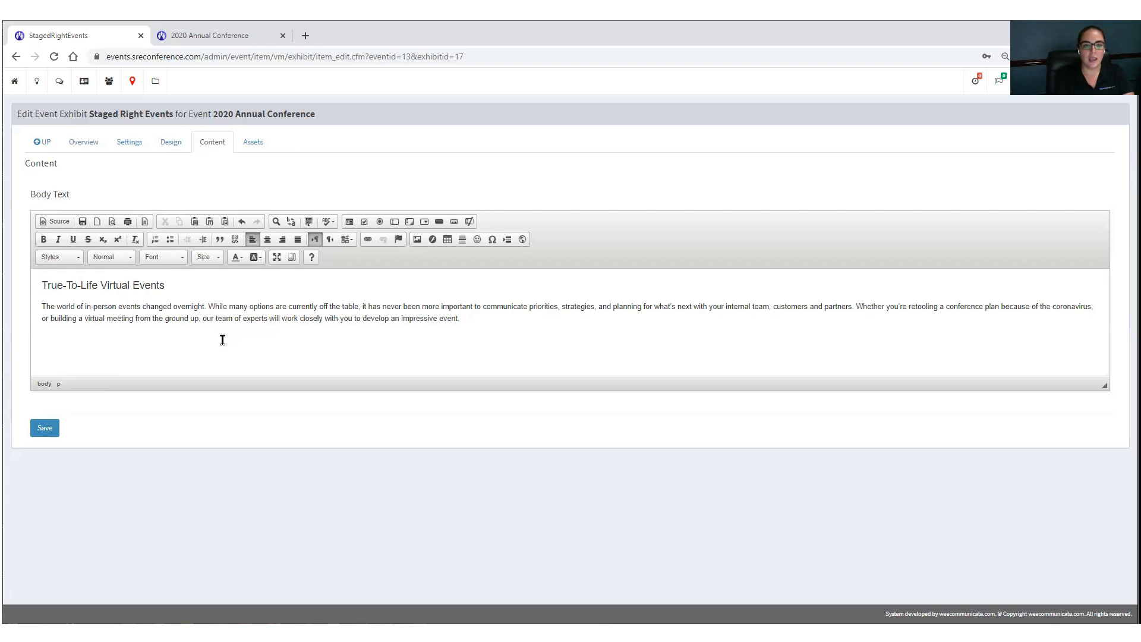
click(215, 345)
right_click(47, 340)
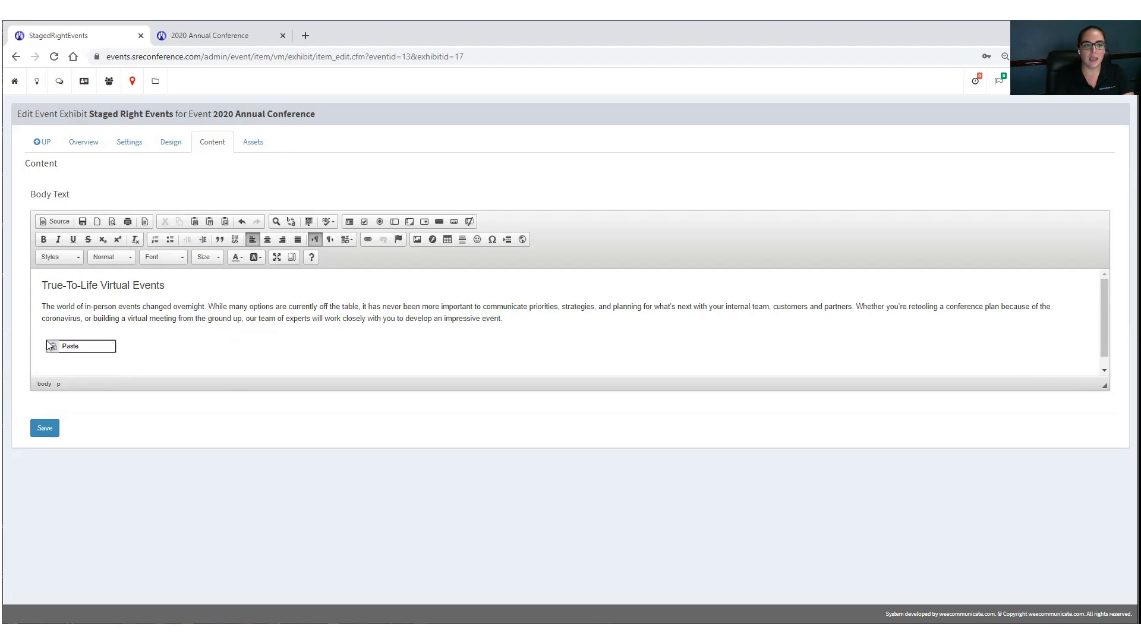
click(70, 348)
right_click(530, 369)
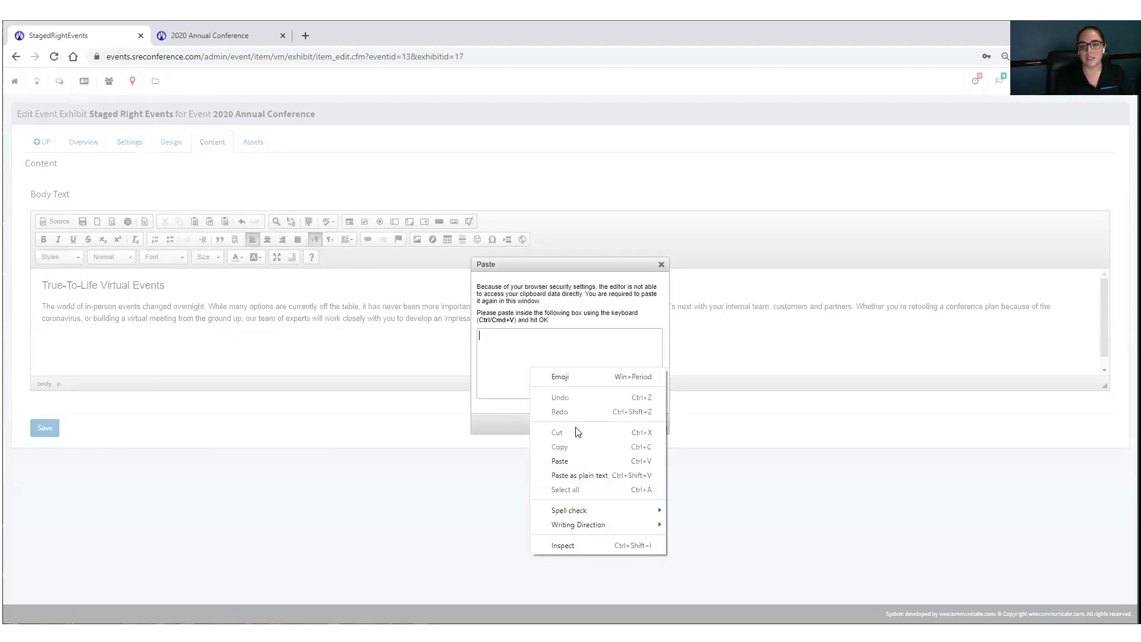
click(580, 475)
click(607, 425)
Step: Make the pasted lines bold Heading 2, save the exhibit, and reload the live booth page
drag(91, 348, 37, 336)
click(111, 259)
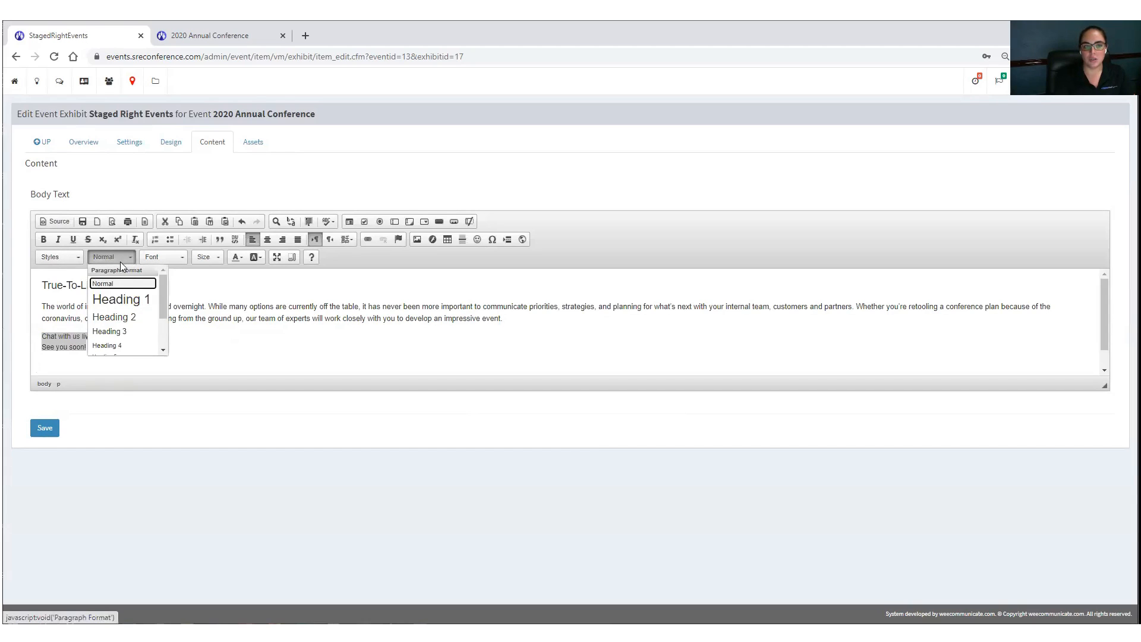
click(122, 316)
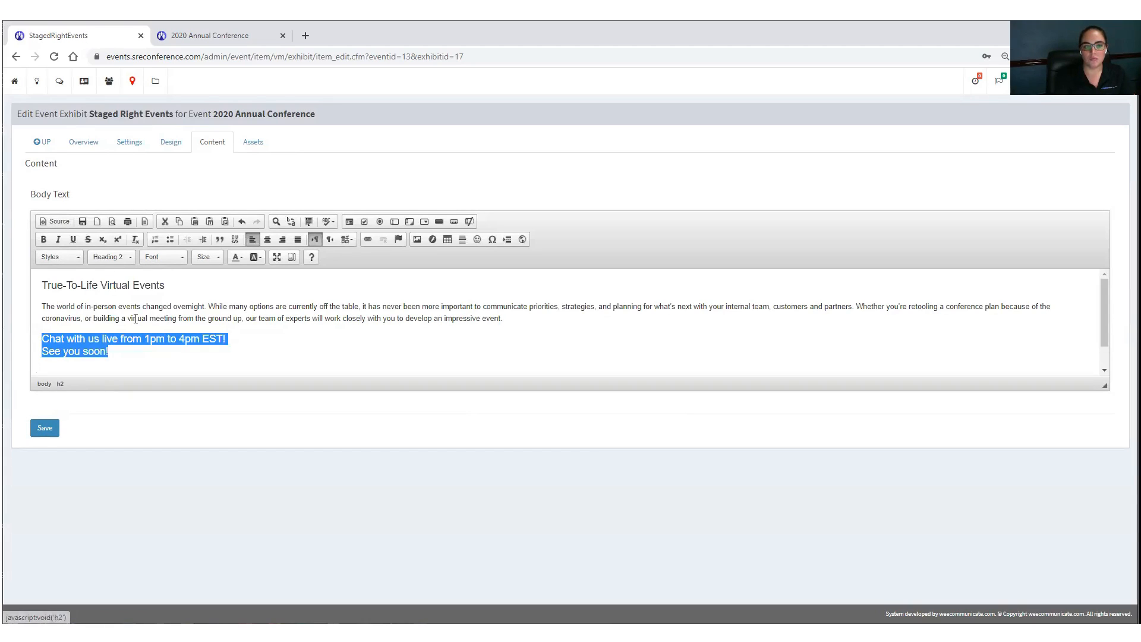
click(43, 240)
click(47, 428)
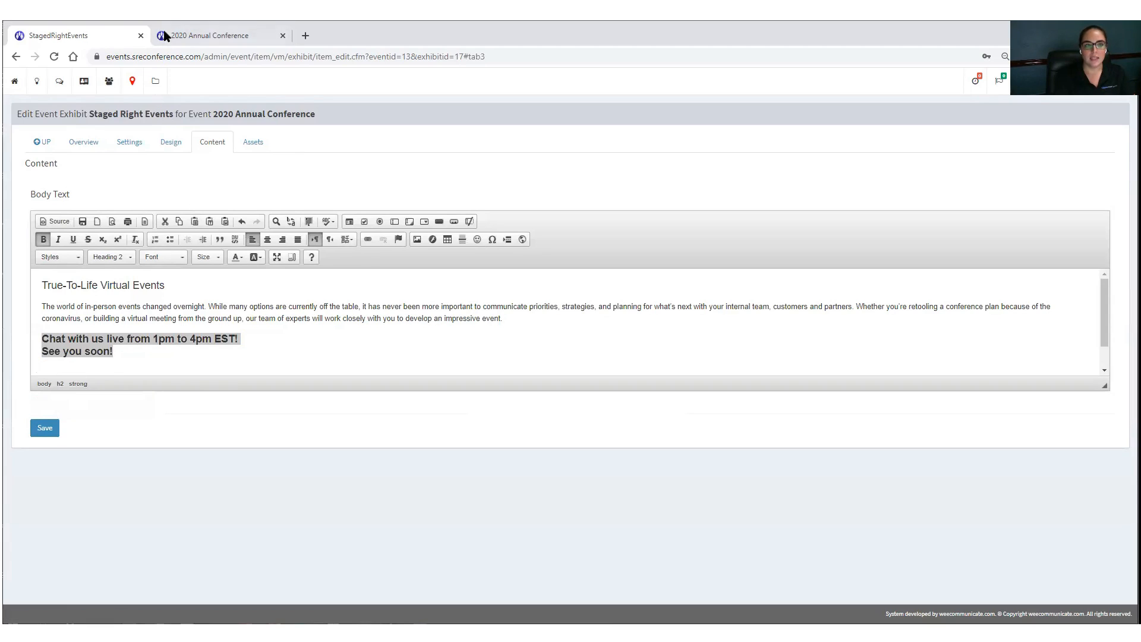
click(185, 40)
click(55, 57)
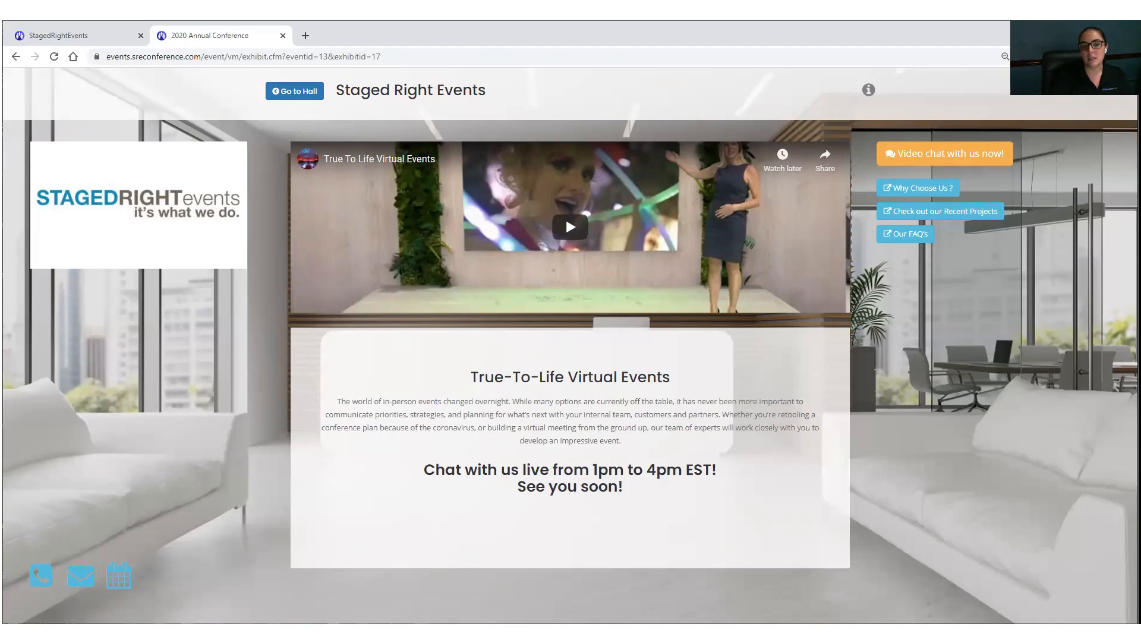
Step: Narrow the browser window and scroll through the booth's mobile layout
drag(1138, 321, 719, 321)
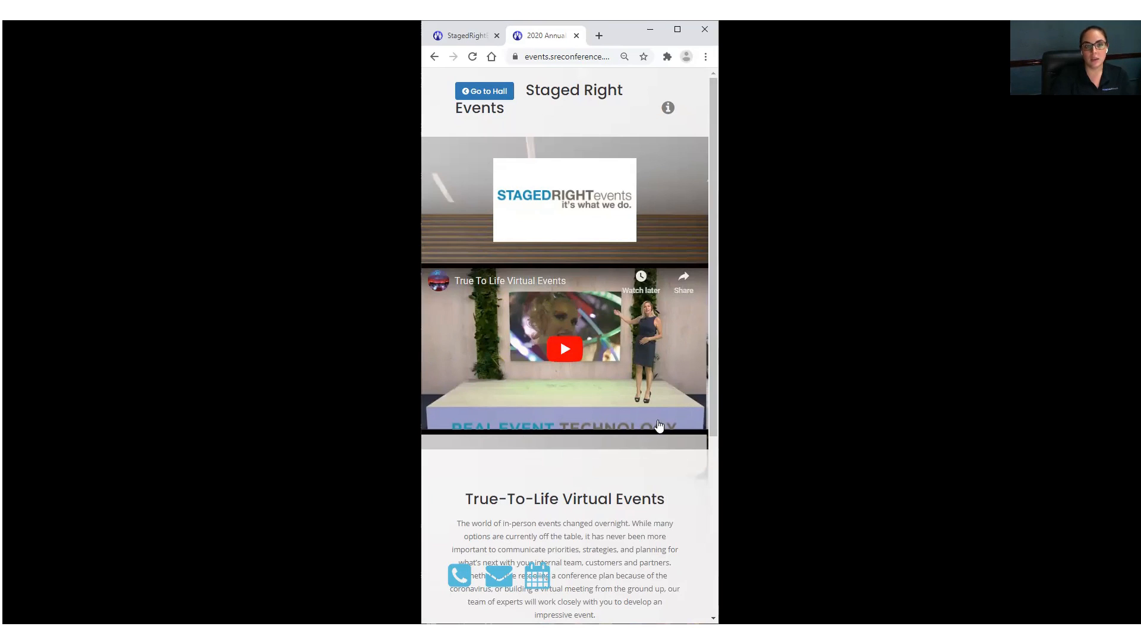
scroll(644, 428, down, 5)
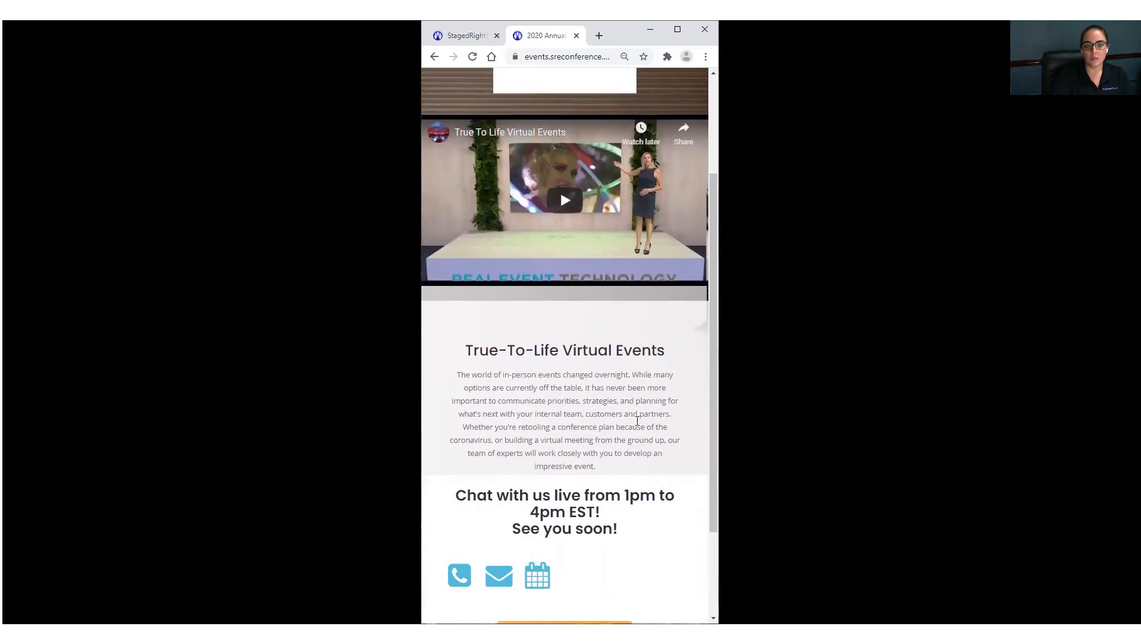
scroll(601, 485, up, 5)
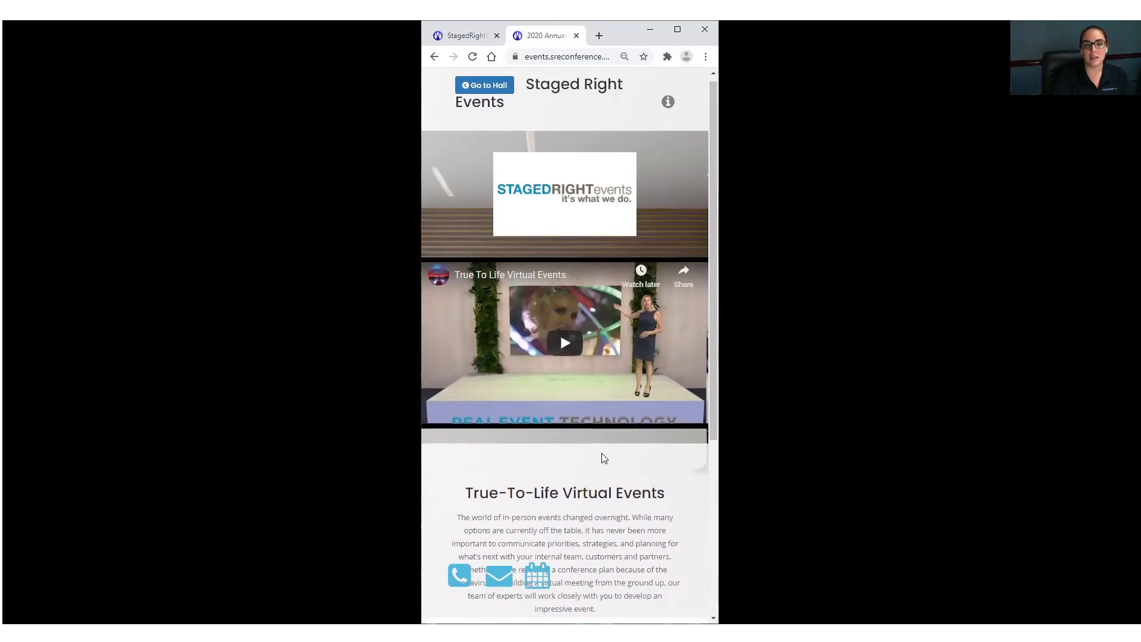
scroll(581, 489, down, 1)
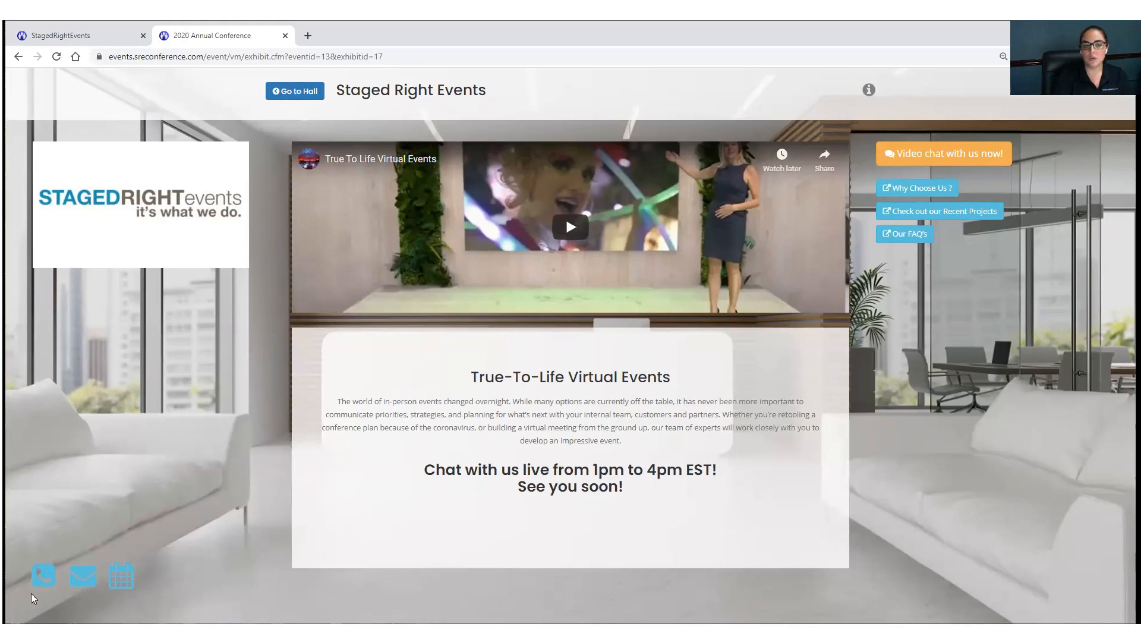
Step: Request a Product Demo appointment for 01/04/2021 2:00 PM with the note 'Love to chat more'
click(122, 575)
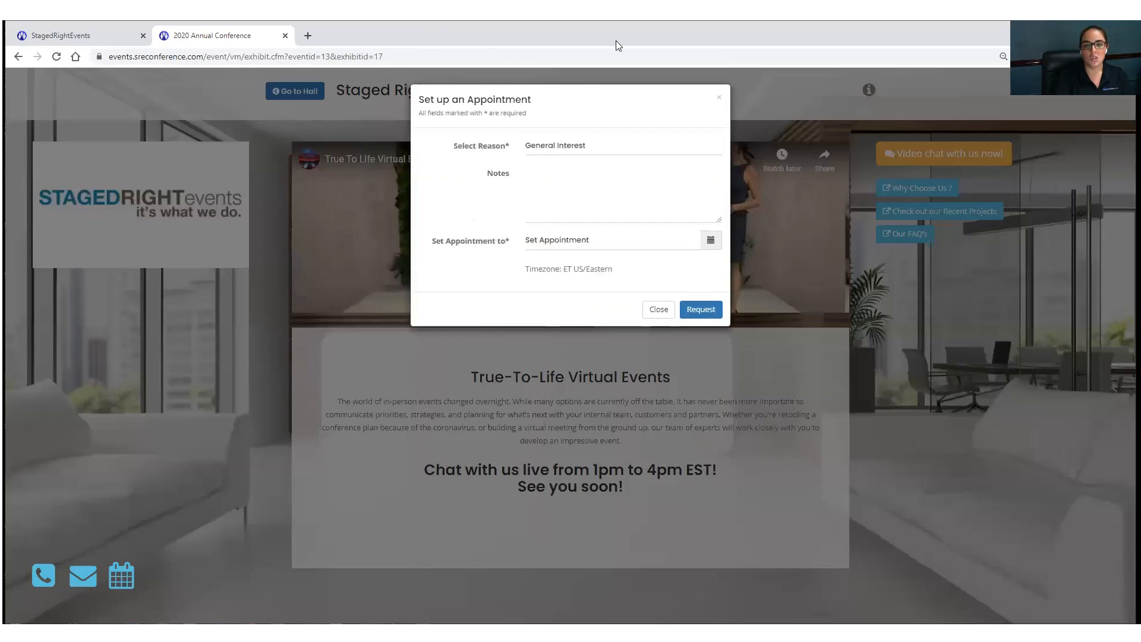
drag(448, 101, 505, 101)
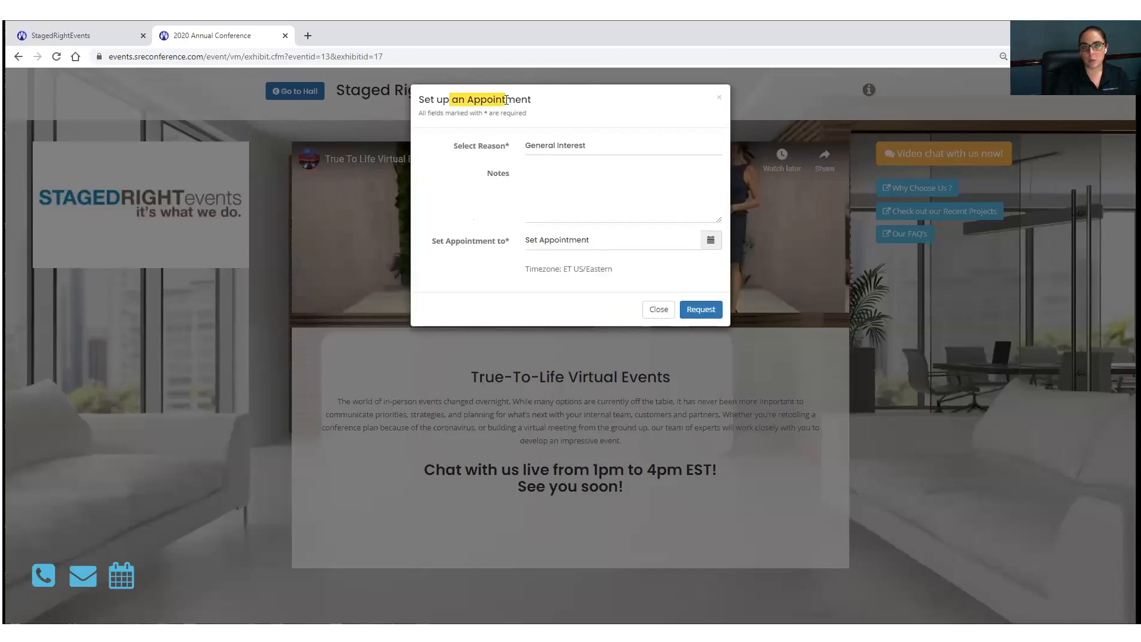
click(578, 149)
click(576, 174)
click(576, 175)
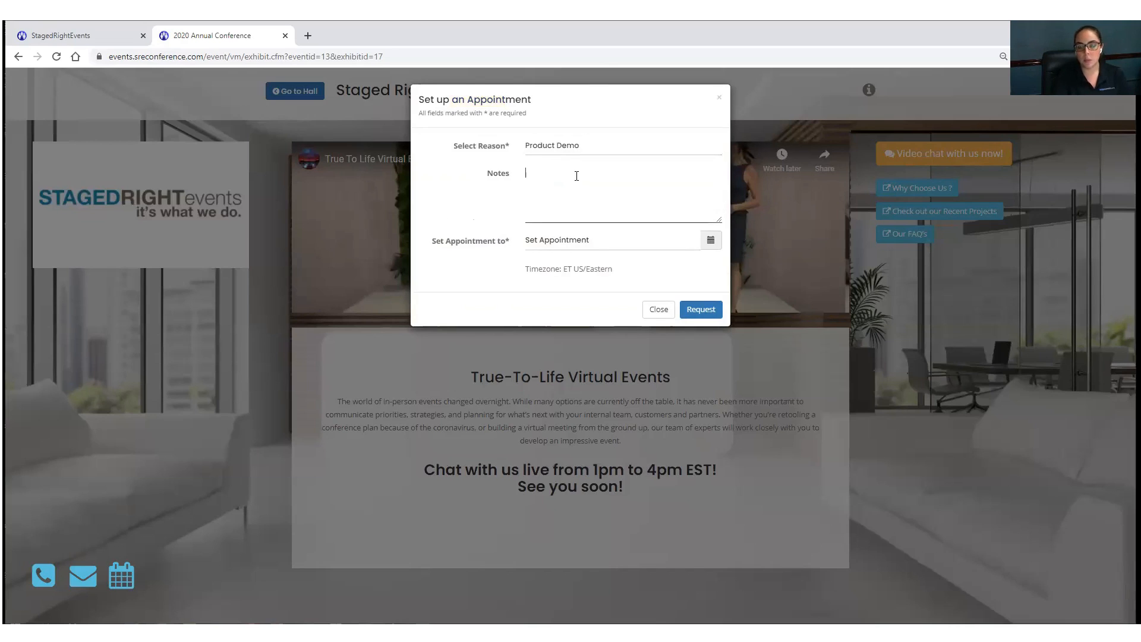
text(Love to chat more)
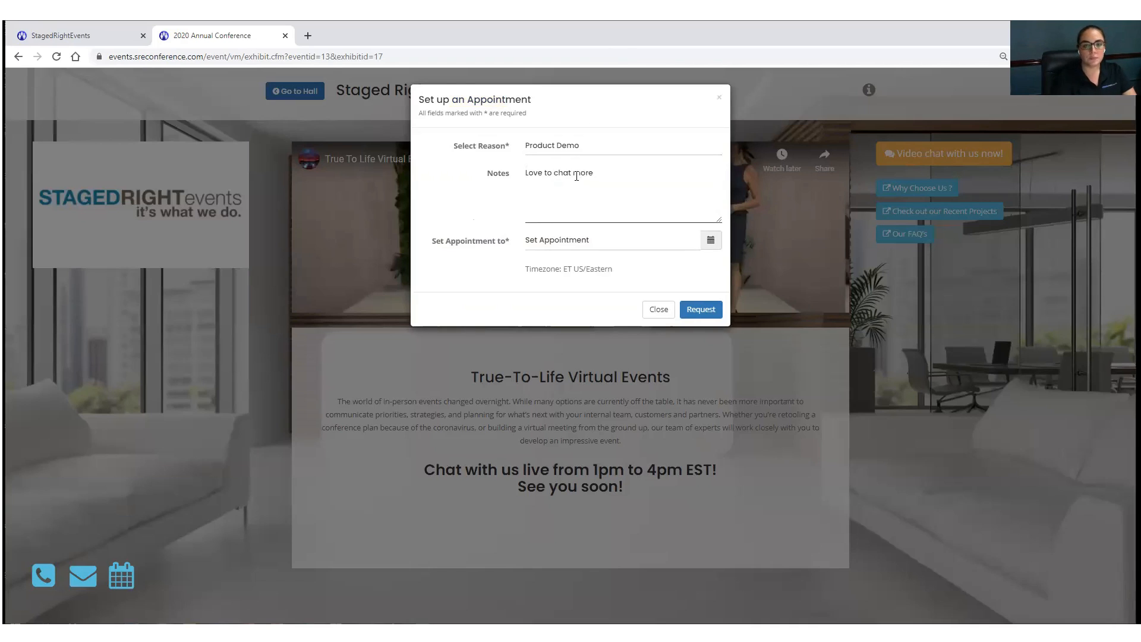
click(711, 240)
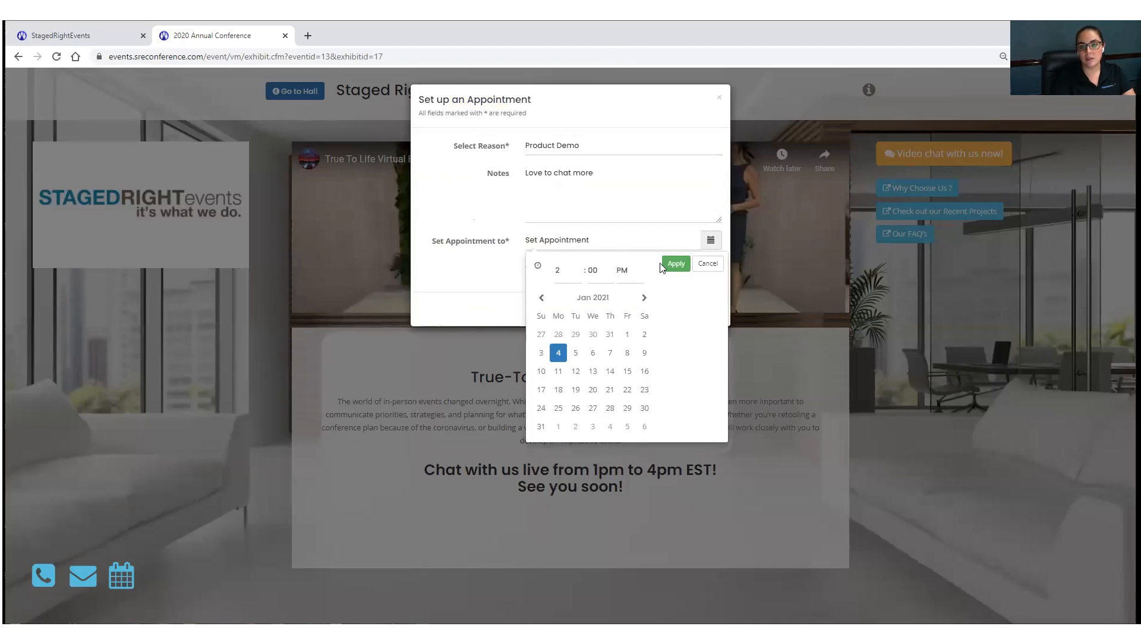
click(676, 263)
click(692, 311)
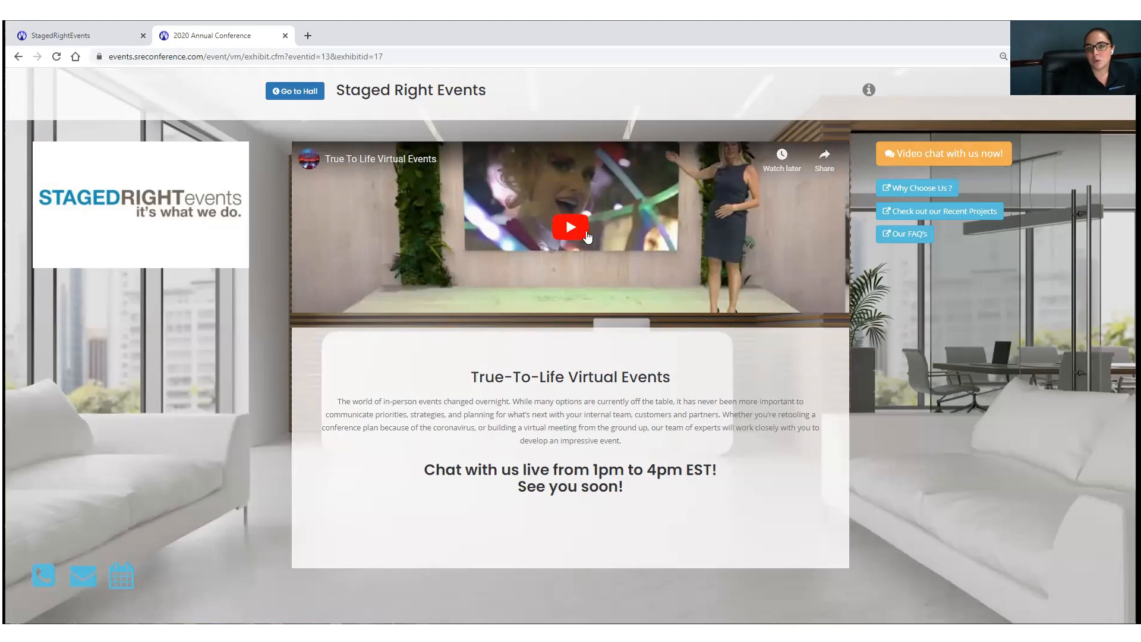
Step: Test the video chat, Why Choose Us and FAQ links, closing each tab, then show company info
click(948, 159)
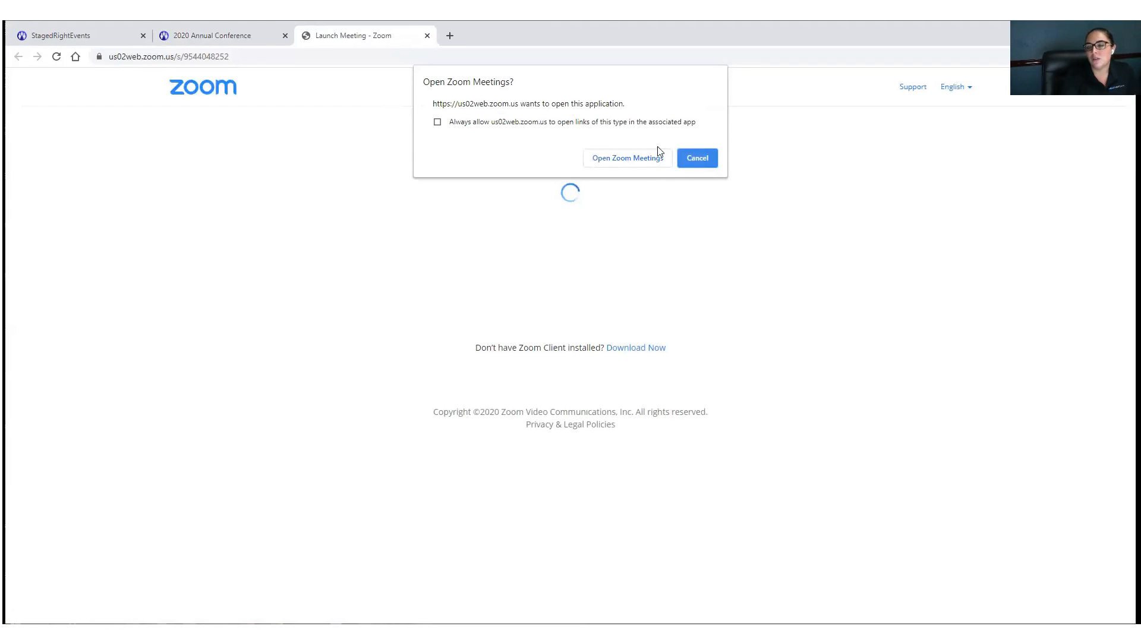
click(427, 36)
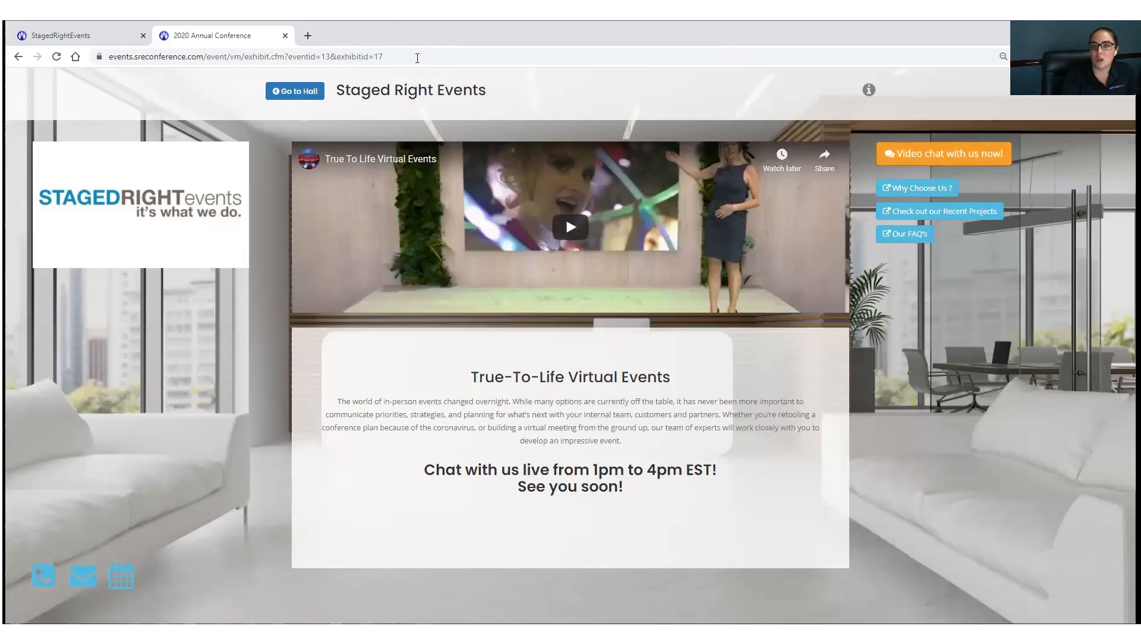
click(921, 190)
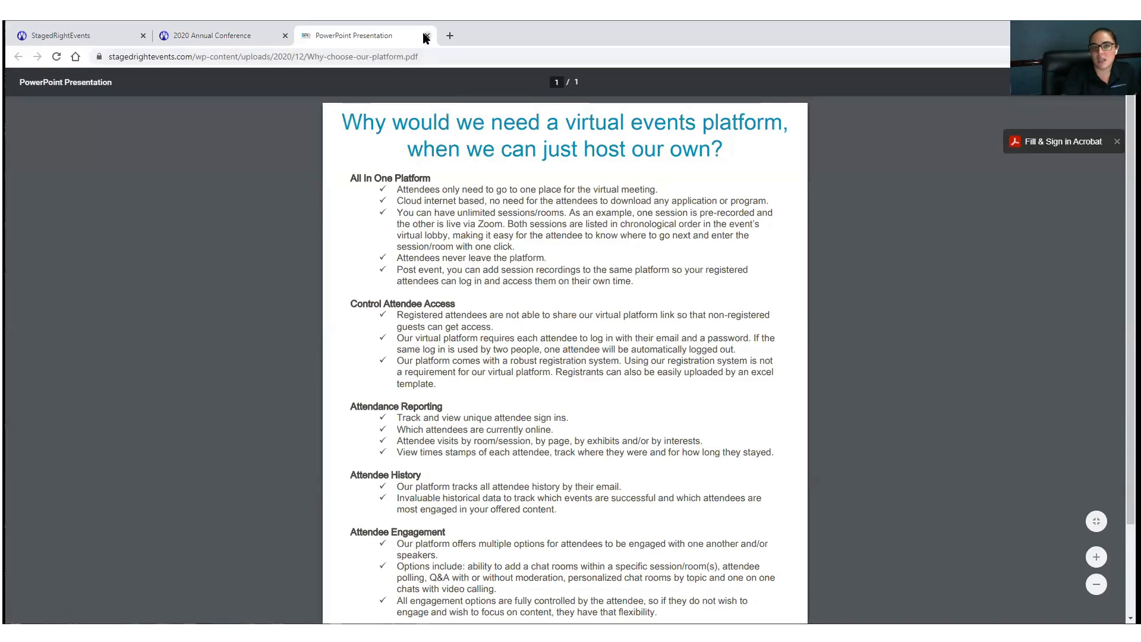
click(427, 36)
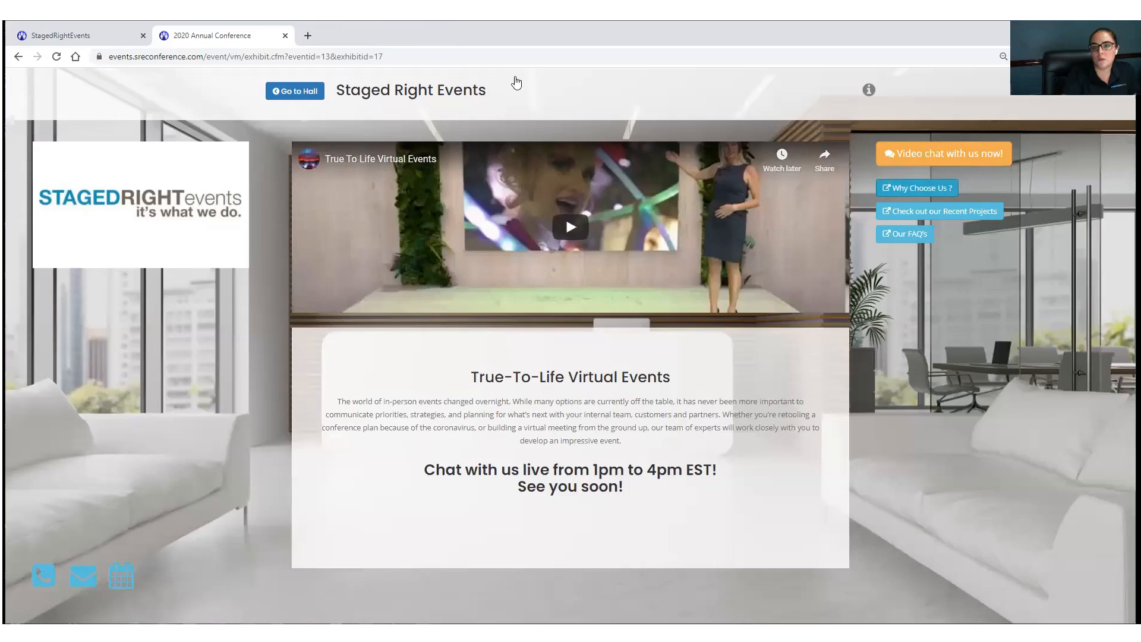
click(916, 237)
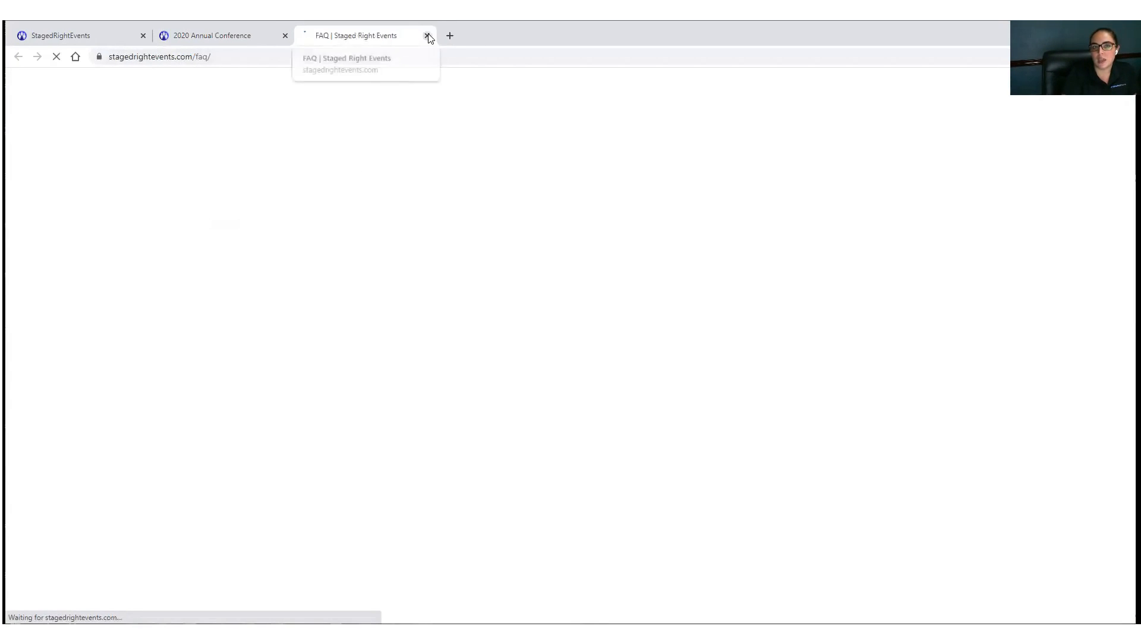
click(427, 36)
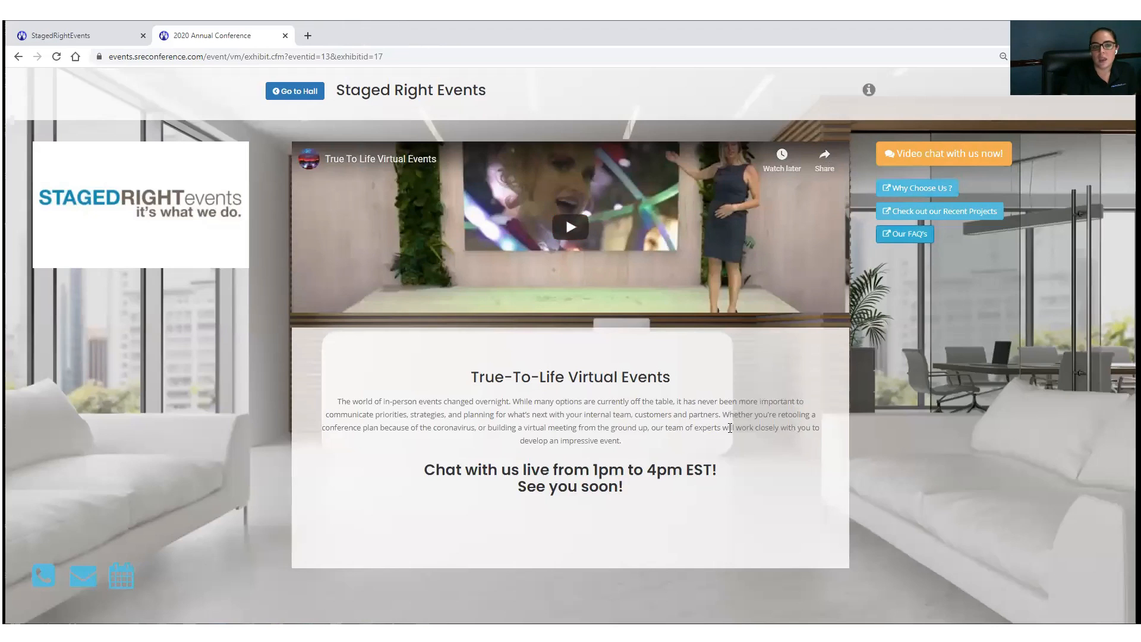
click(870, 89)
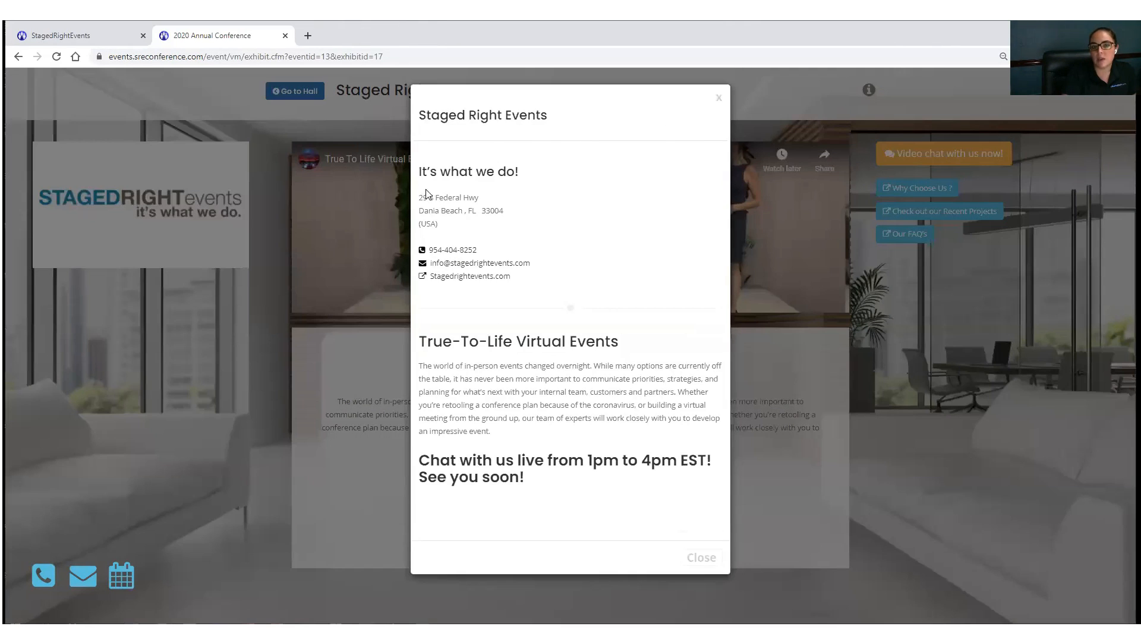